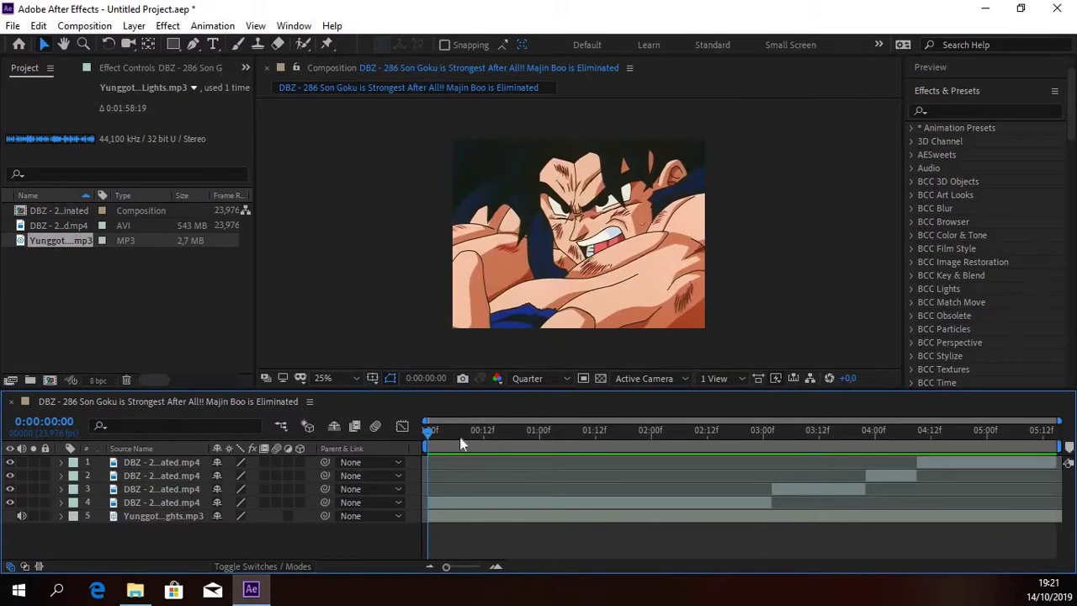
Play the composition from the beginning and again from 0:00:03:11 to review the clip cuts against the music.
key("space")
key("space")
key("space")
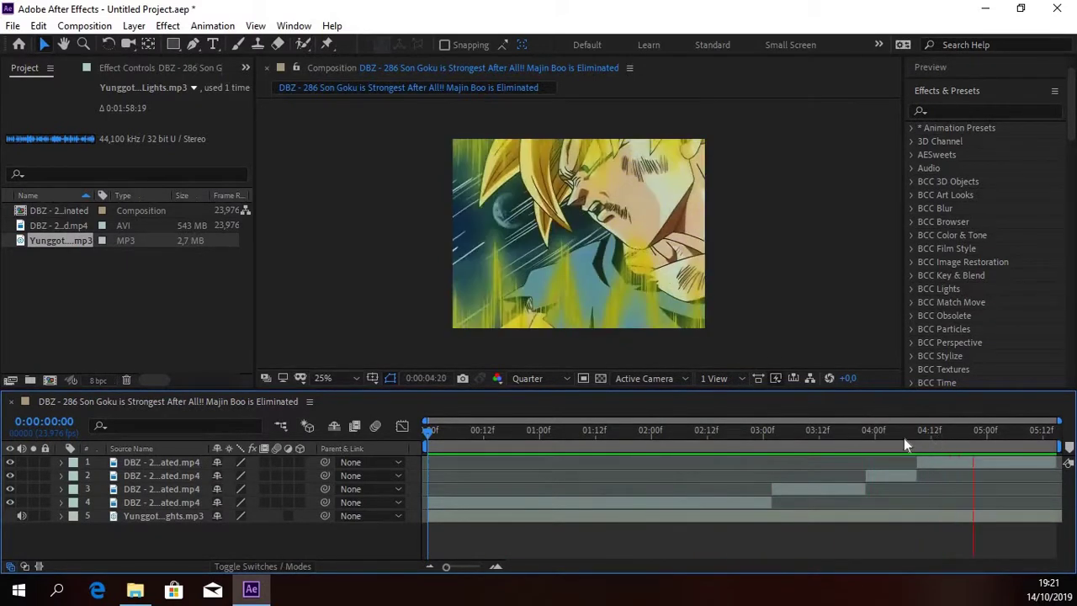
left_click_drag(977, 437, 814, 457)
key("space")
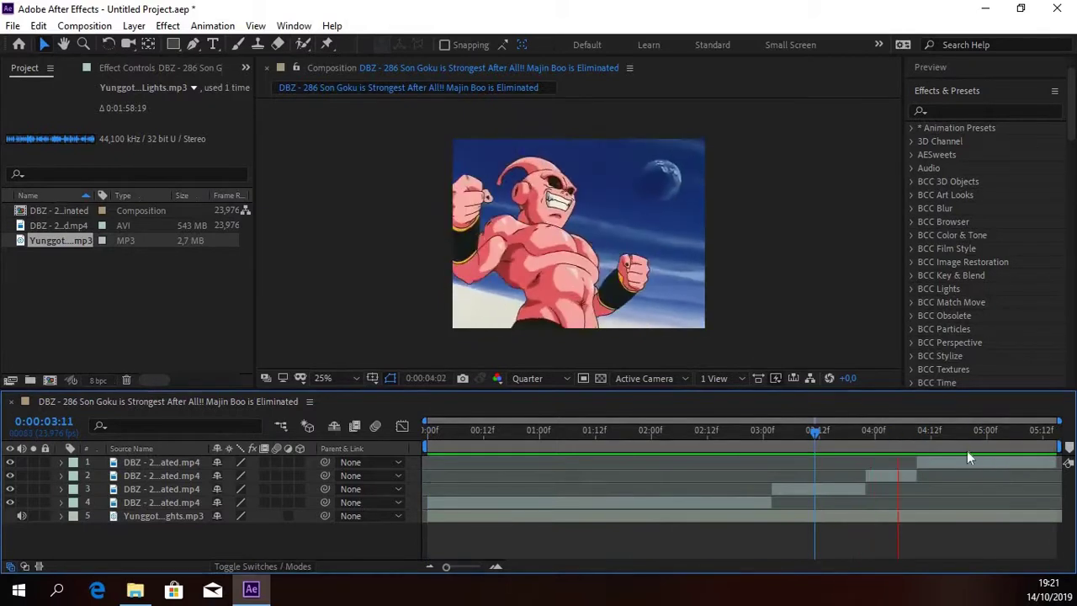
key("space")
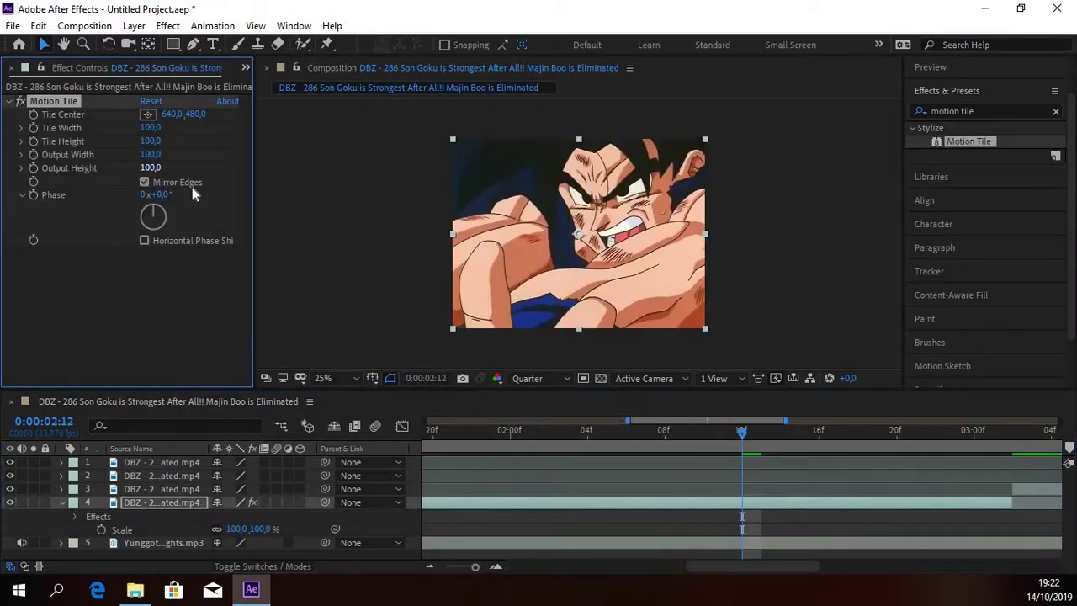
Set Motion Tile's Output Width and Output Height to 400 on the layer 4 clip.
left_click(151, 168)
type("400")
key("shift+Tab")
type("400")
key("Return")
Animate layer 4's Scale with keyframes from 100% at 0:00:02:18 to 75% at 0:00:03:01.
left_click(101, 529)
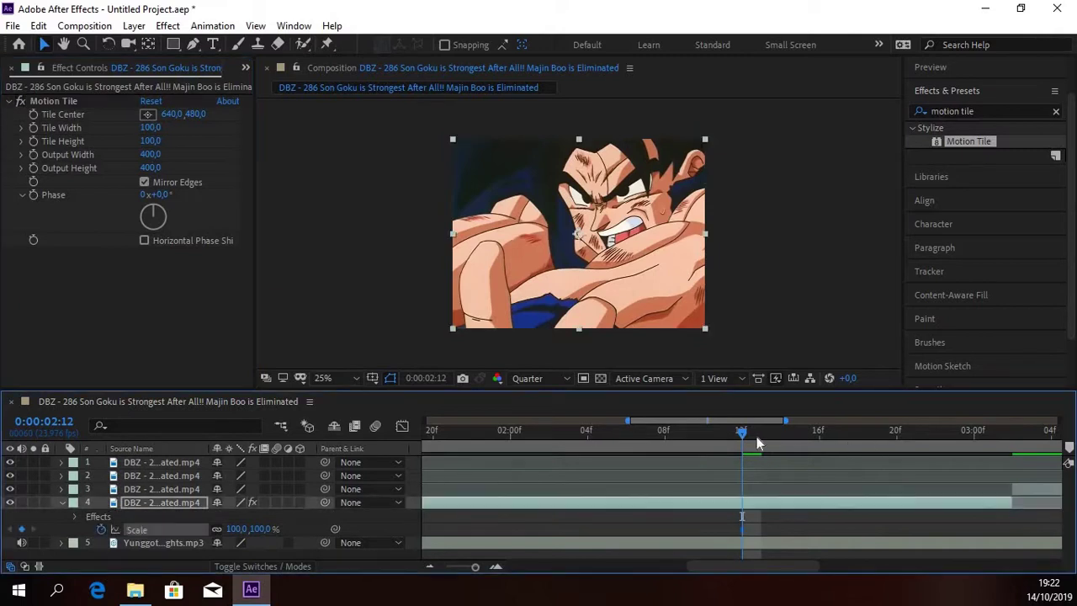
left_click_drag(933, 476, 990, 498)
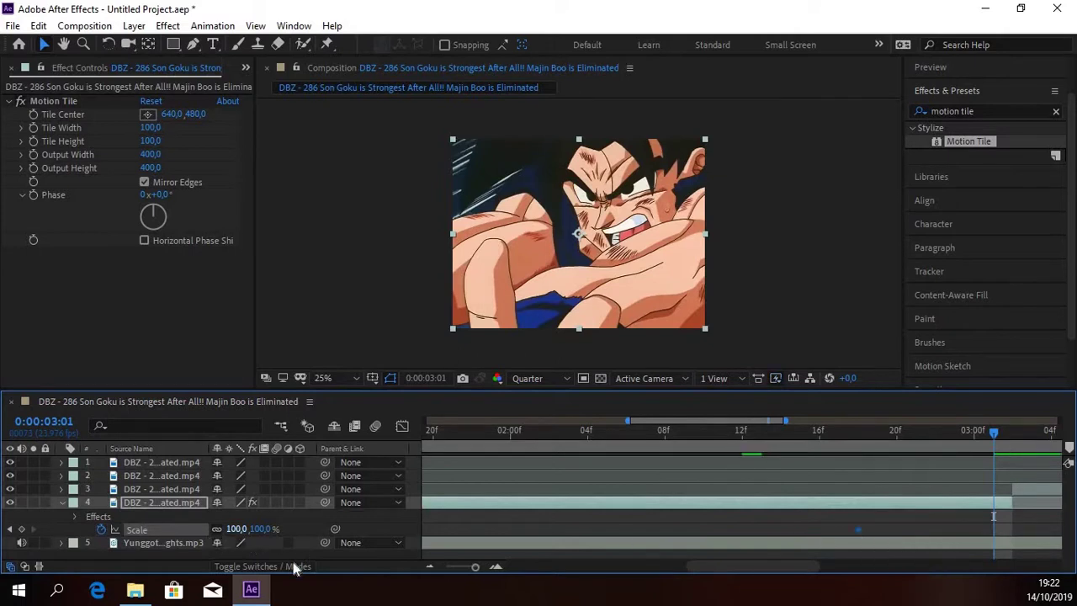
left_click(238, 530)
type("75")
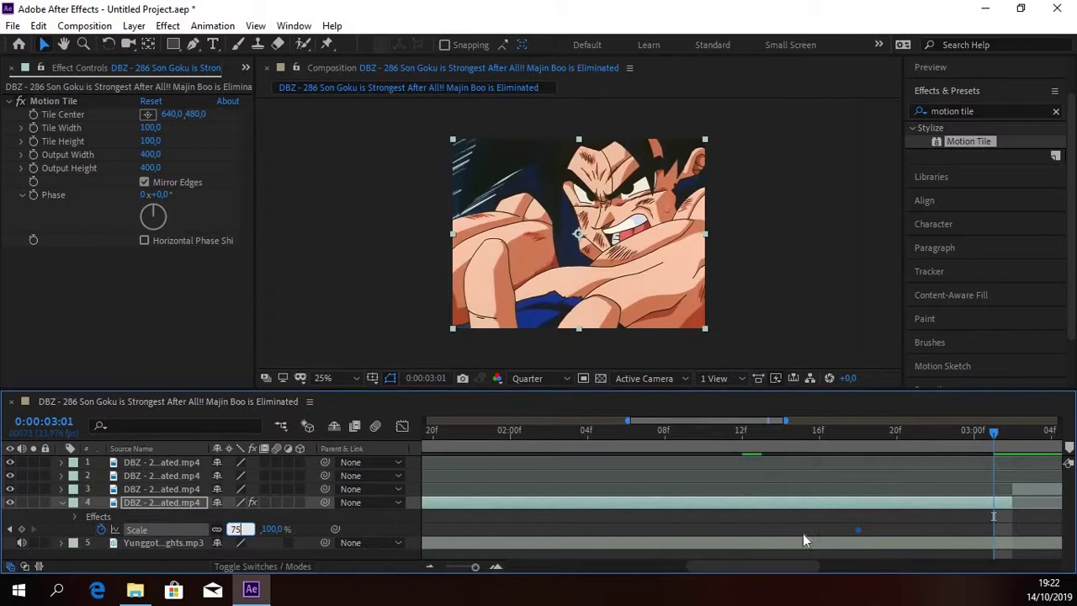
key("Return")
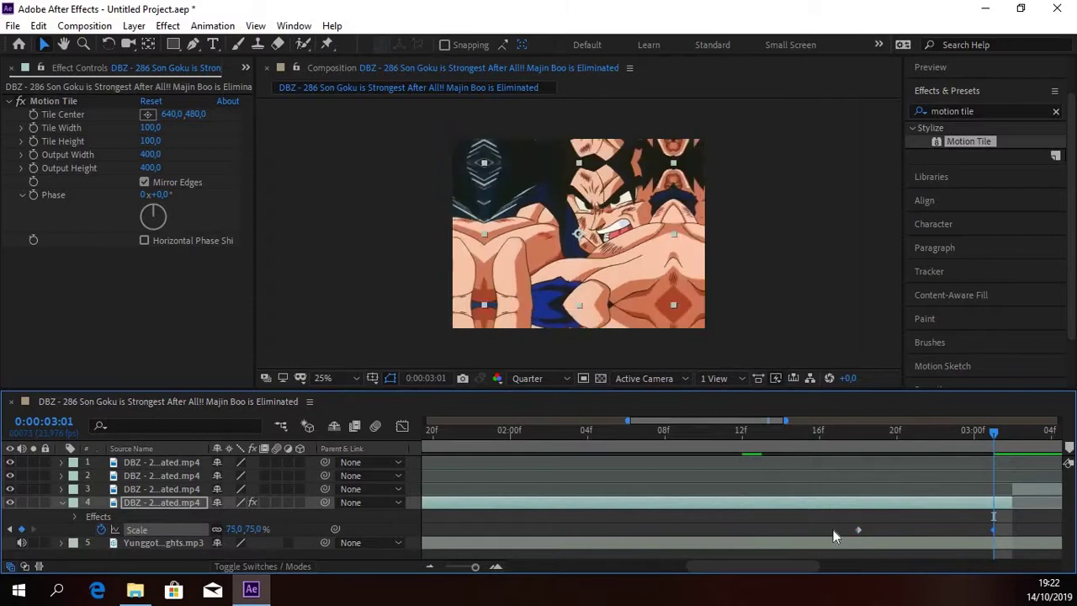
Reshape the easing curve between layer 4's two Scale keyframes in the graph editor.
left_click(402, 426)
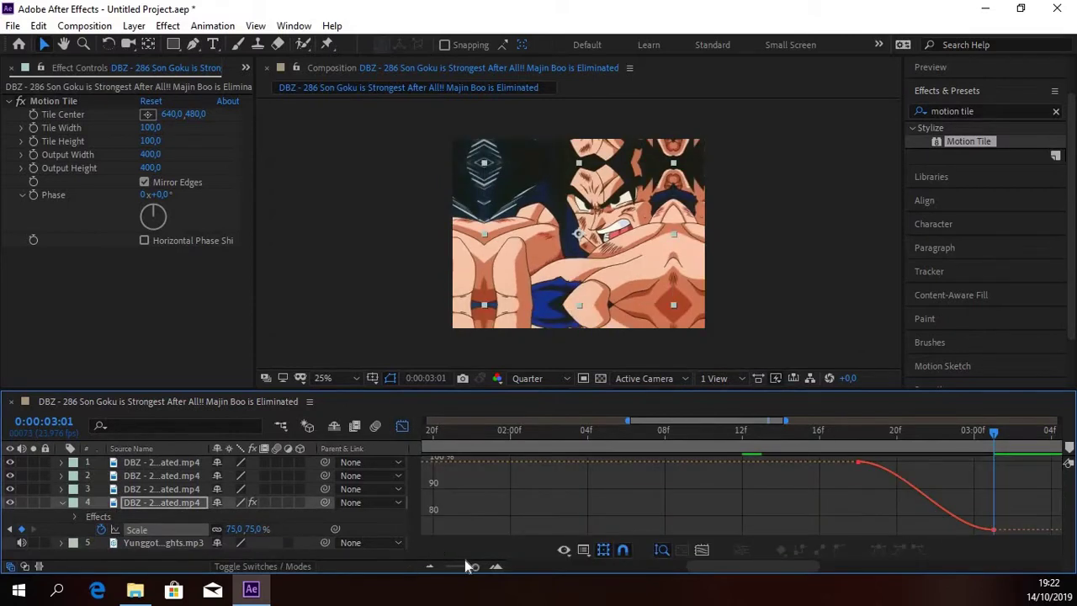
left_click_drag(469, 569, 462, 570)
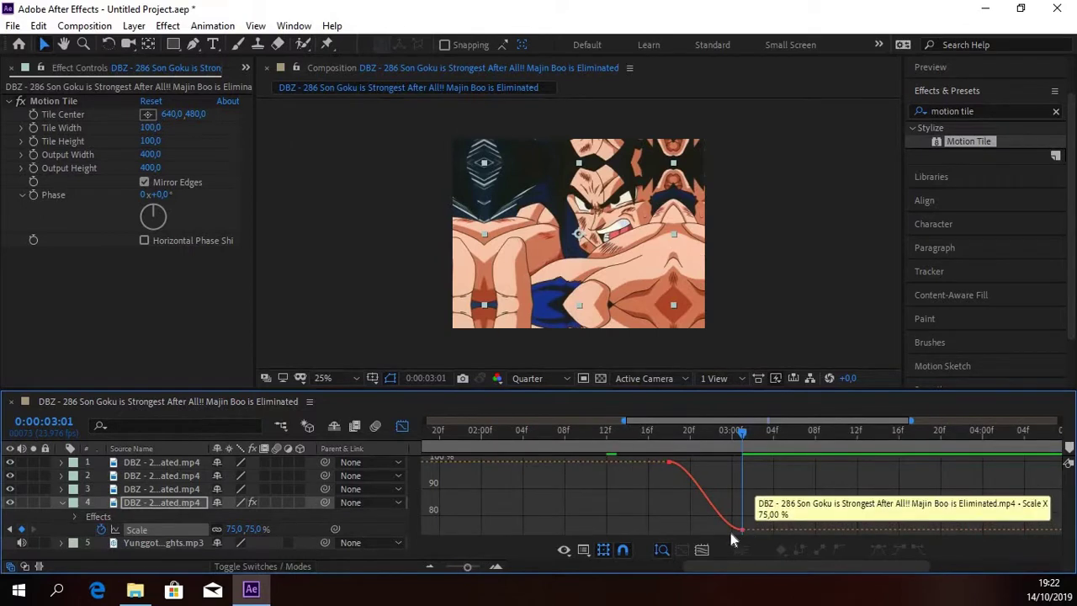
left_click(720, 530)
left_click_drag(717, 529, 727, 463)
key("shift+F3")
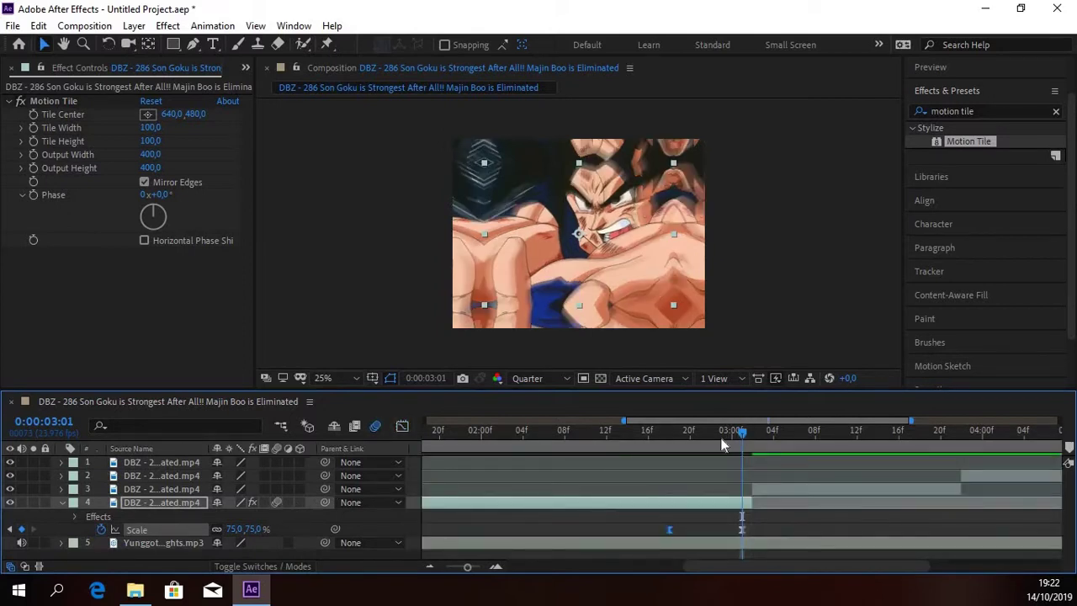
Preview the scale-down transition from the start of the composition, then place the current time at 0:00:03:02.
key("shift+Page_Up")
key("shift+Page_Up")
key("shift+Page_Up")
key("shift+Page_Up")
key("shift+Page_Up")
key("shift+Page_Up")
key("shift+Page_Up")
key("shift+Page_Up")
left_click(434, 567)
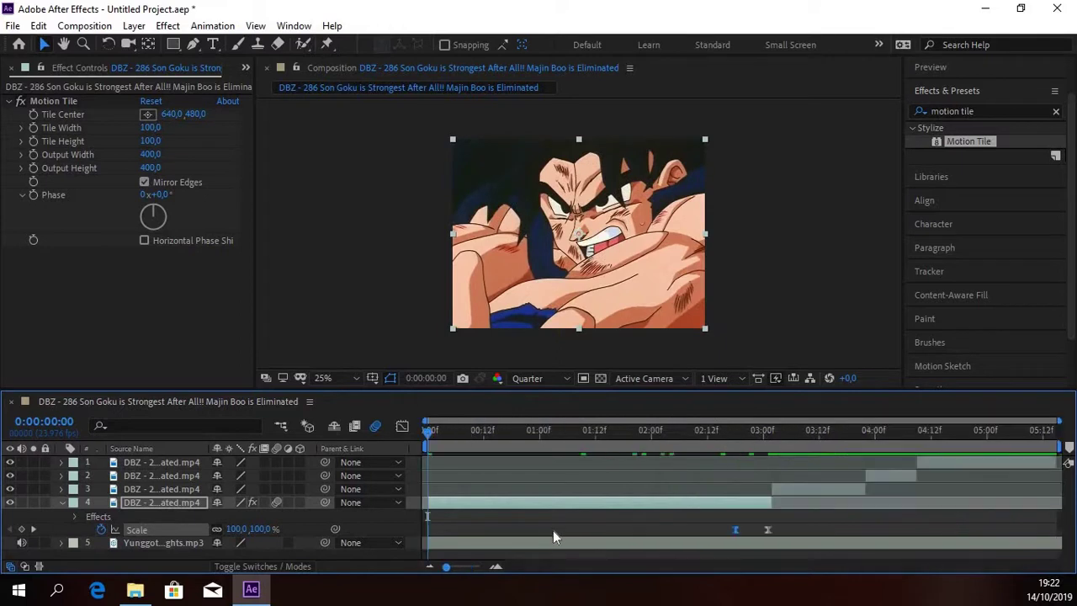
left_click(589, 510)
key("space")
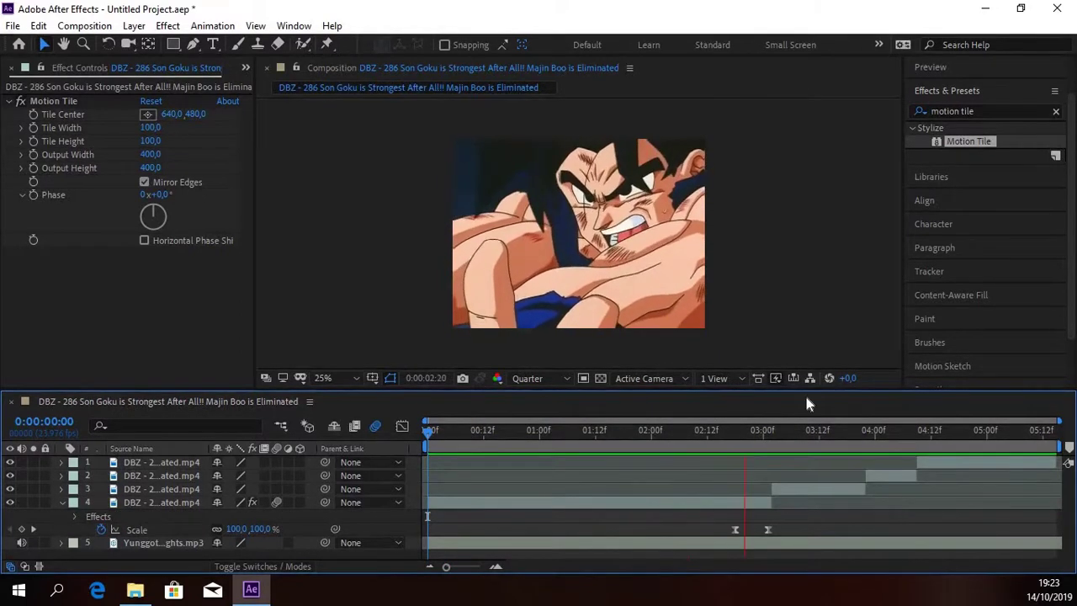
left_click(775, 446)
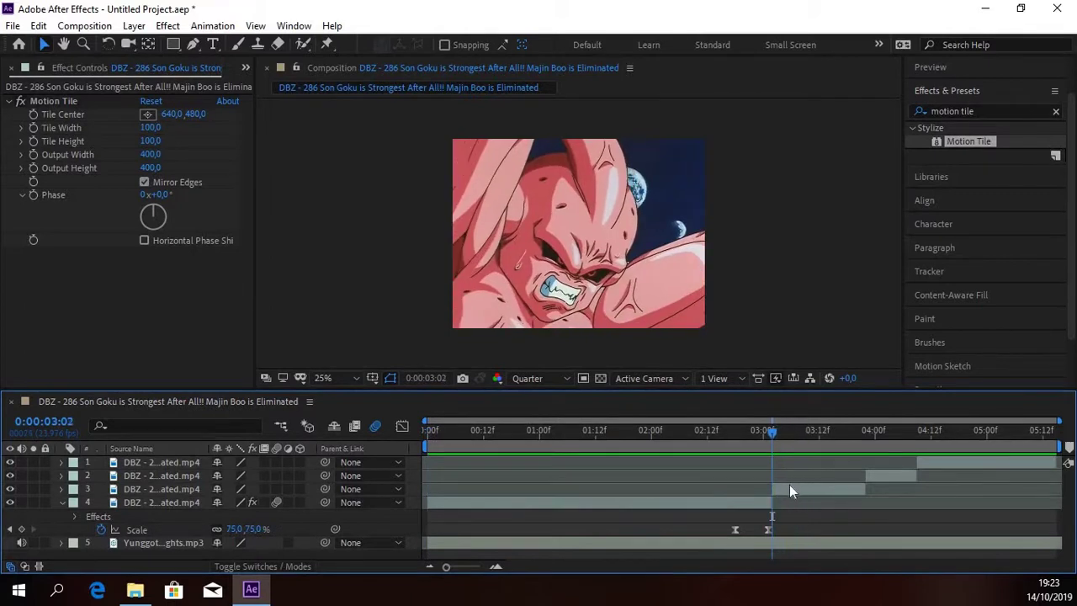
left_click(790, 485)
key("s")
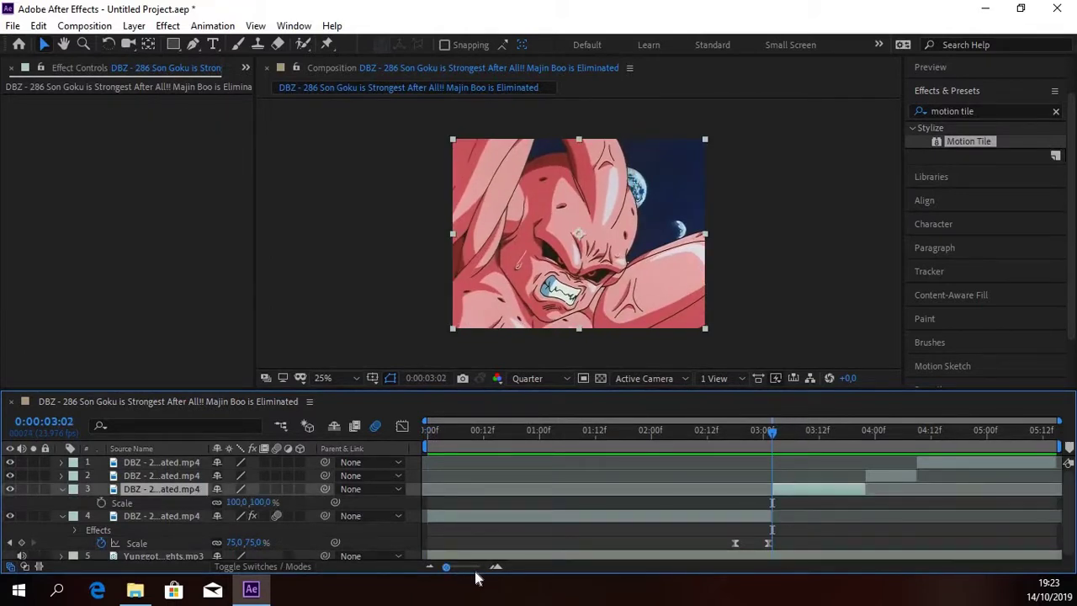
left_click_drag(446, 567, 480, 569)
key("alt+shift+s")
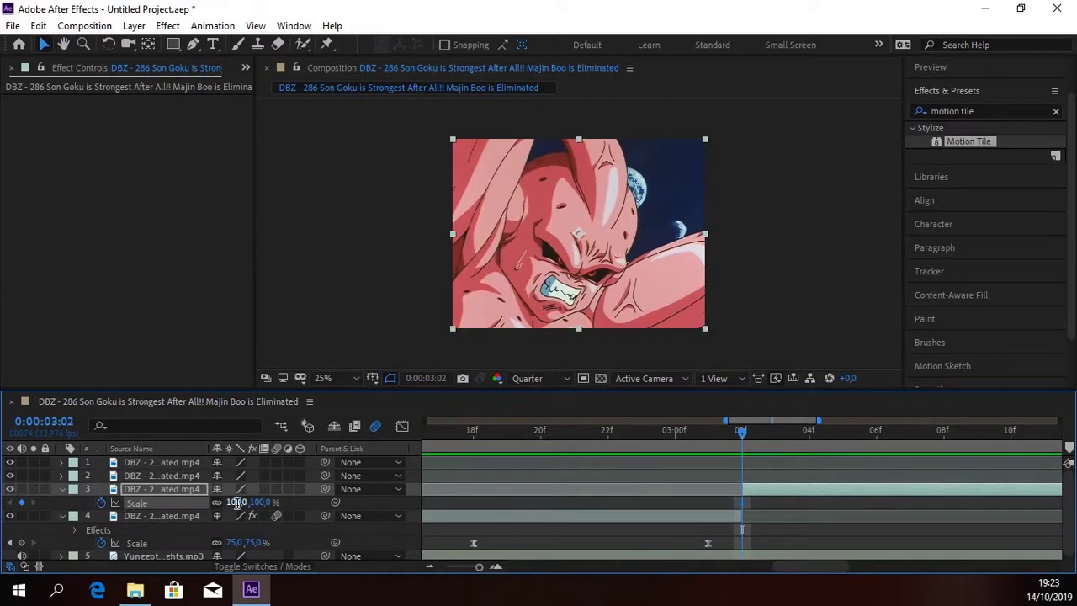
left_click(239, 503)
left_click(102, 502)
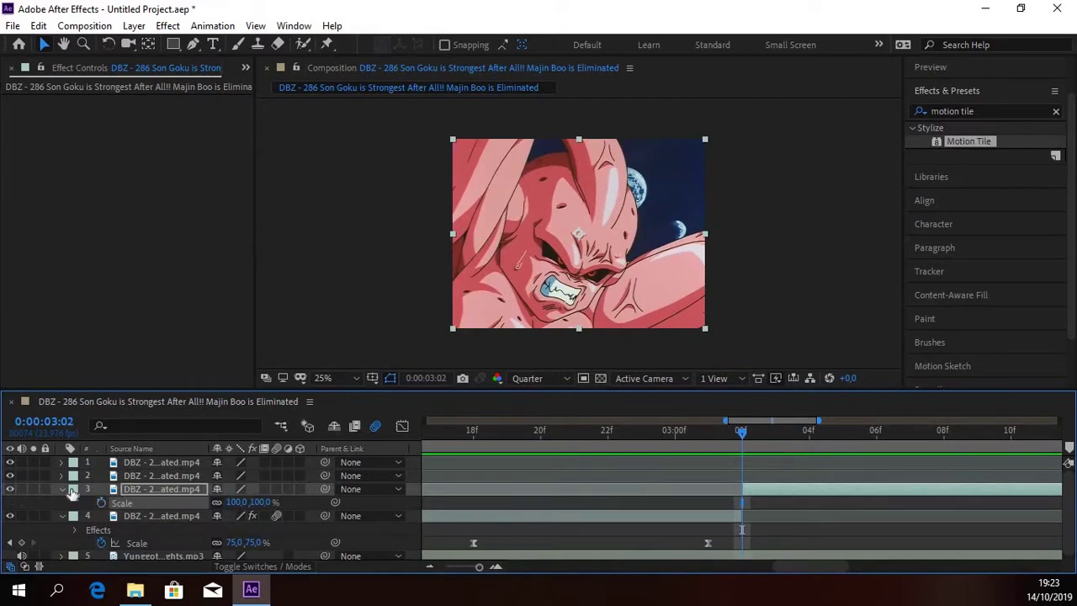
key("s")
Enable motion blur on the layer 3 clip and copy the Motion Tile effect from layer 4 onto it.
left_click(277, 489)
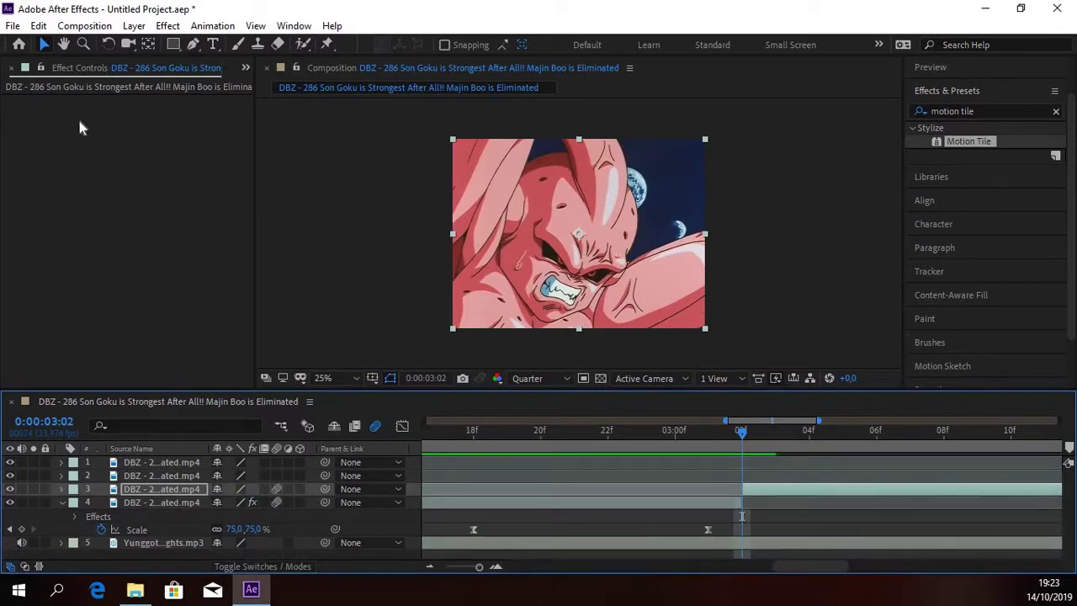
key("ctrl+Down")
left_click(94, 99)
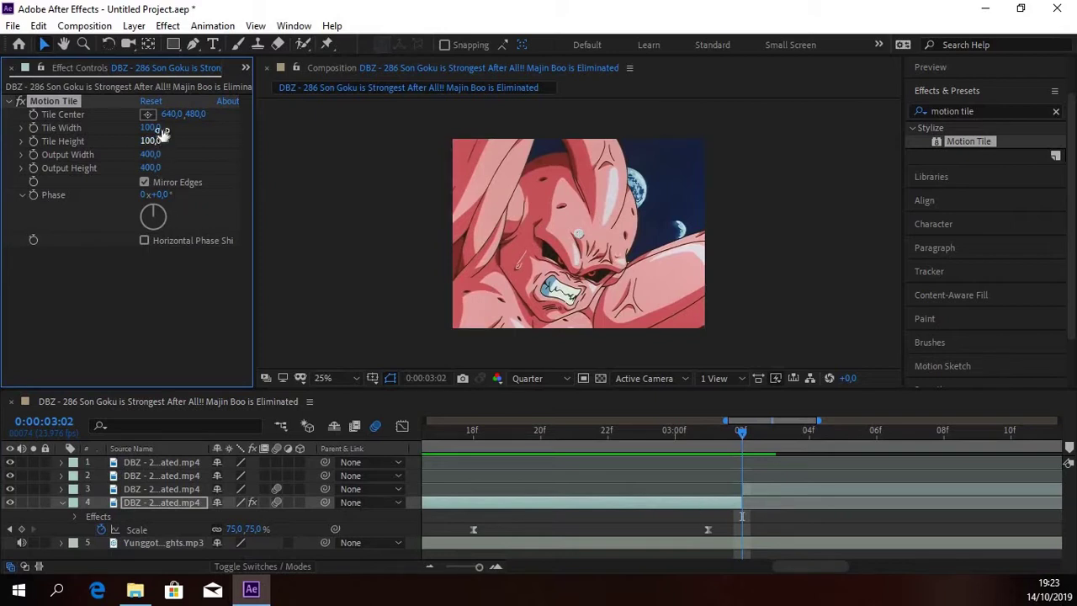
left_click(770, 488)
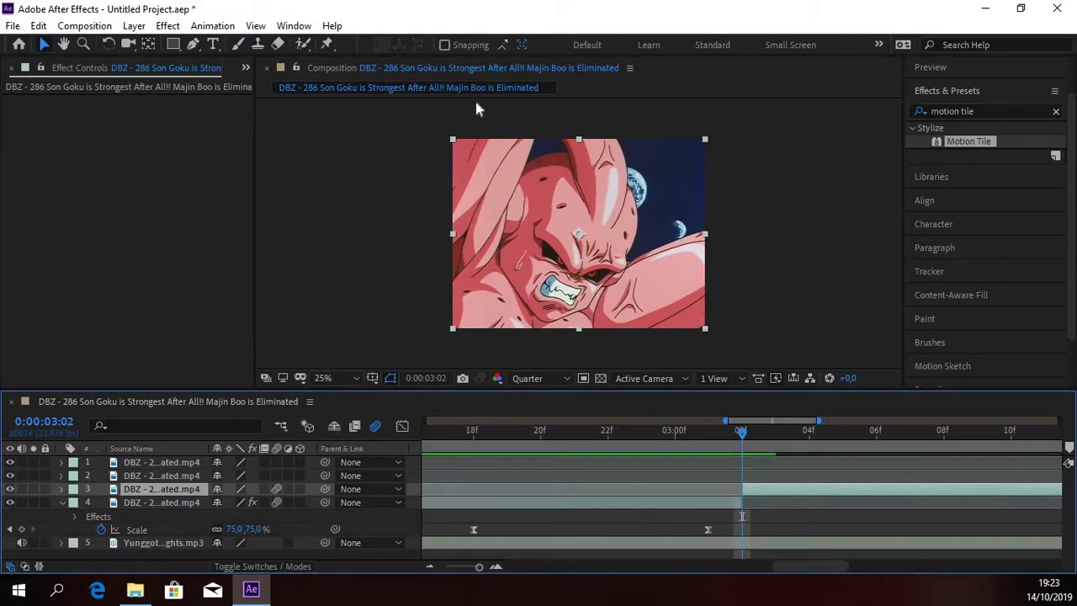
key("ctrl+v")
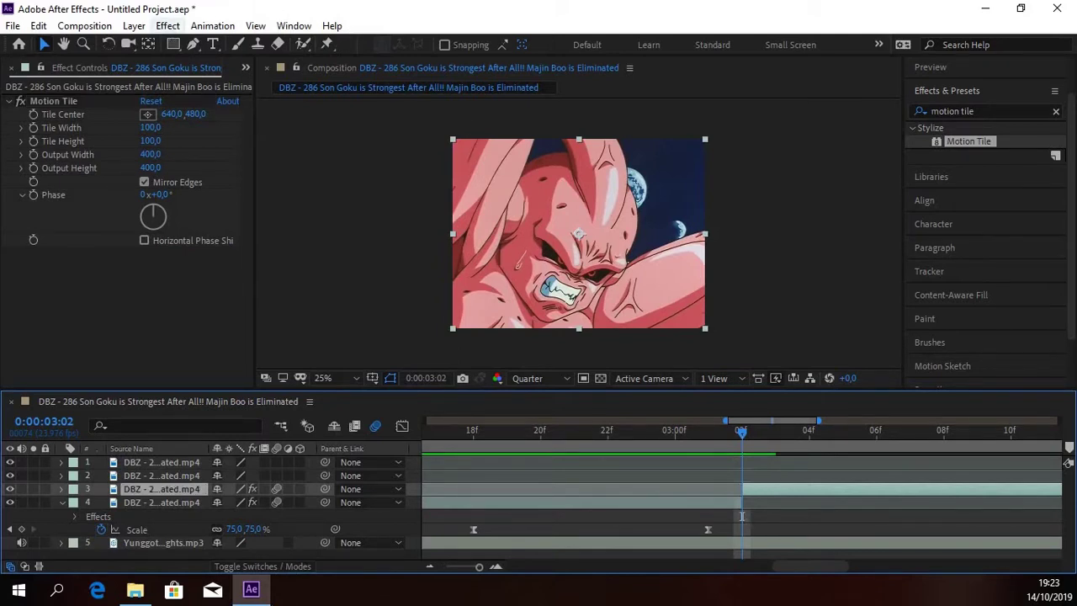
Apply the Turbulent Displace effect to the layer 3 clip and raise its Amount to 191, keeping the Turbulent displacement type.
left_click(167, 25)
mouse_move(344, 530)
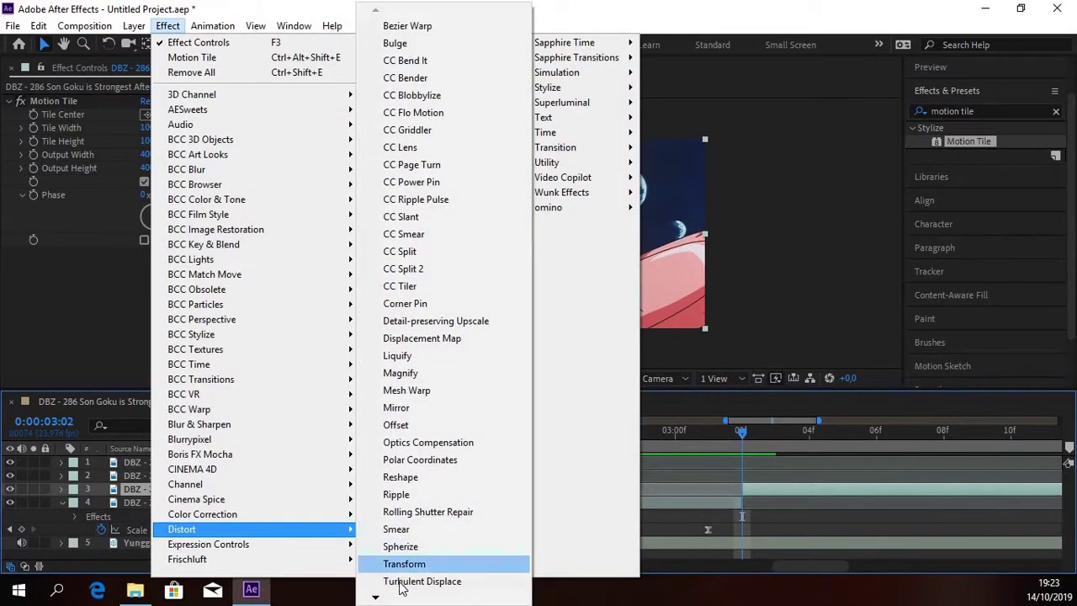
left_click(421, 581)
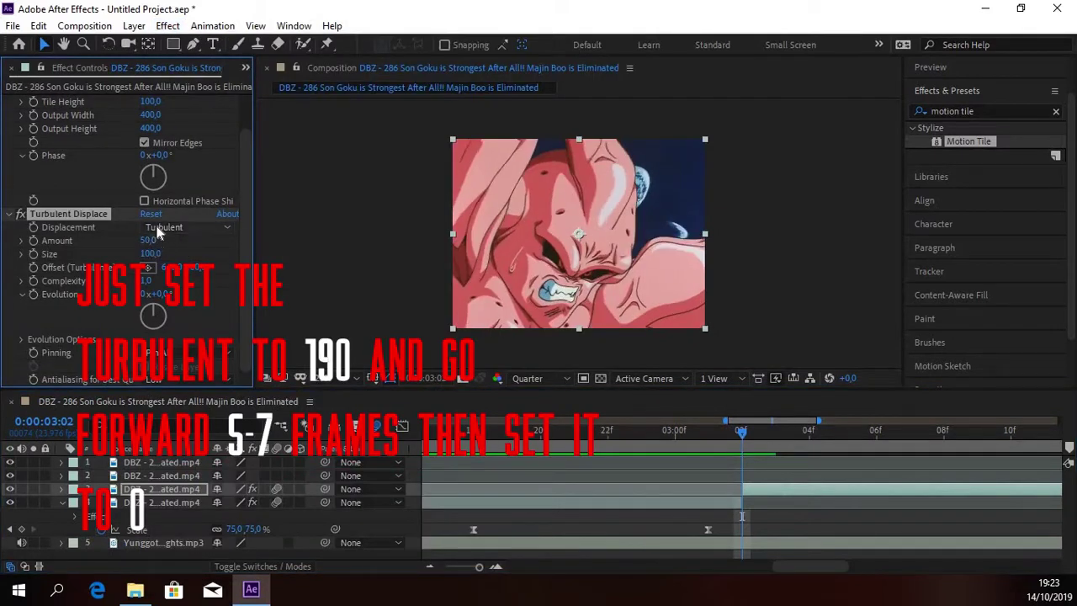
left_click(156, 229)
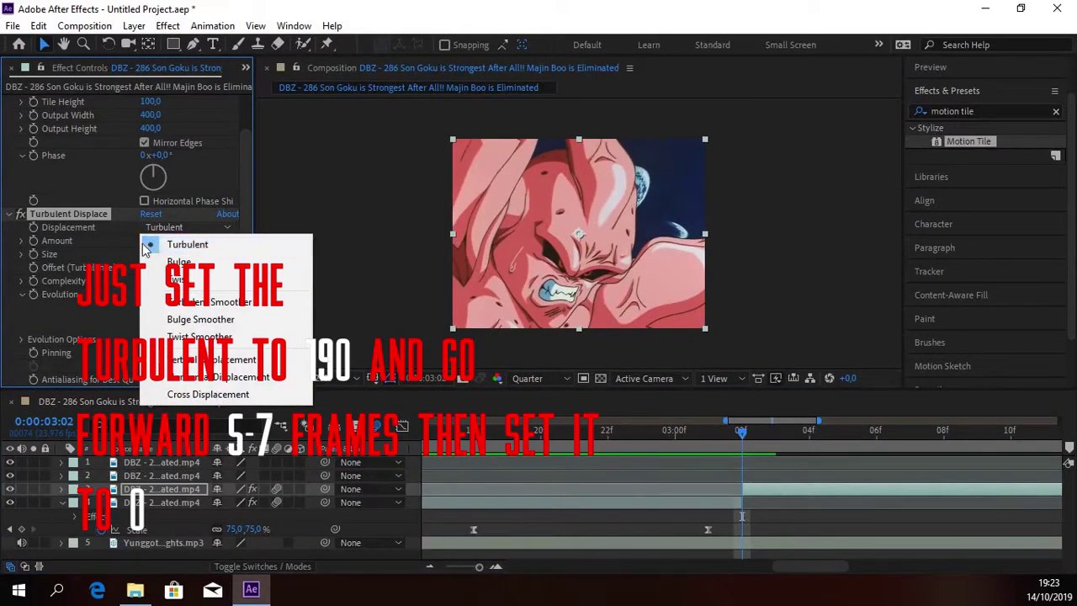
left_click(173, 245)
left_click_drag(167, 241, 257, 241)
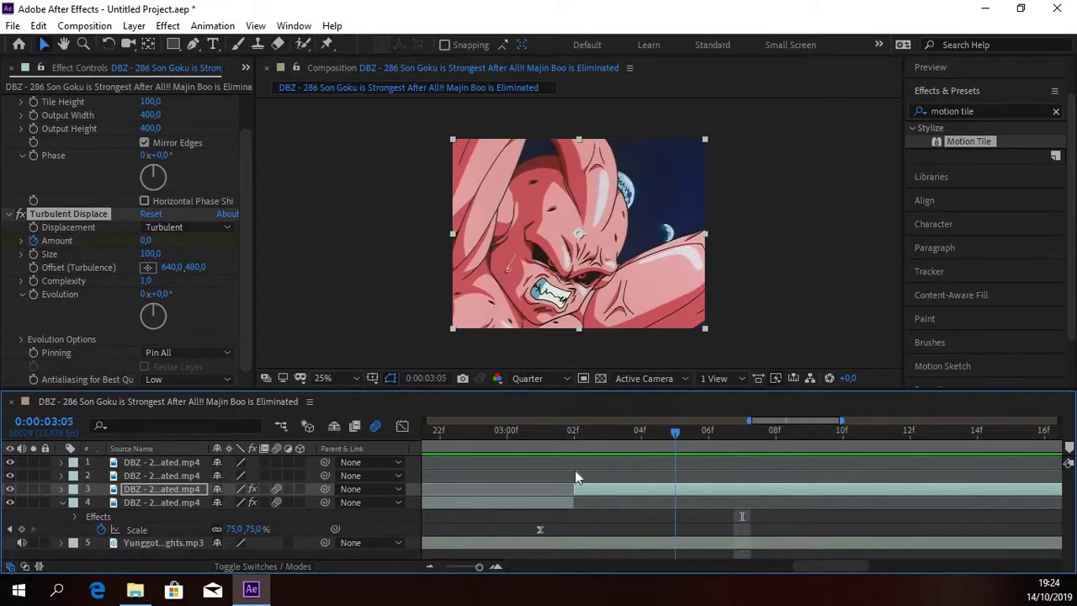
Add an adjustment layer above the second clip and cut off everything before 0:00:03:01.
left_click(562, 432)
key("Page_Up")
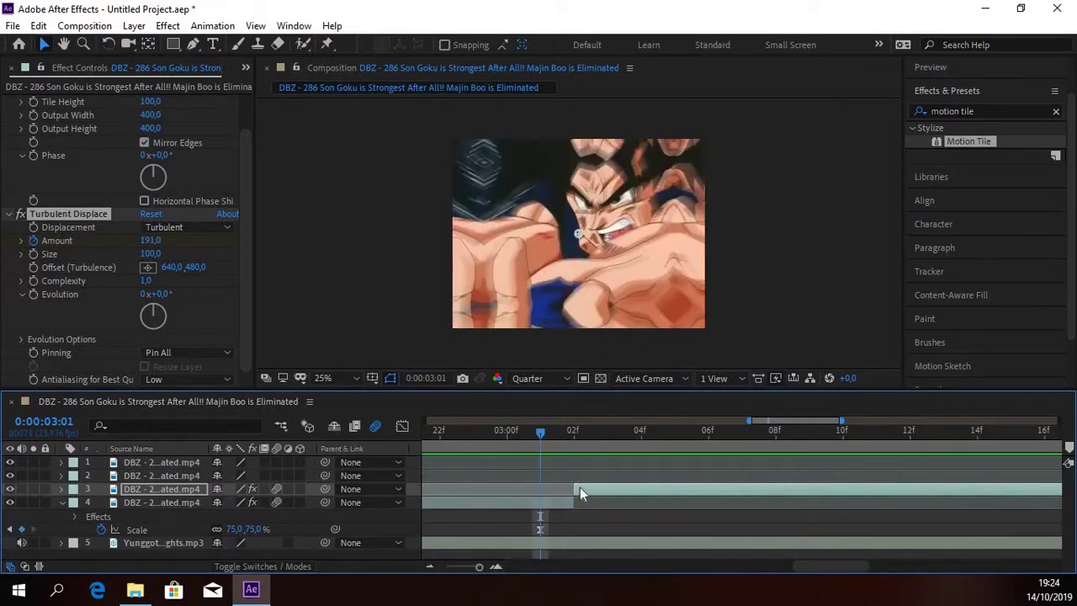
left_click(158, 26)
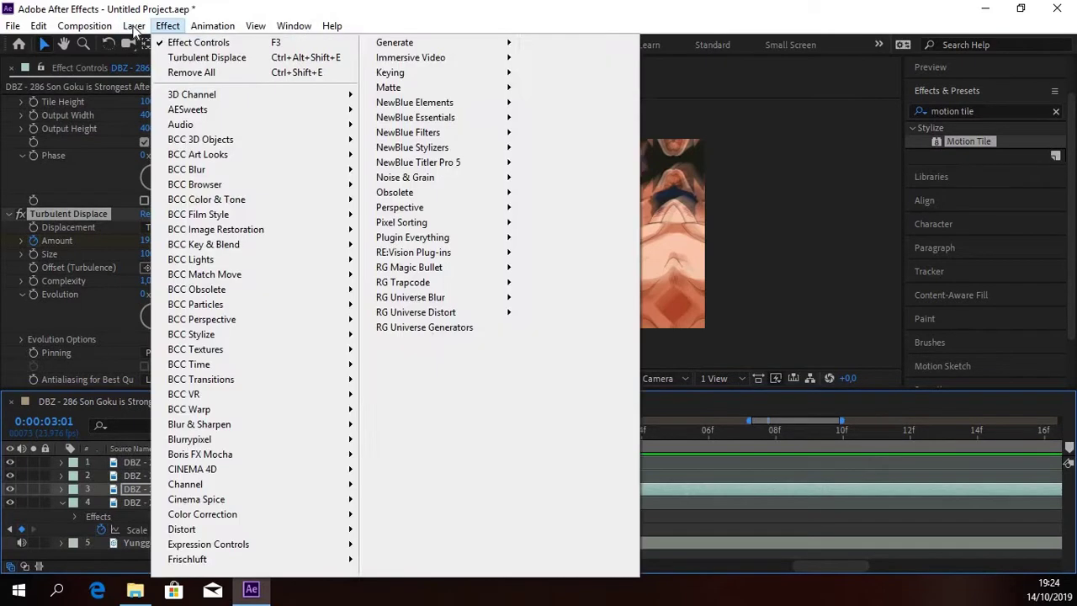
mouse_move(306, 44)
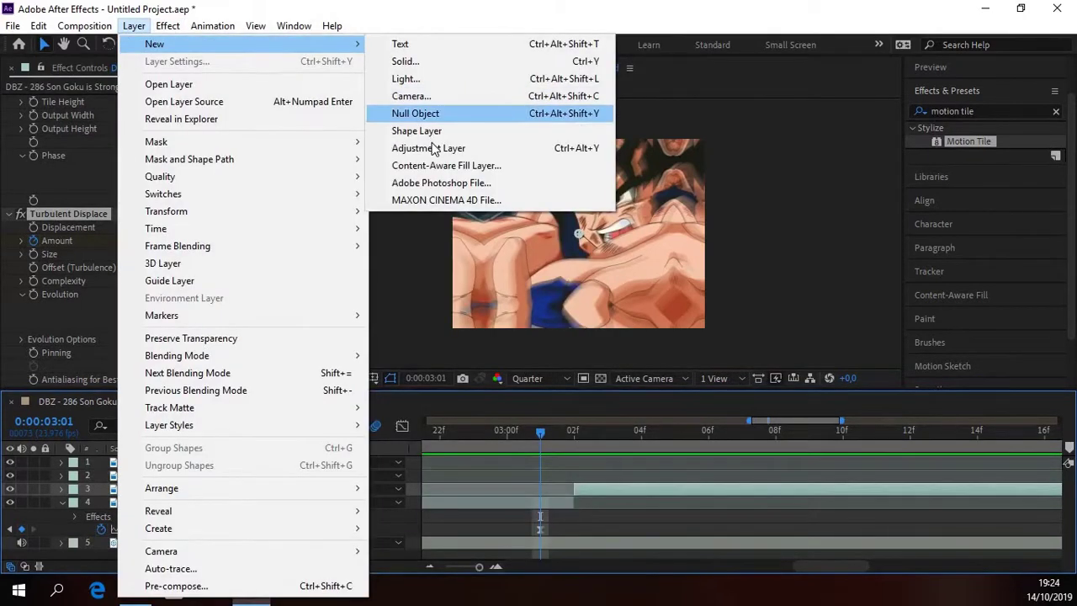
left_click(433, 148)
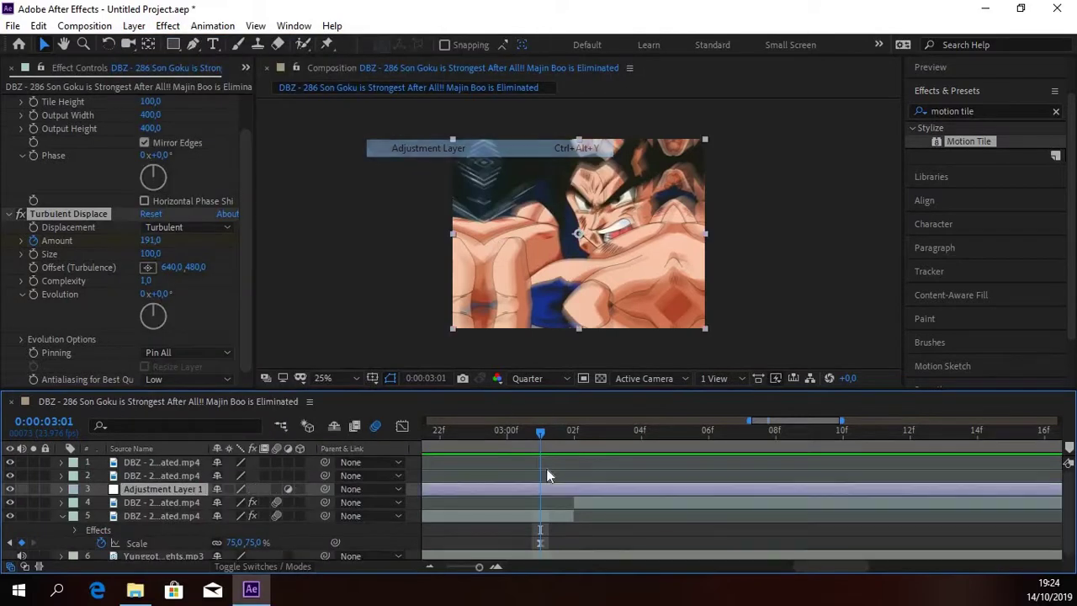
key("ctrl+shift+d")
left_click(483, 502)
key("Delete")
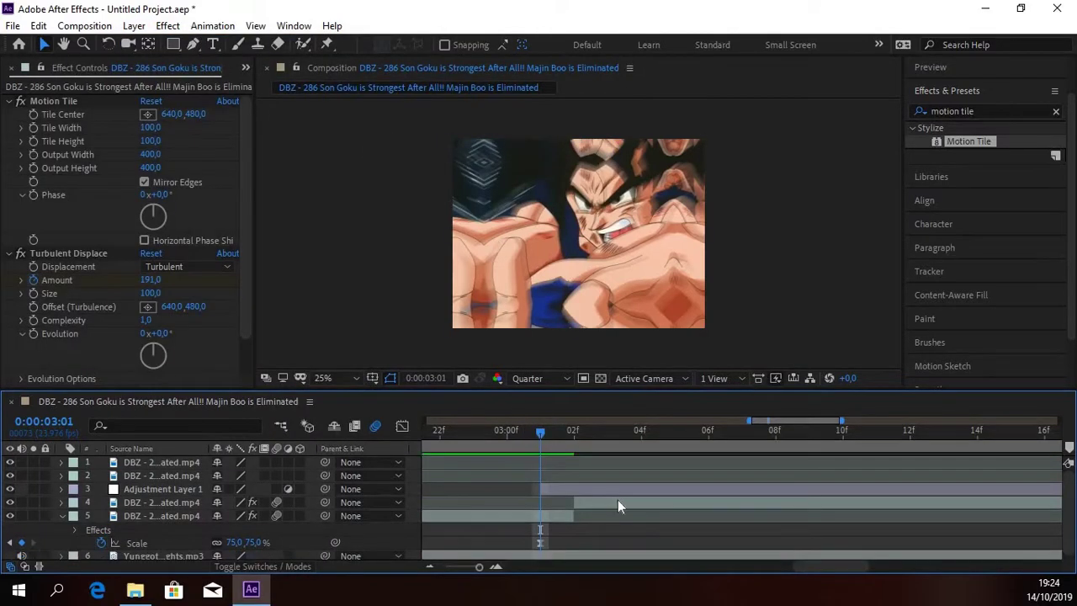
Split the adjustment layer at 0:00:03:03 and delete the part after it.
left_click(628, 498)
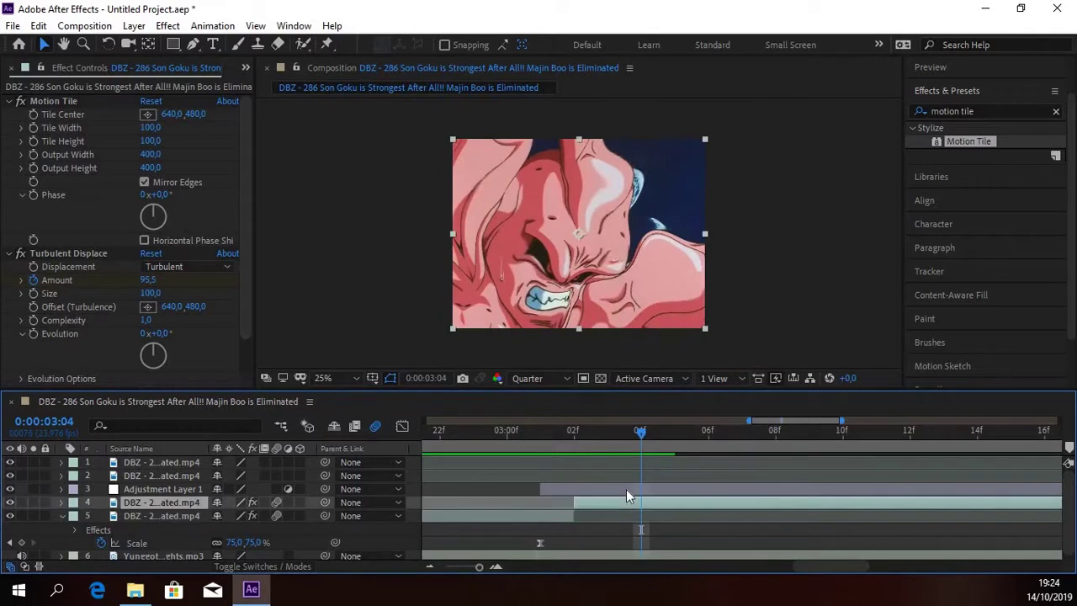
left_click(635, 487, "ctrl")
left_click(614, 435)
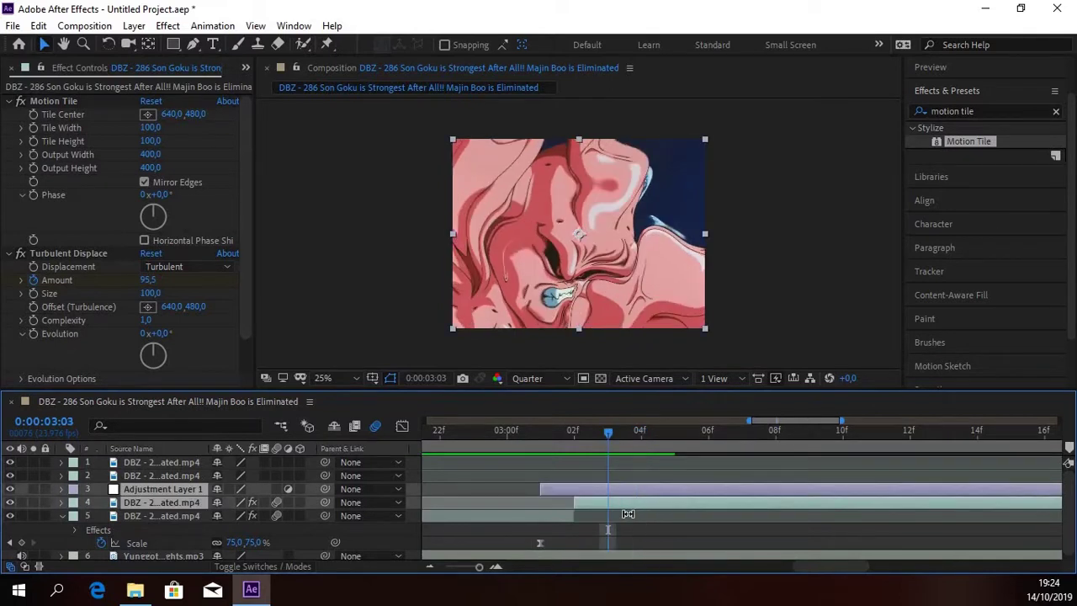
left_click(626, 530)
left_click(631, 489)
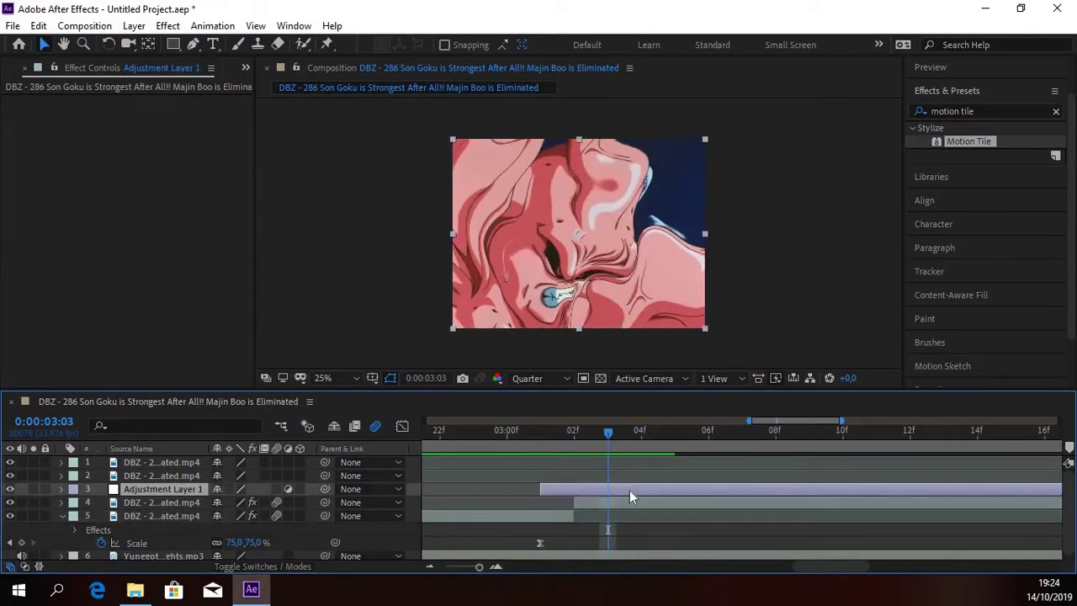
key("ctrl+shift+d")
key("Delete")
Apply the Twitch effect to the adjustment layer and set its Amount to 151 and speed to 81.
left_click(569, 437)
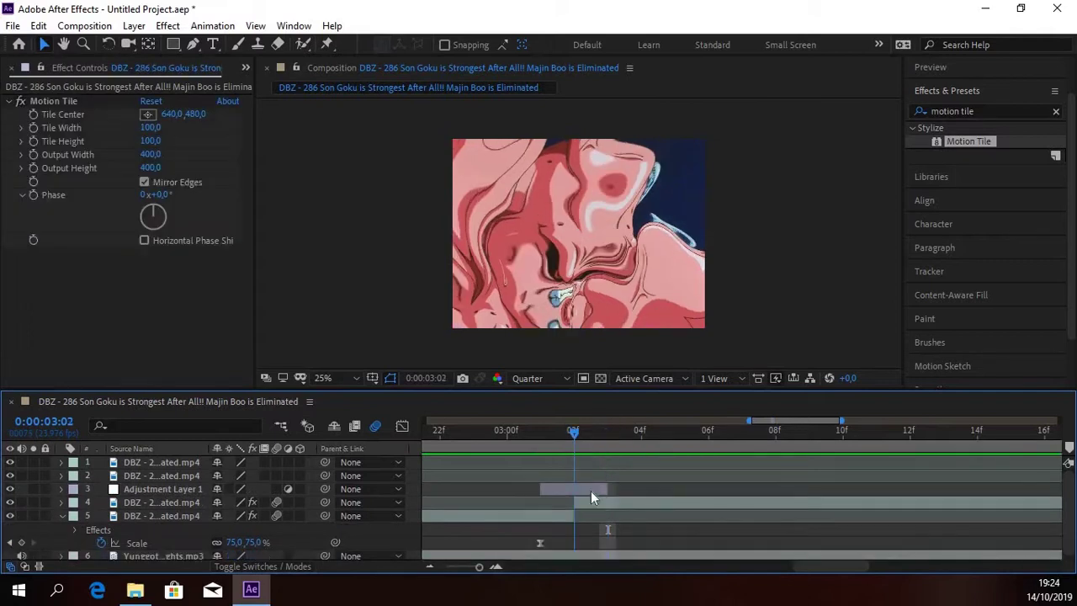
left_click(592, 489)
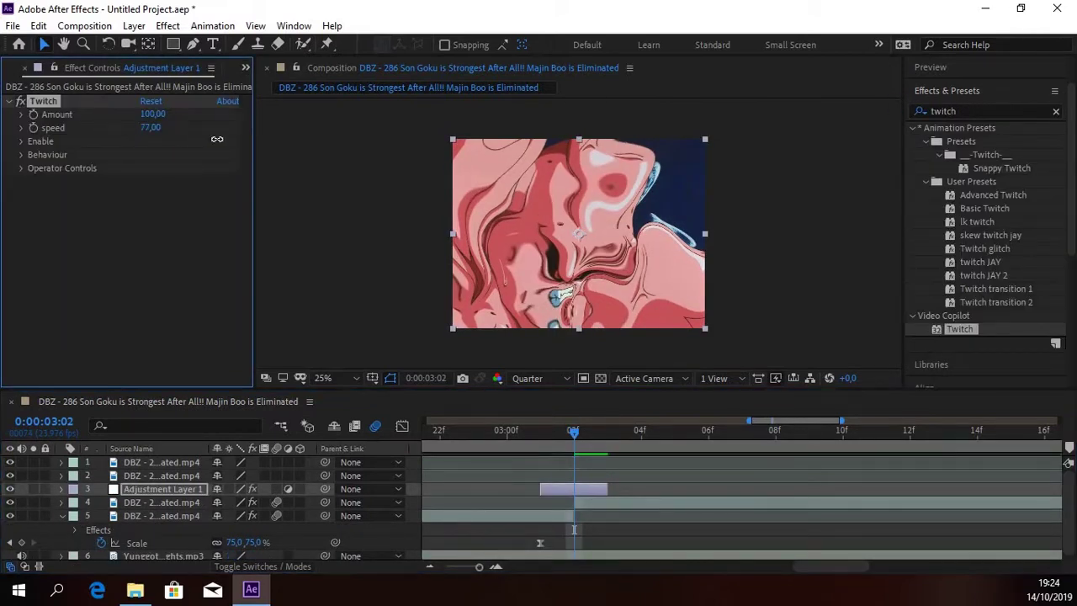
left_click_drag(140, 114, 187, 116)
Enable Slide in the Twitch effect and set its Slide Amount to 104 in the operator controls.
left_click(21, 141)
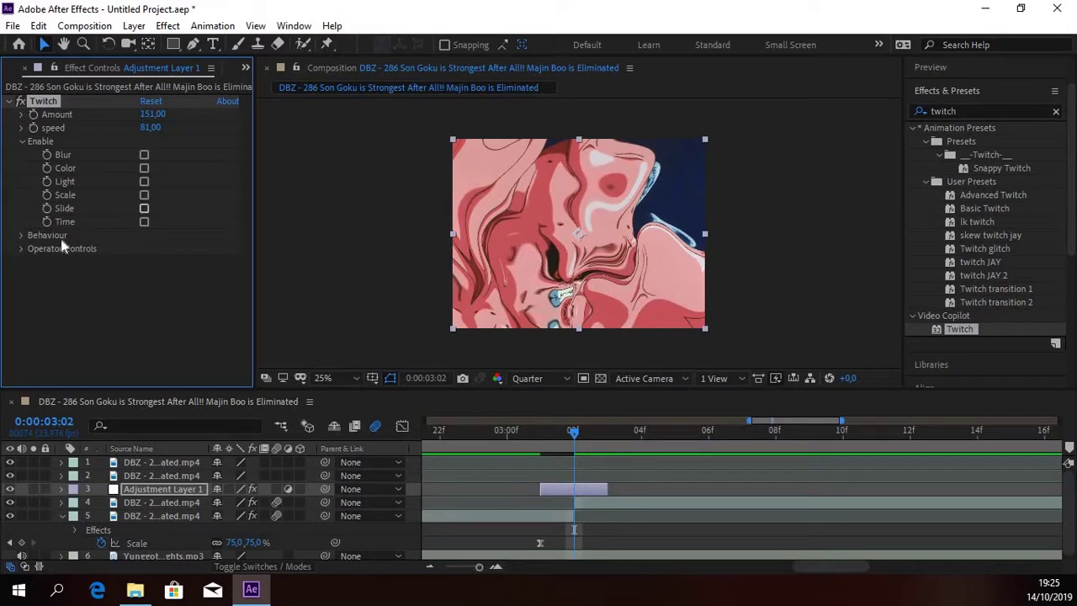
left_click(22, 249)
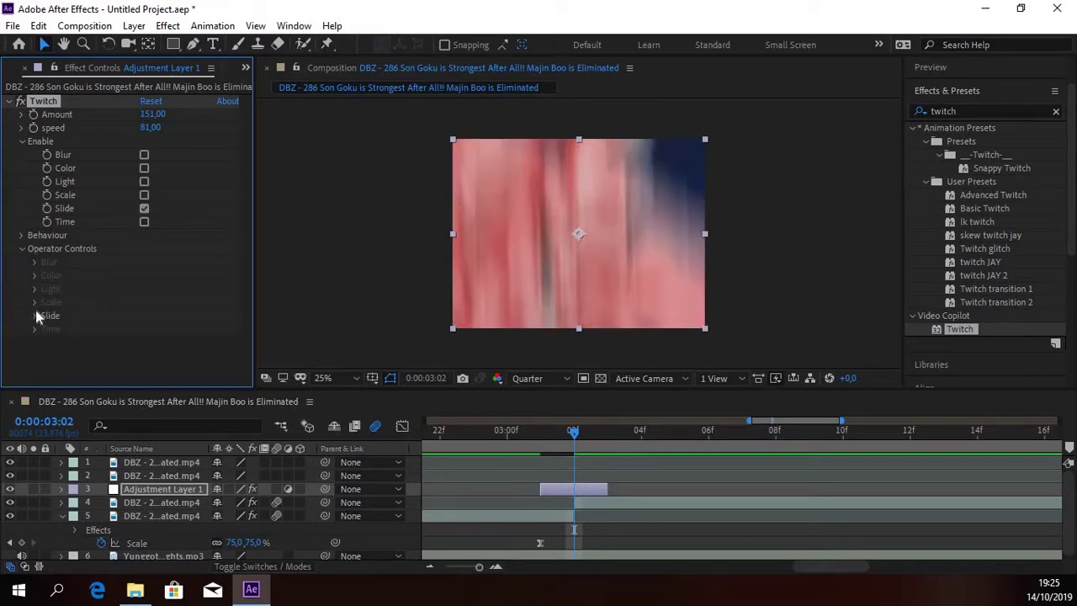
left_click(33, 315)
scroll(133, 311, "down", 2)
left_click_drag(149, 301, 222, 291)
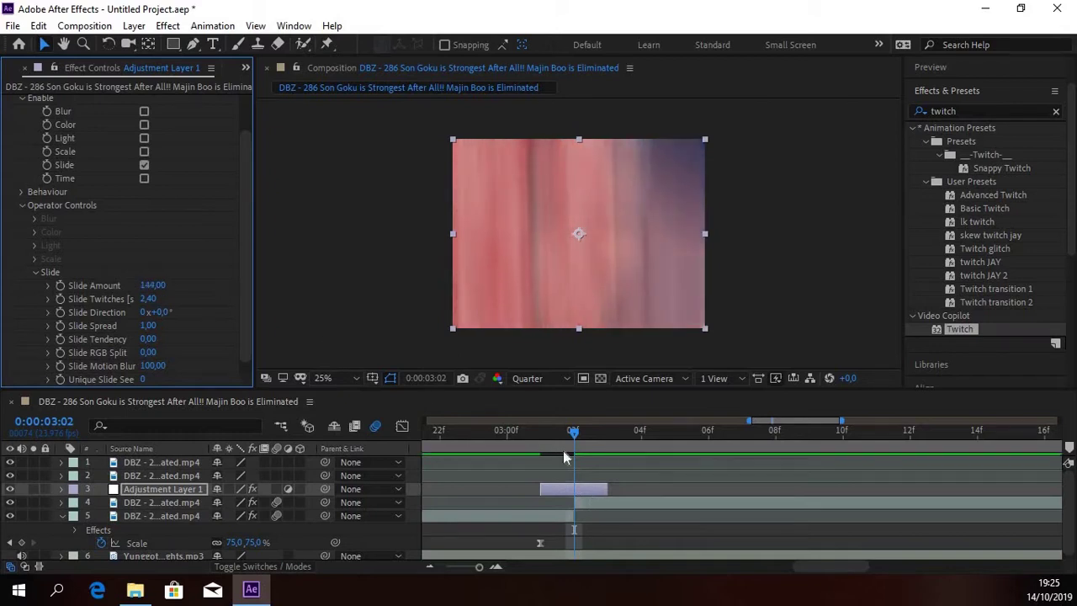
left_click_drag(153, 286, 131, 292)
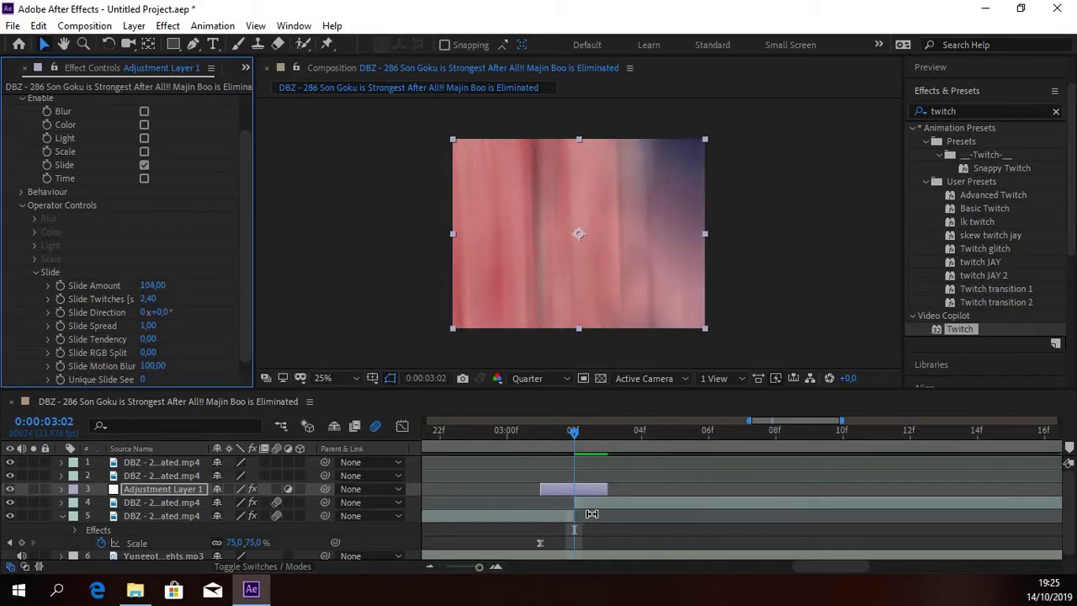
Preview the transition between the two clips with the Twitch slide applied, starting before the cut.
left_click(538, 435)
key("Page_Up")
key("Page_Up")
key("Page_Up")
key("Page_Up")
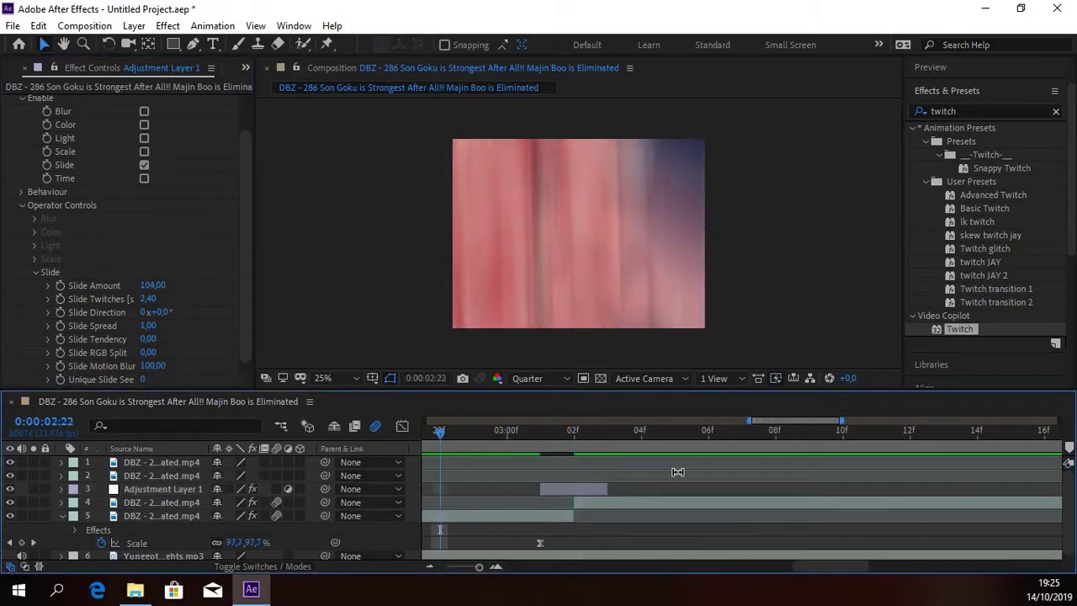
key("space")
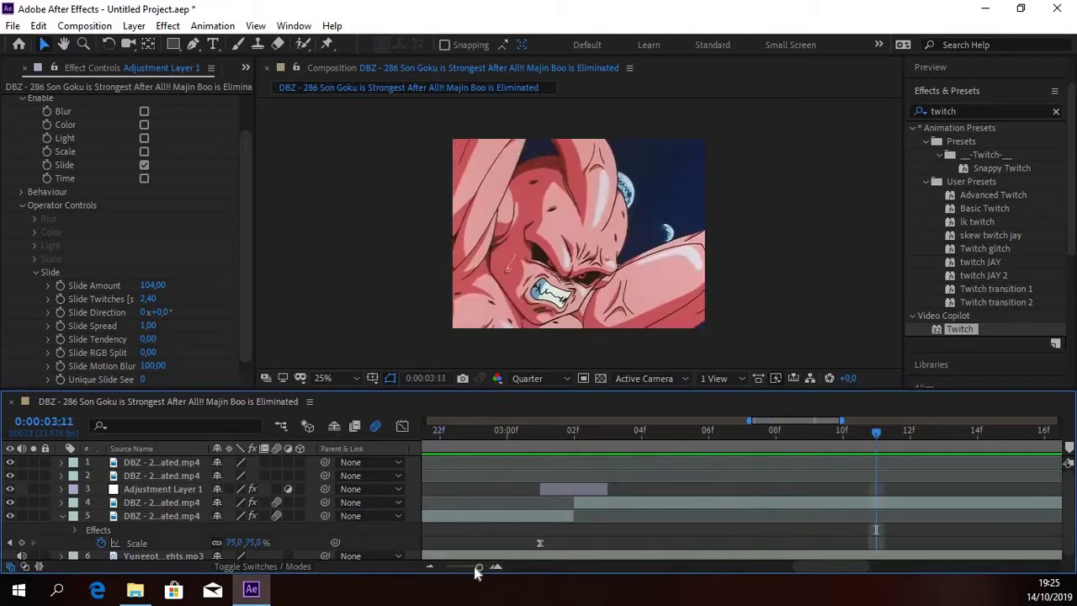
left_click_drag(471, 572, 460, 572)
key("space")
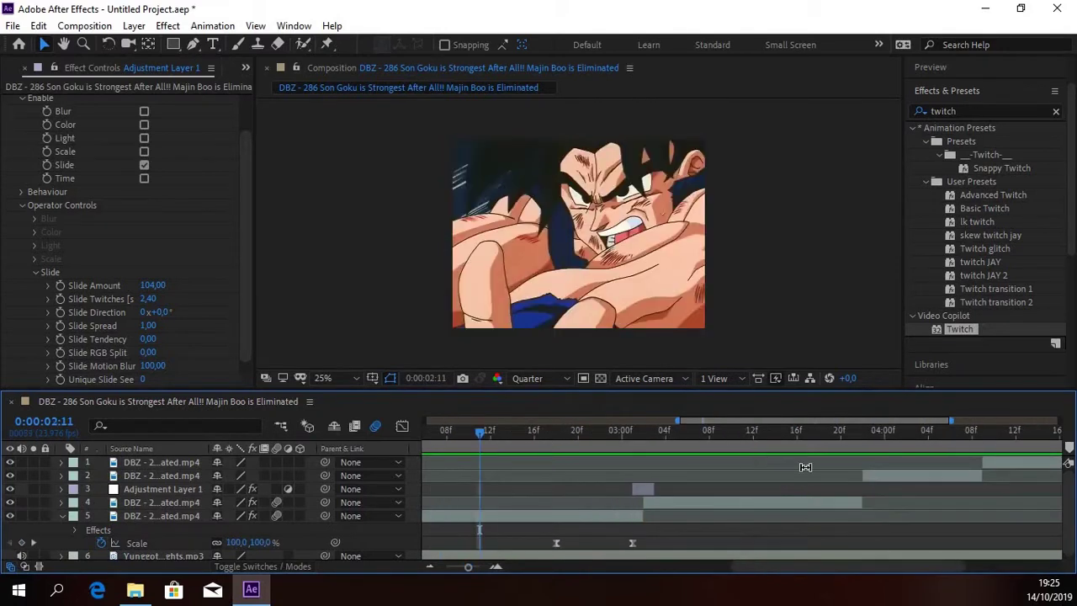
key("space")
key("space")
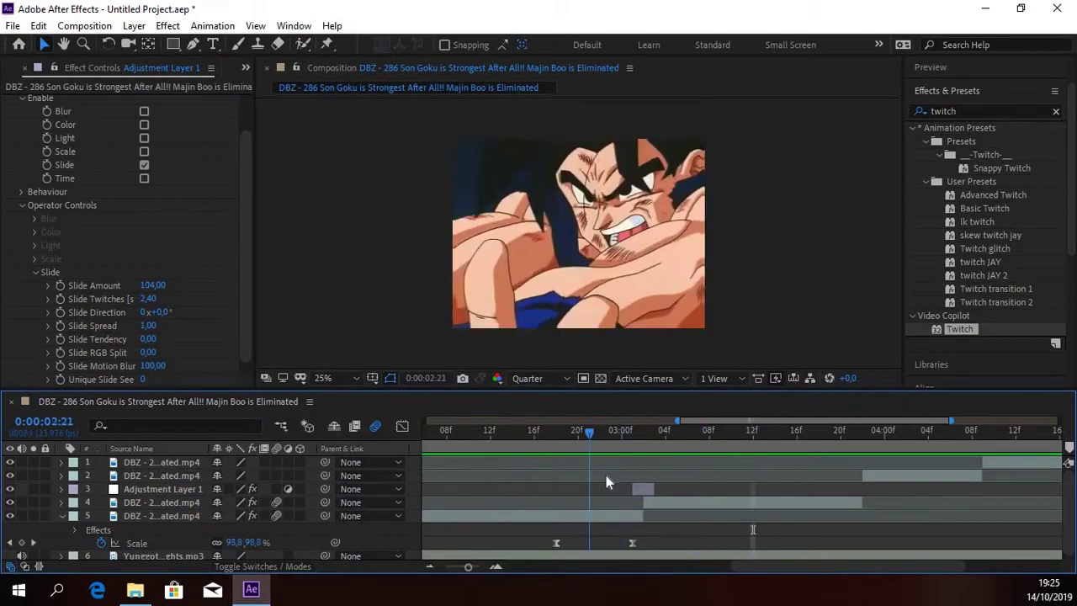
key("space")
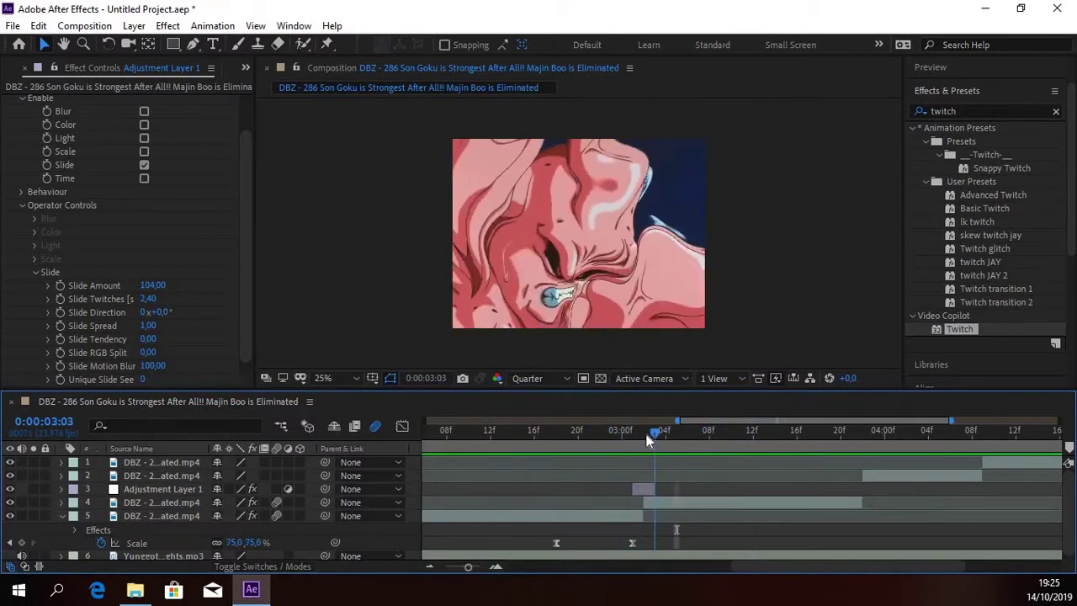
Add a Scale keyframe of 175% to the layer 4 clip at its start, 0:00:03:02.
left_click(666, 505)
left_click_drag(468, 566, 480, 566)
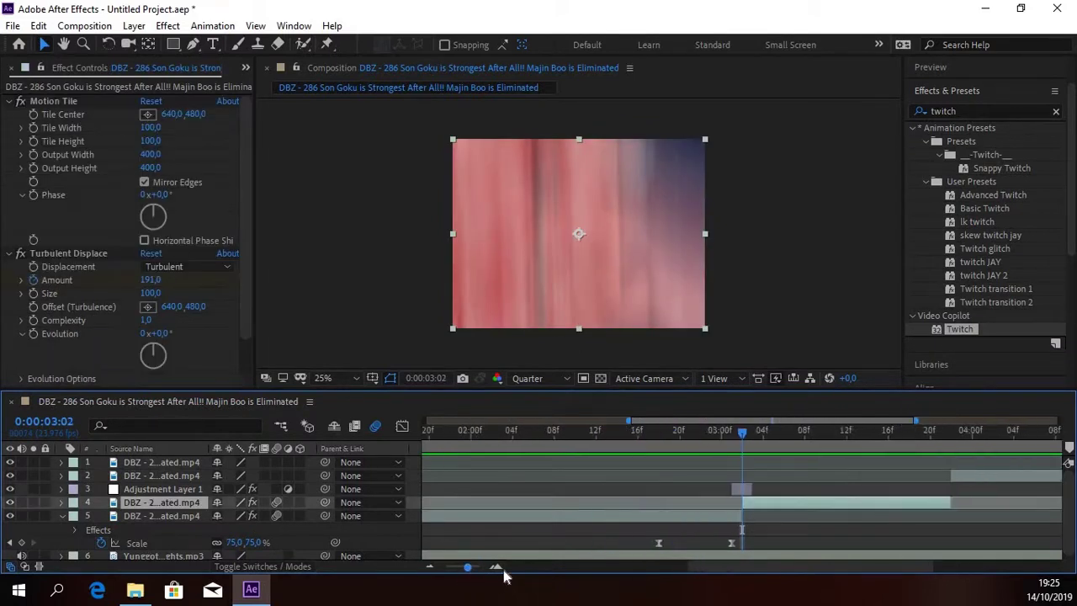
key("s")
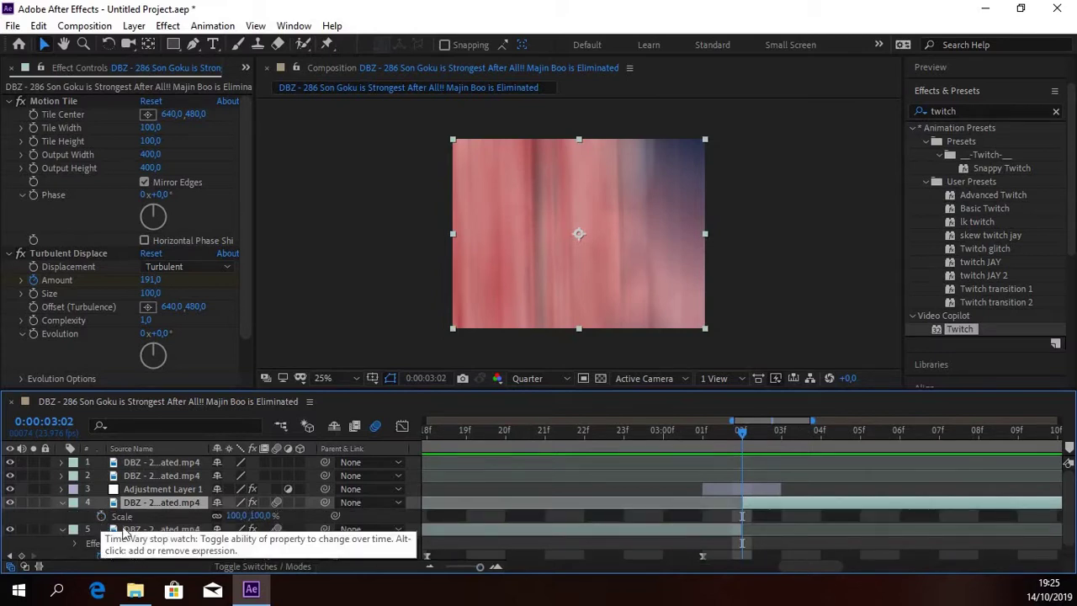
left_click(101, 516)
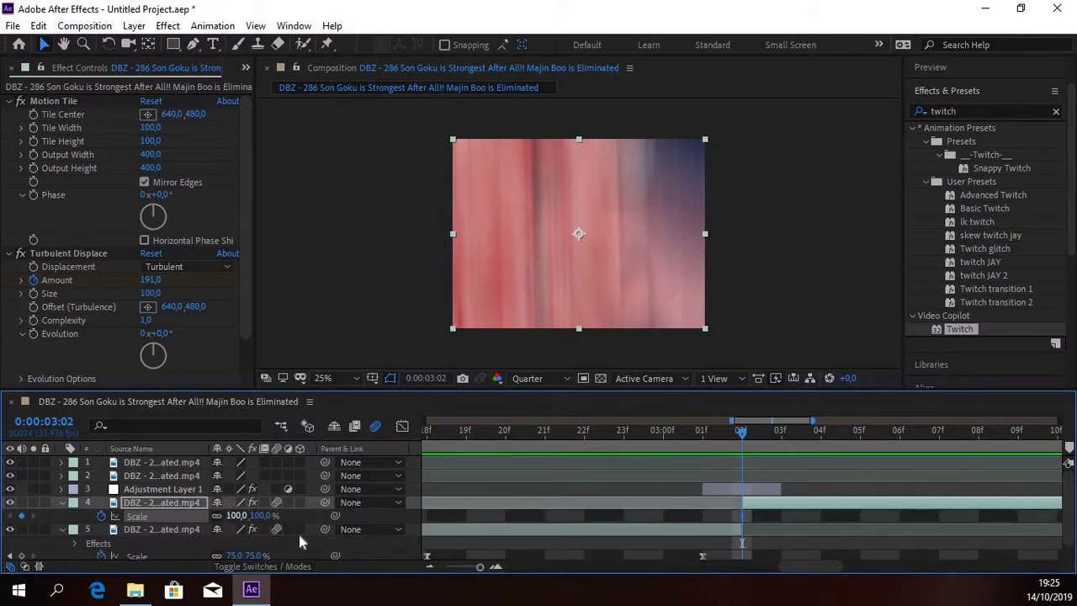
left_click(236, 515)
type("1")
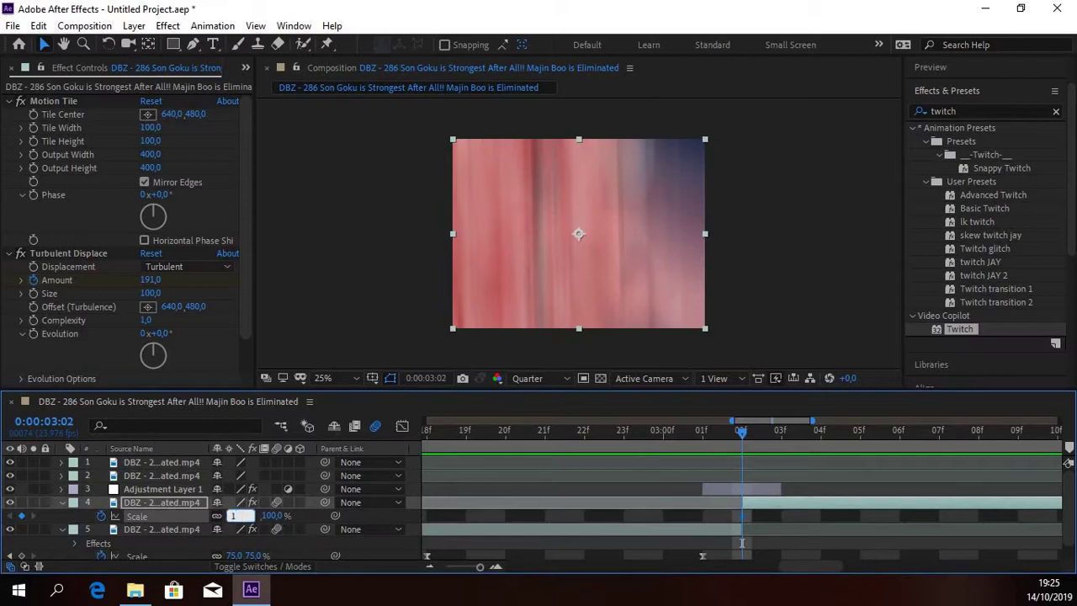
type("75")
key("Return")
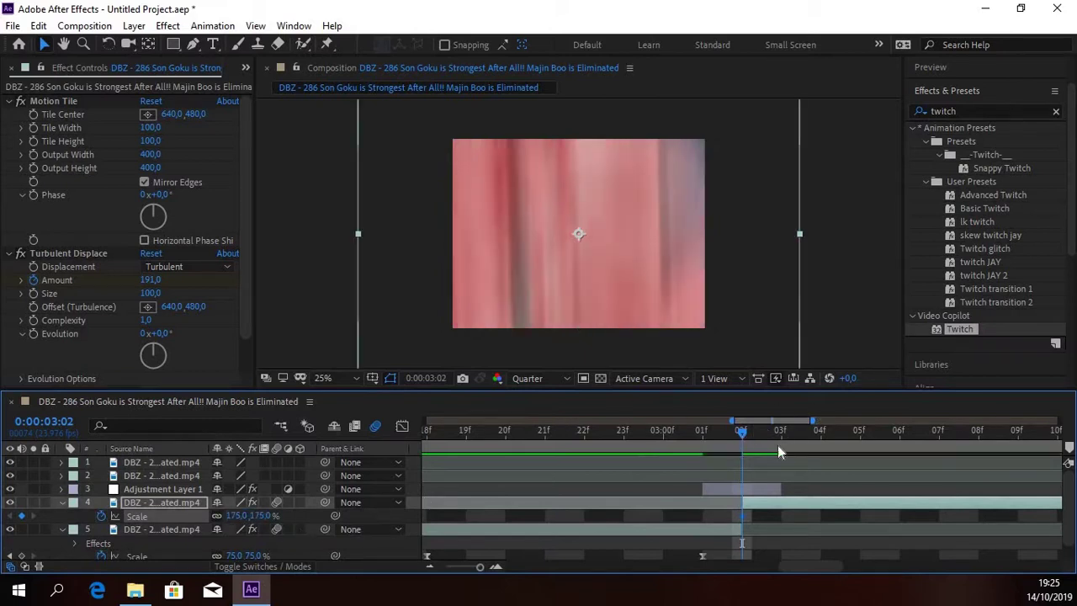
Set the layer 4 clip's Scale to 100% at 0:00:03:06 and apply Easy Ease to both Scale keyframes.
key("space")
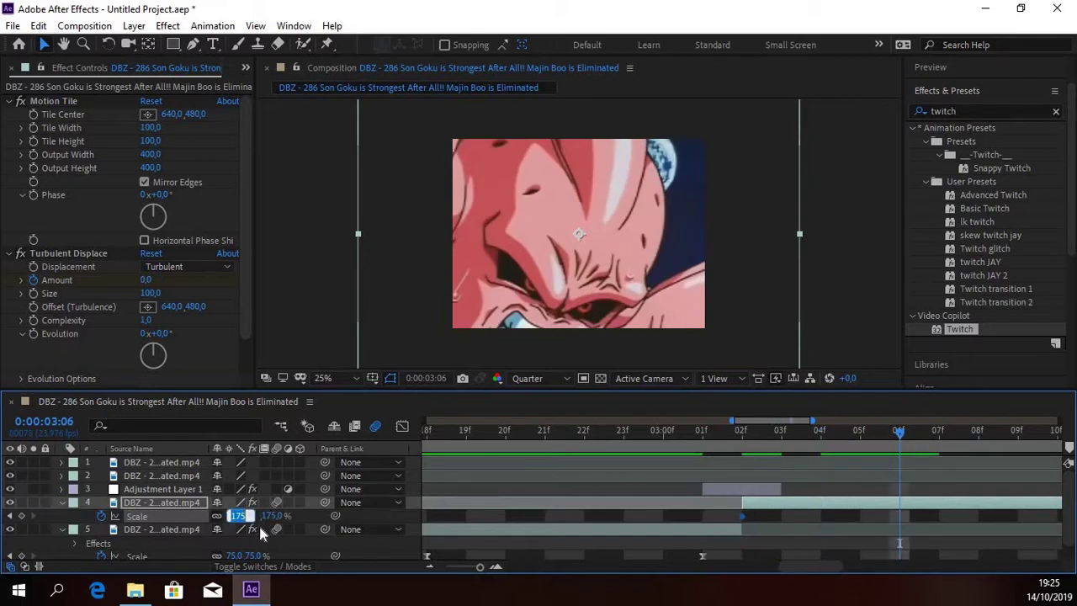
key("Return")
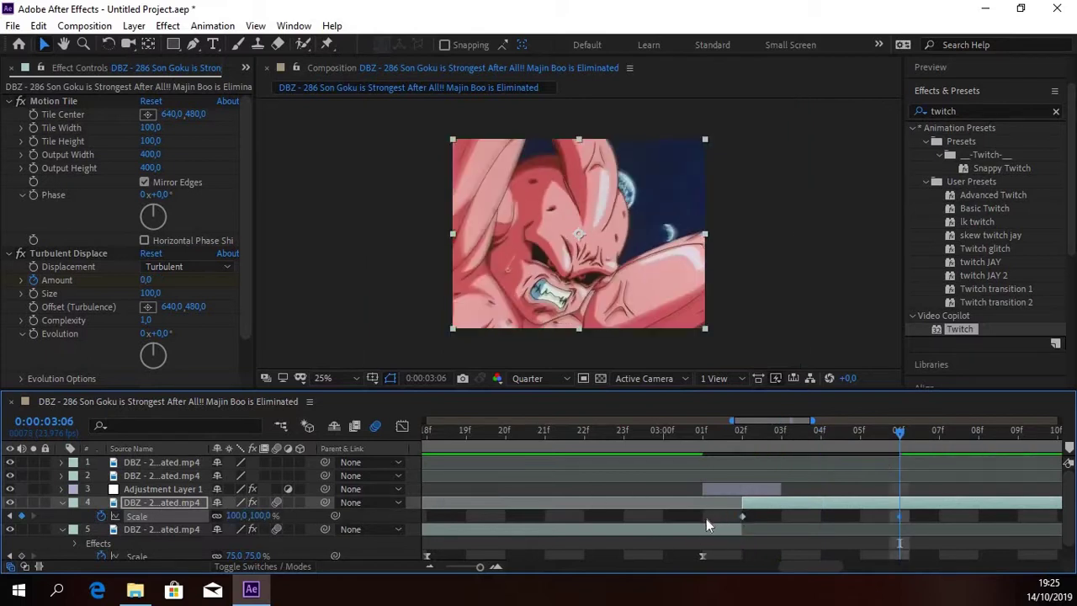
left_click_drag(924, 513, 702, 525)
key("F9")
Reshape the layer 4 clip's Scale curve in the Graph Editor so it drops steeply first and flattens towards the end.
left_click(402, 427)
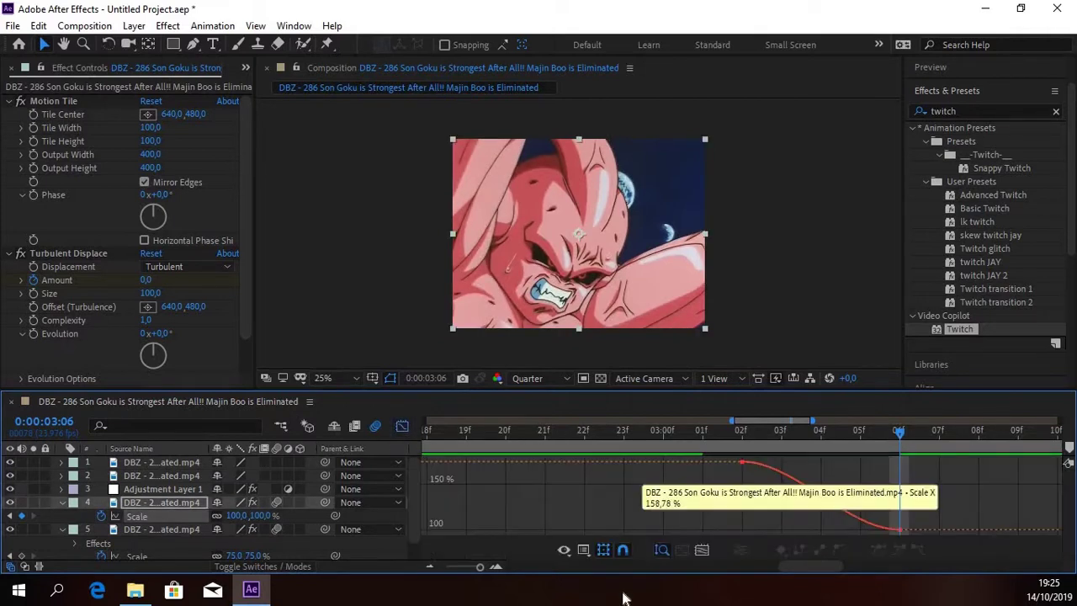
left_click(472, 576)
left_click_drag(468, 568, 476, 574)
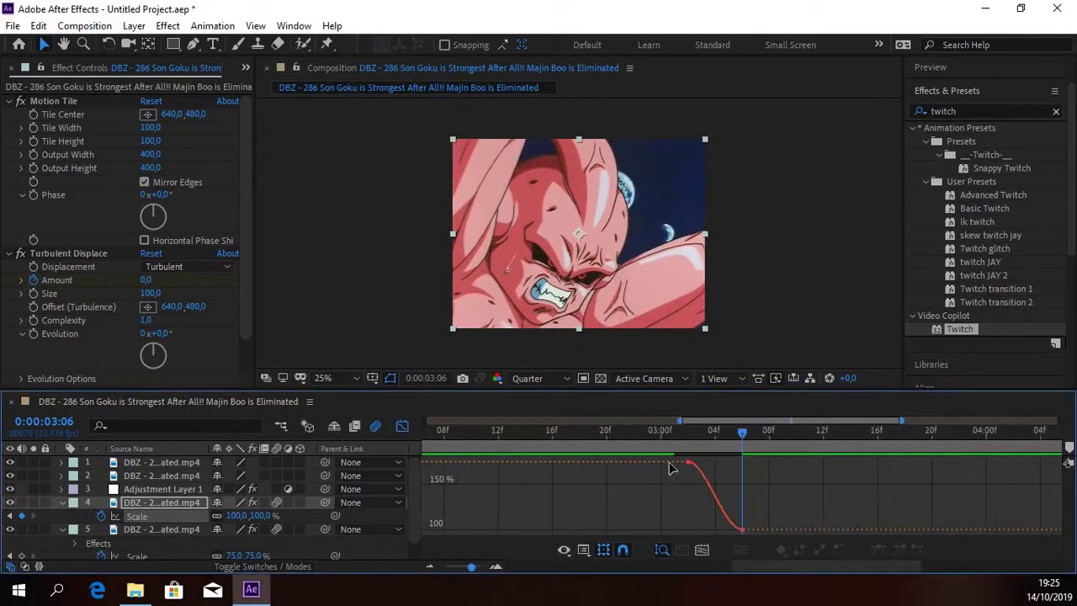
left_click(688, 462)
left_click_drag(705, 462, 702, 531)
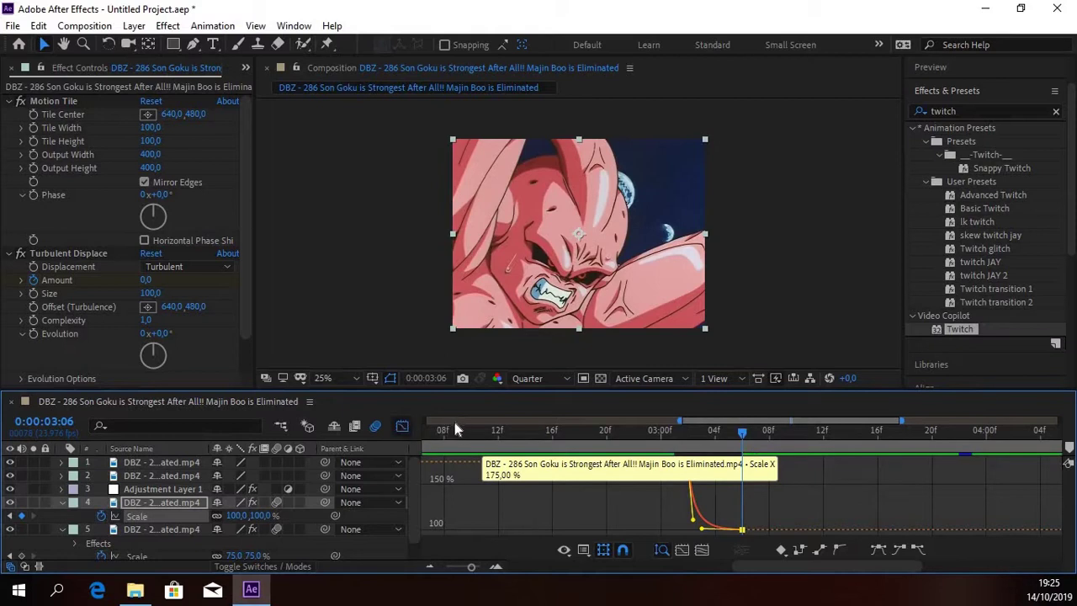
key("shift+F3")
Play back the transition to check the eased scale animation on the second clip.
key("space")
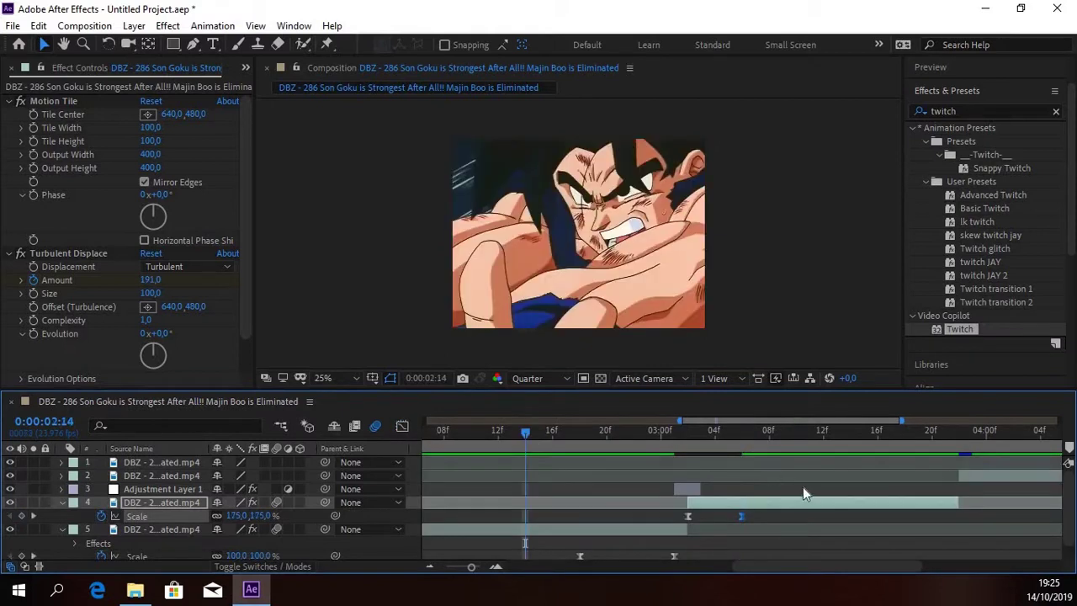
key("space")
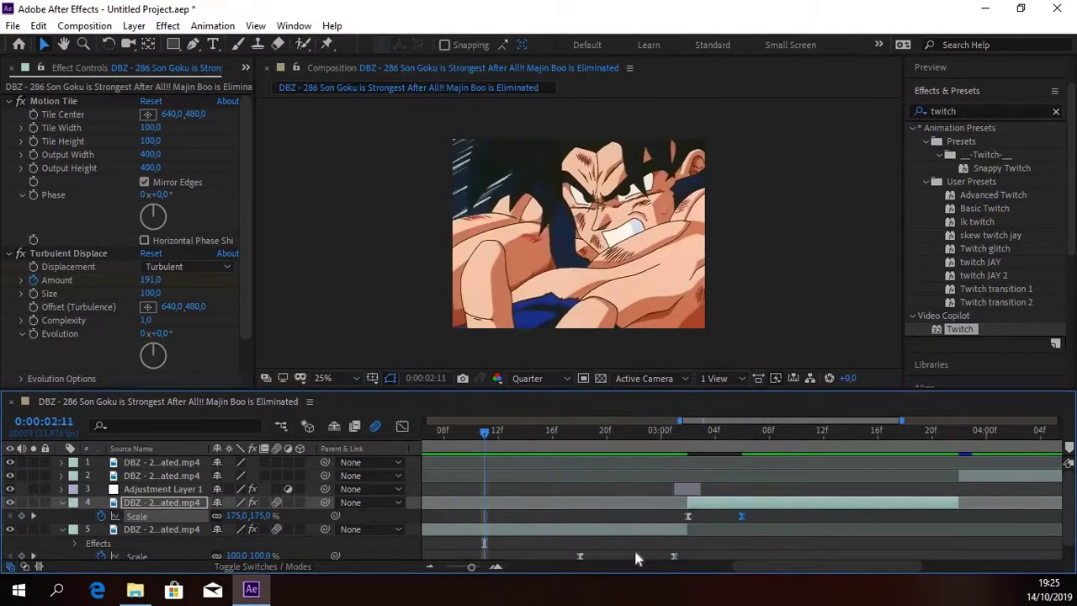
left_click(460, 562)
left_click(458, 567)
key("space")
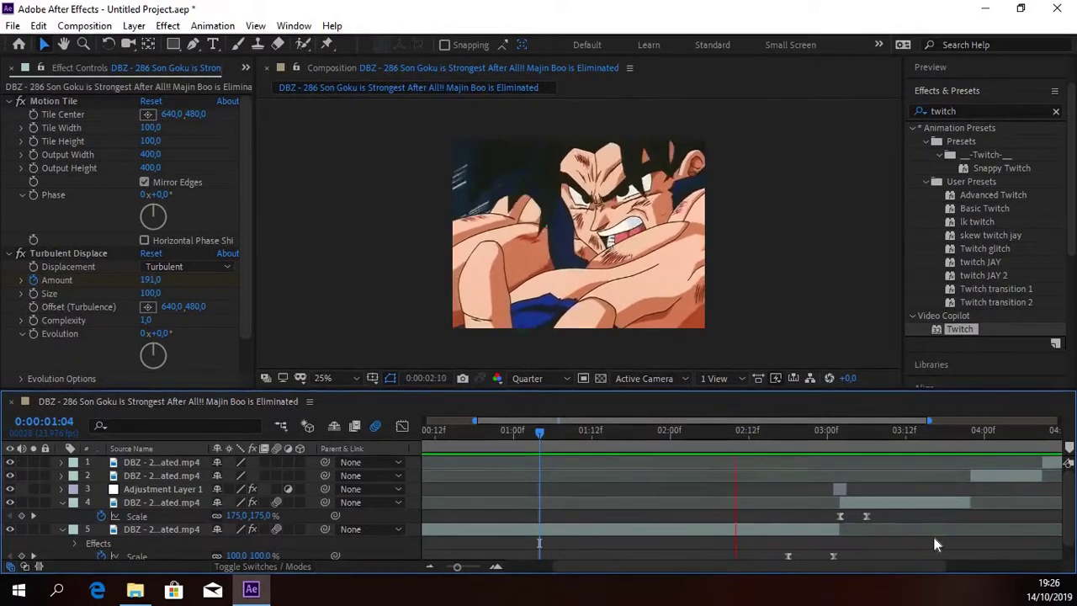
Move the layer 4 clip's ending Turbulent Displace Amount keyframe to 0:00:03:10 and apply Easy Ease to both Amount keyframes.
left_click(873, 432)
left_click_drag(833, 441, 839, 439)
left_click(875, 504)
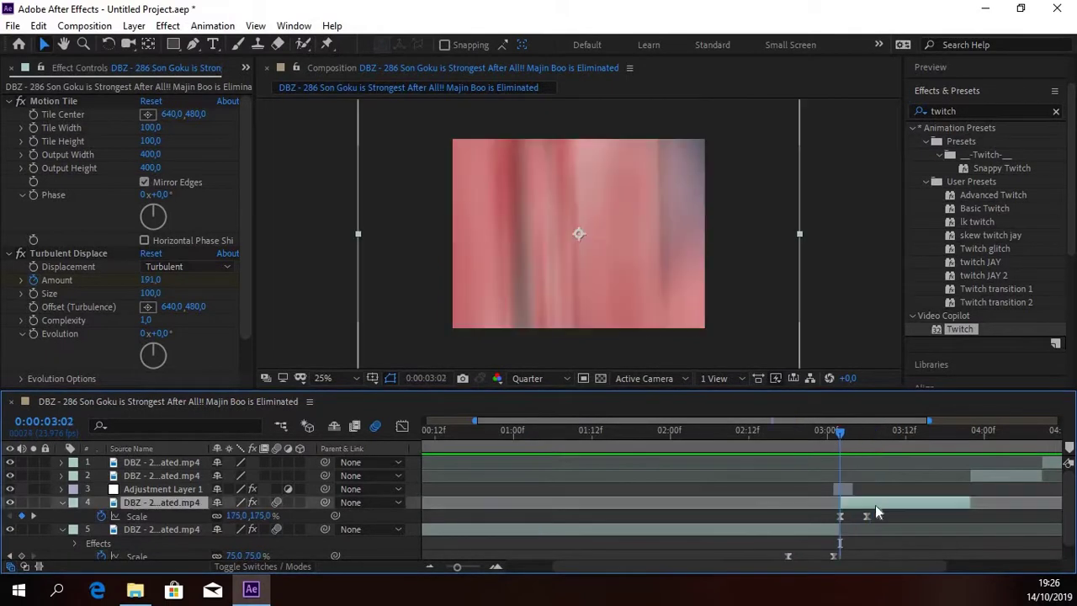
key("u")
left_click_drag(866, 529, 853, 529)
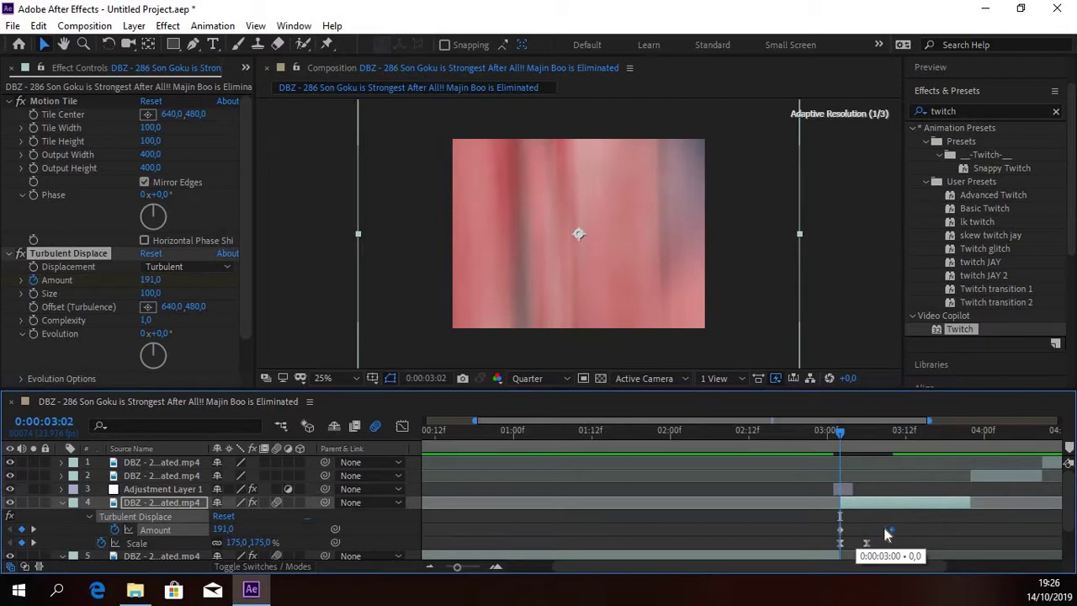
left_click_drag(853, 529, 830, 521)
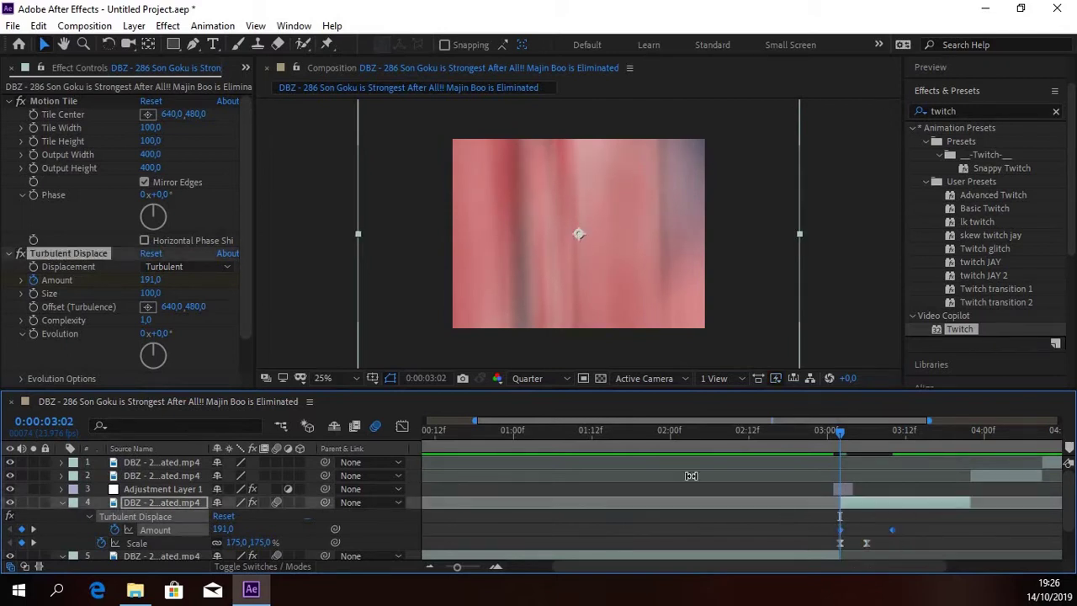
key("F9")
Reshape the Turbulent Displace Amount curve in the Graph Editor so it falls quickly at the start and eases out.
key("shift+F3")
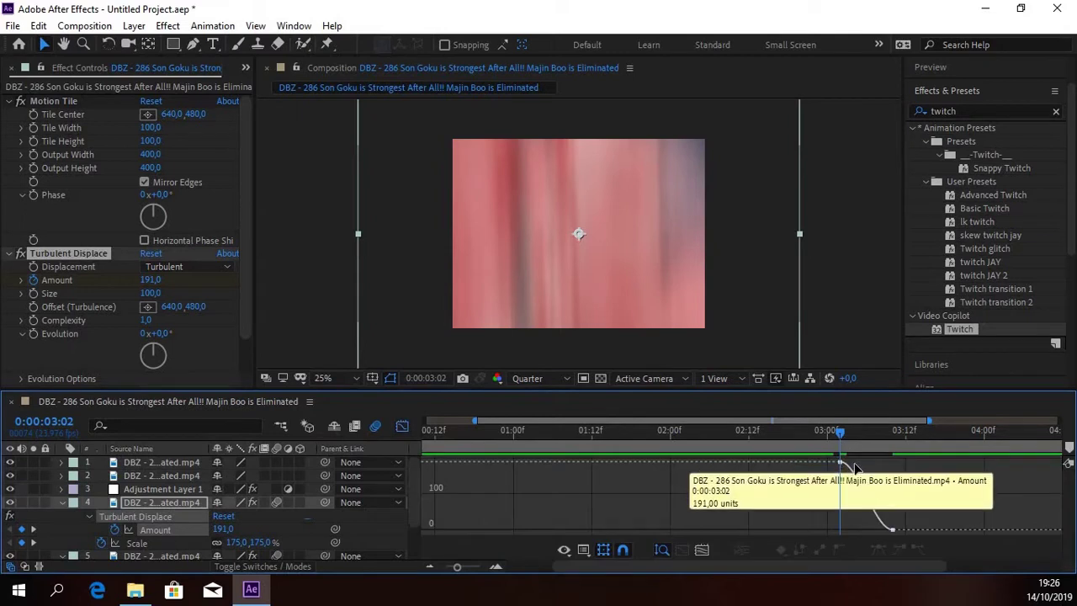
left_click(840, 462)
left_click_drag(858, 462, 844, 502)
left_click_drag(874, 531, 853, 531)
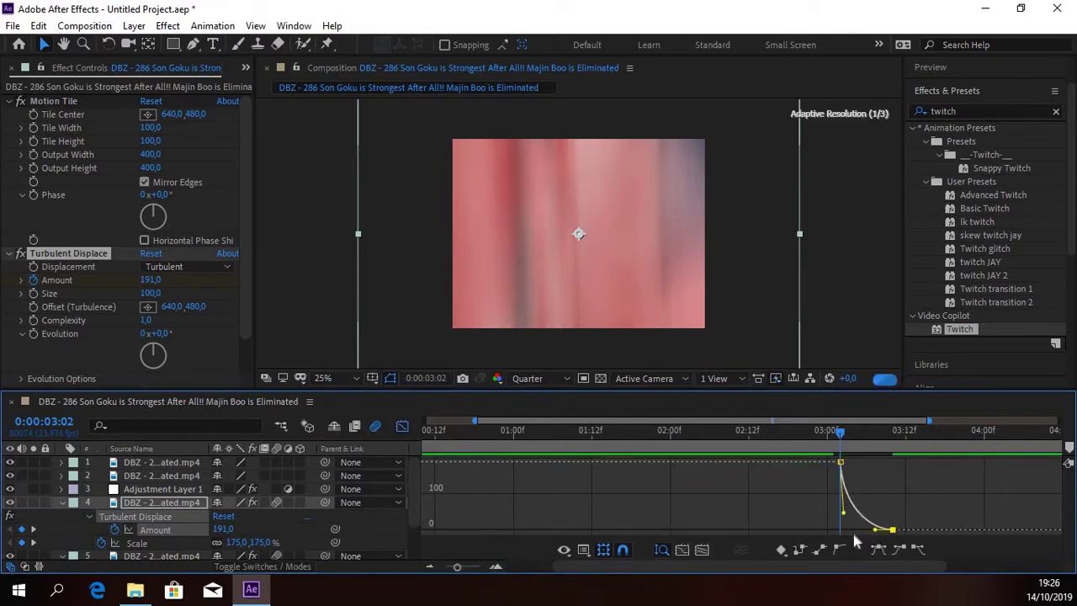
left_click(404, 424)
Preview the transition with the adjusted Turbulent Displace easing, including playback from the start of the composition.
left_click(786, 469)
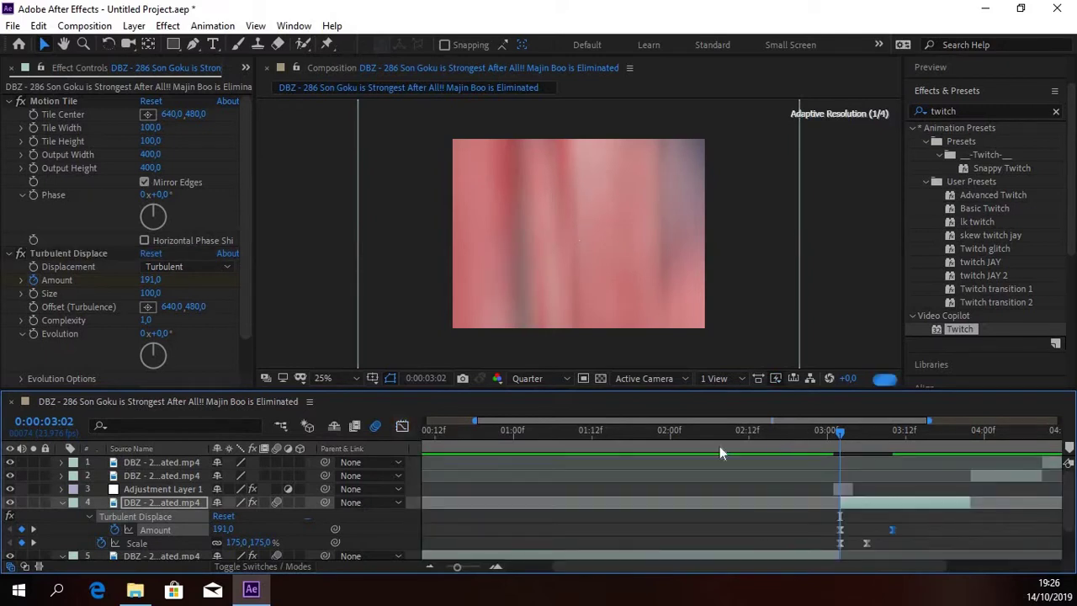
left_click_drag(783, 435, 907, 440)
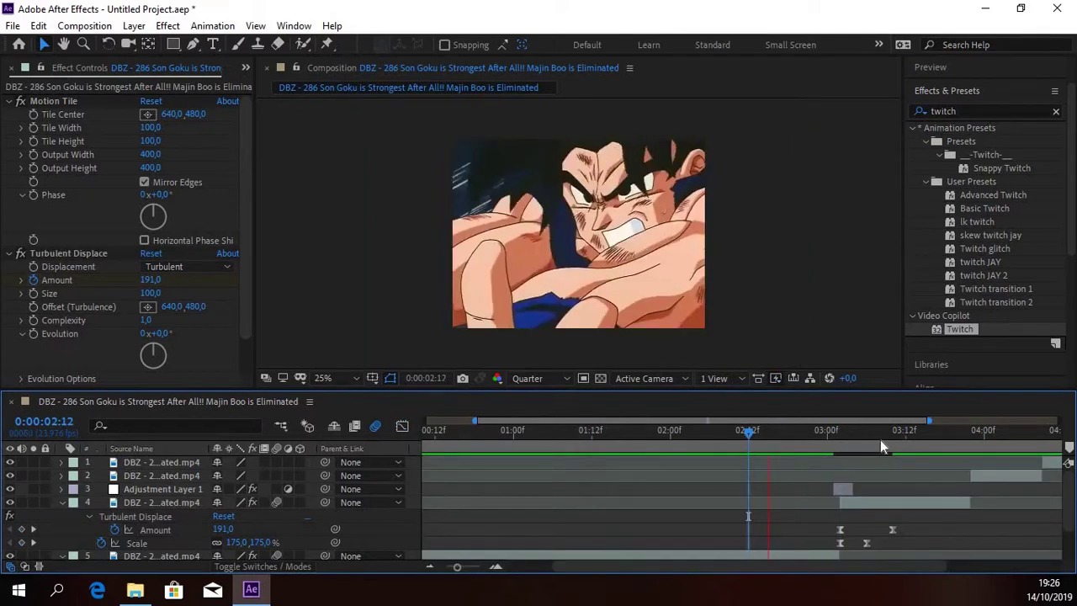
key("space")
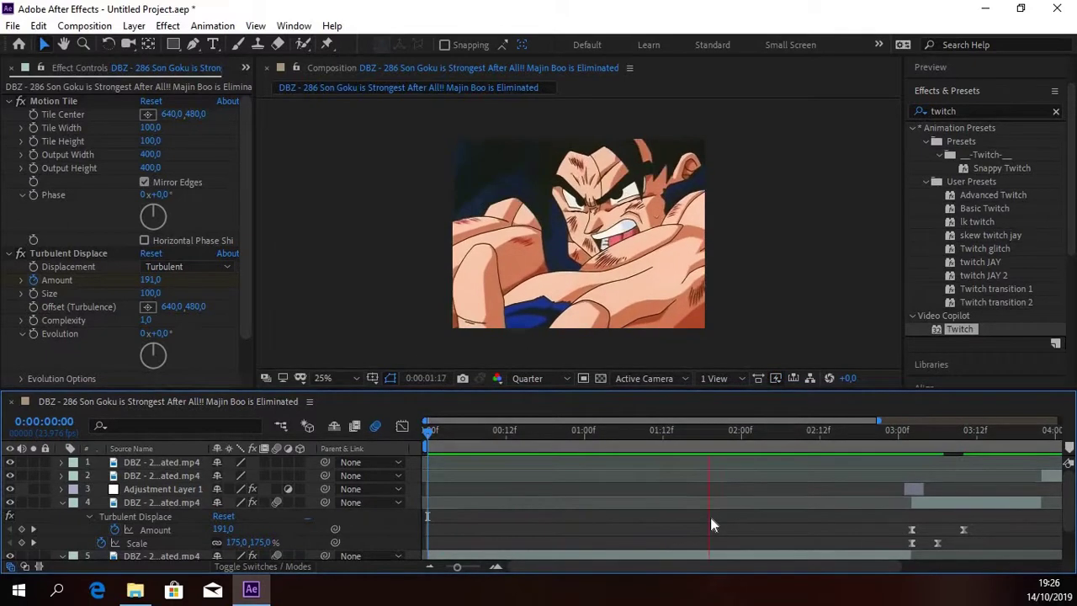
left_click(963, 433)
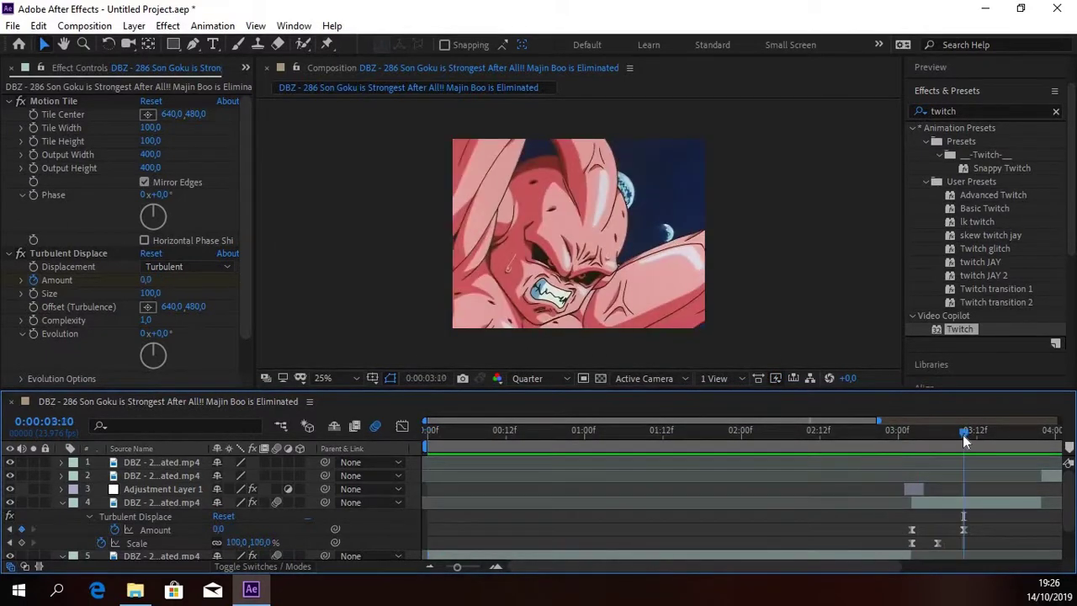
key("space")
key("space")
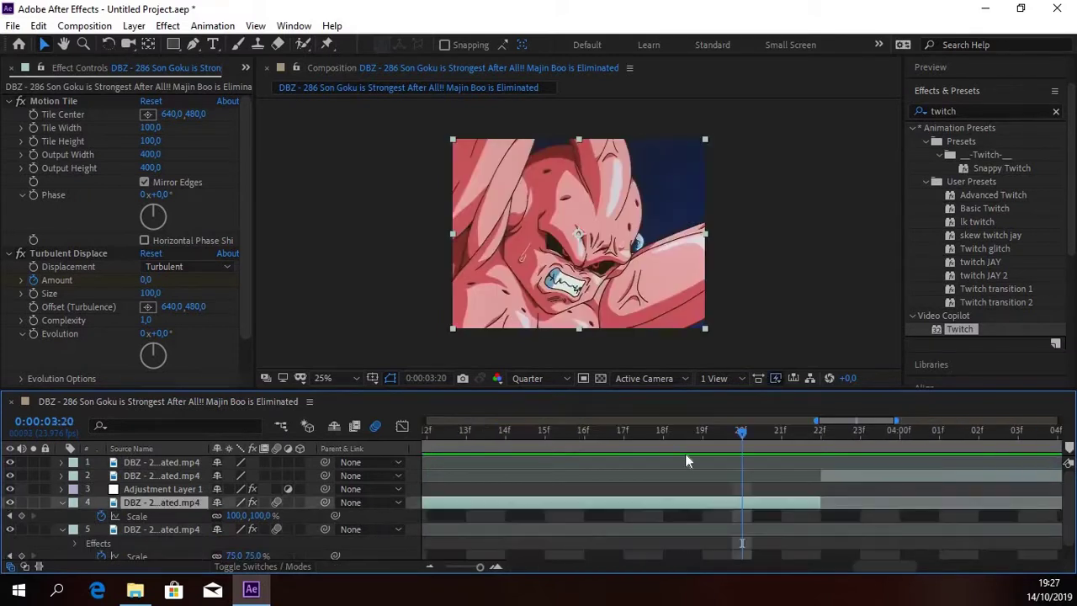
Keyframe the layer 4 clip's Scale at 100% on 0:00:03:20 and at 120% on 0:00:03:22, where the clip ends.
key("Page_Up")
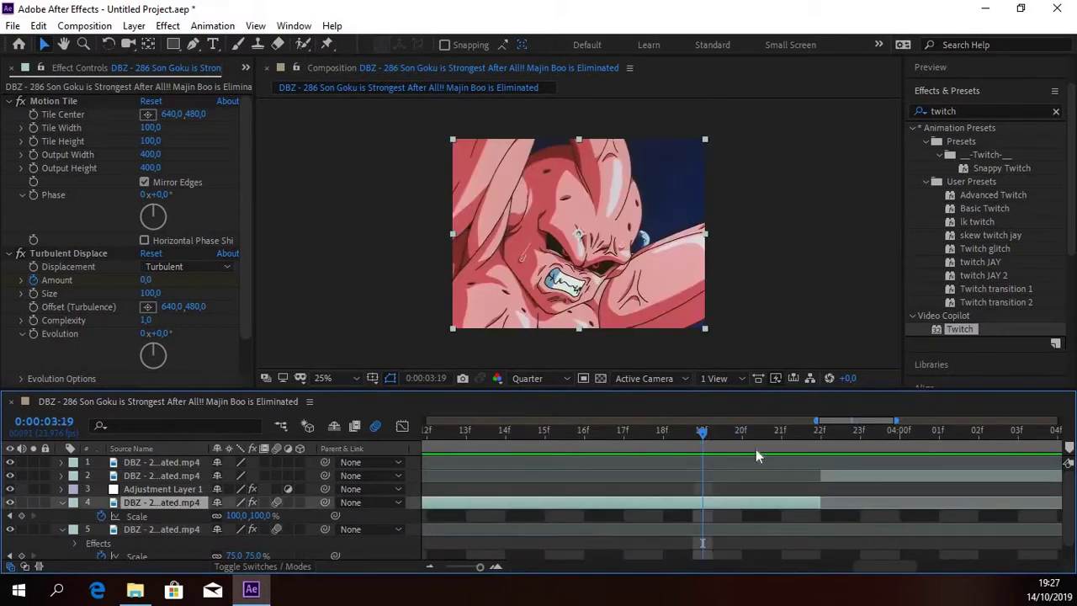
key("Page_Down")
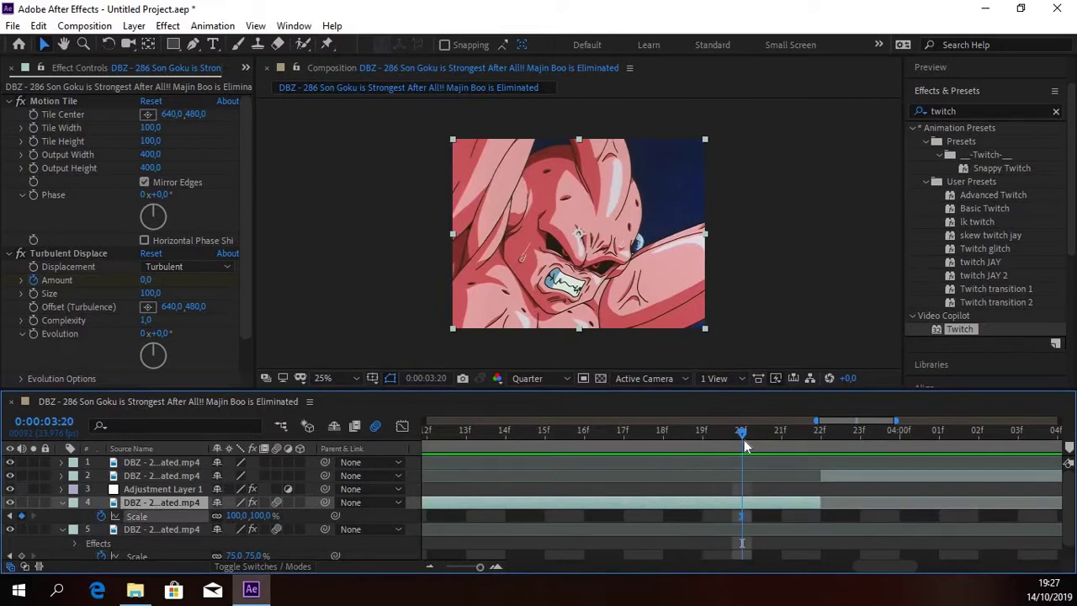
key("Page_Down")
key("Page_Down")
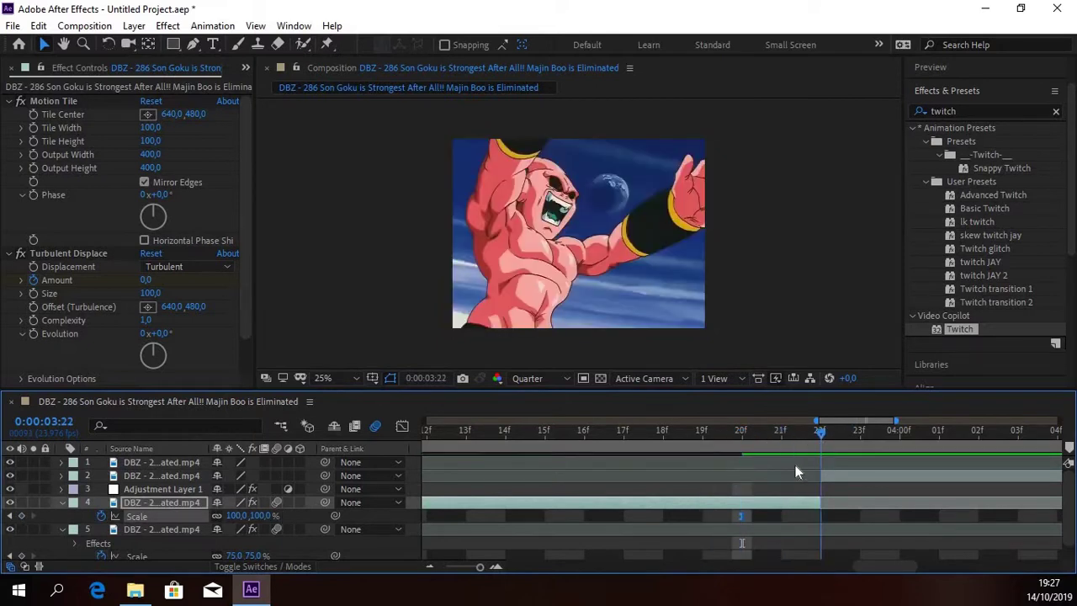
key("Page_Up")
left_click_drag(258, 516, 262, 516)
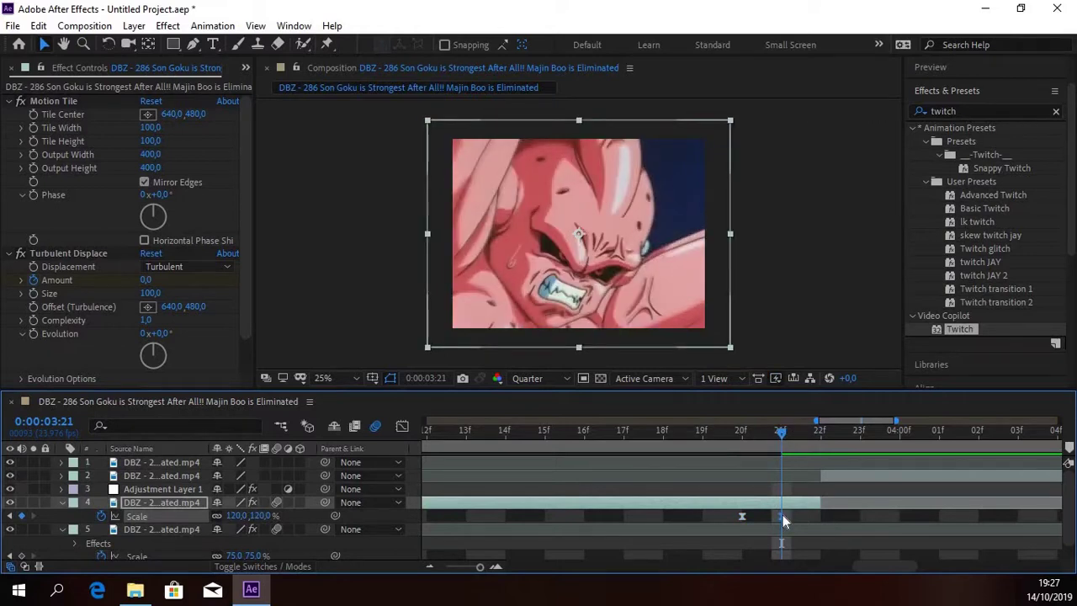
left_click_drag(781, 516, 811, 523)
Reshape the layer 4 clip's ending Scale curve in the Graph Editor so it starts flat and rises steeply into the last keyframe.
left_click(403, 428)
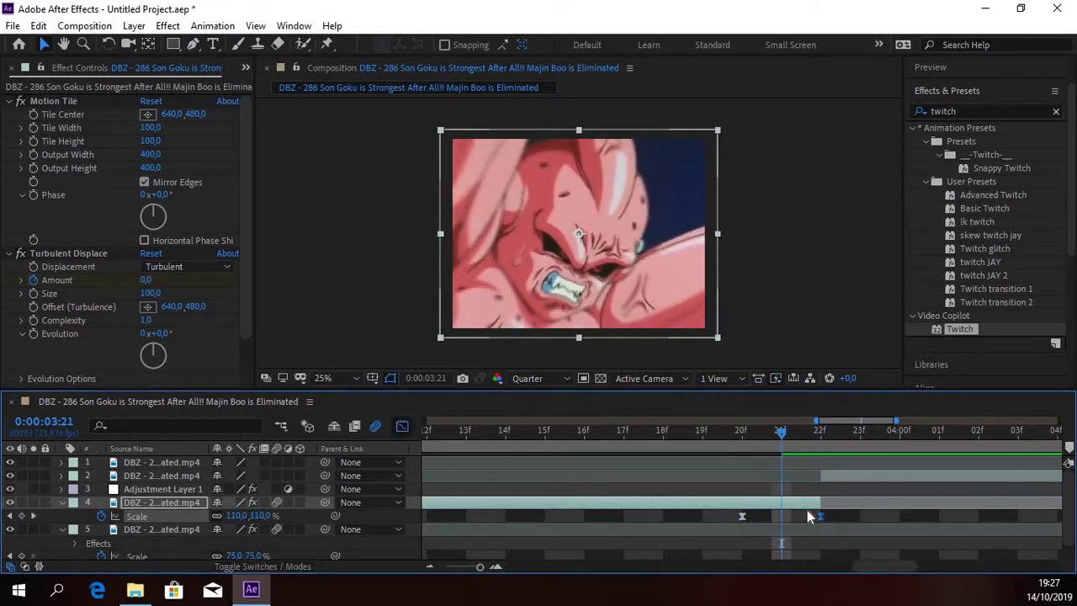
left_click_drag(808, 461, 799, 530)
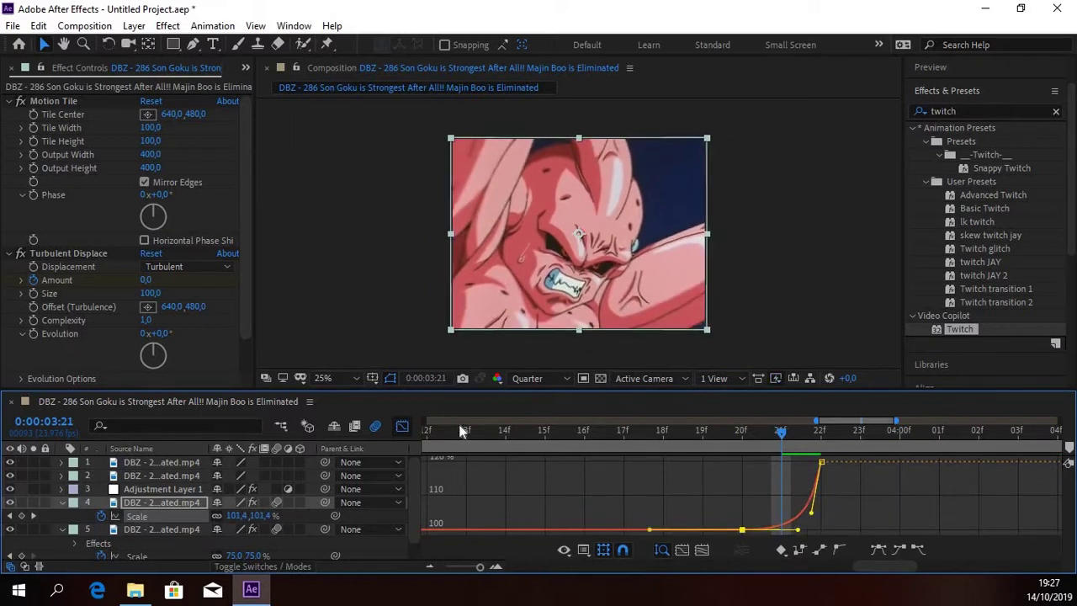
key("shift+F3")
Enable motion blur on the layer 2 clip and keyframe its Scale from 100% at 0:00:03:22 to 130% at 0:00:04:01.
key("Page_Down")
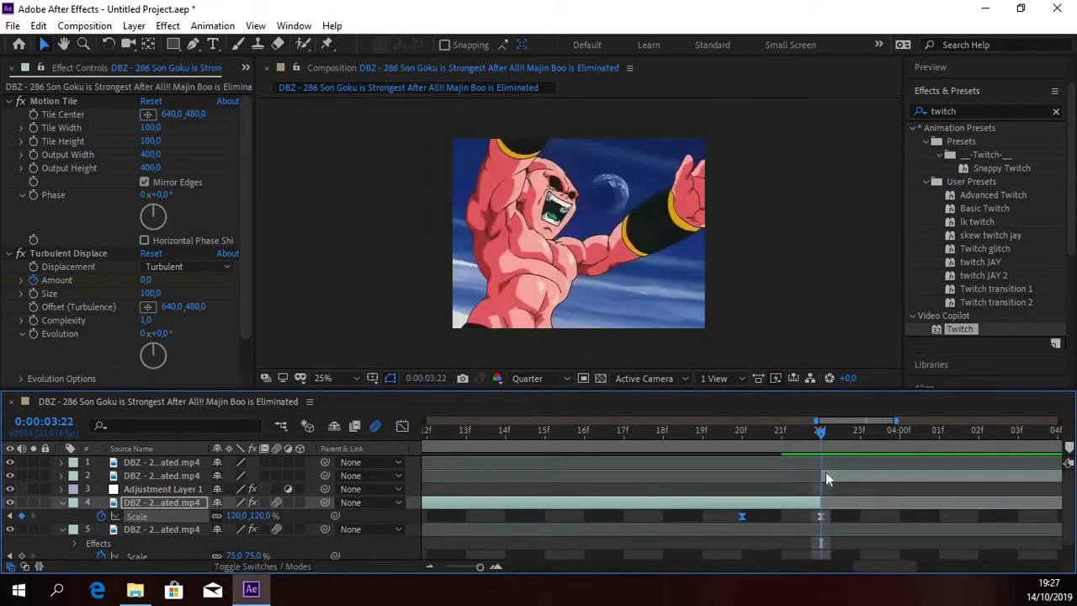
left_click(826, 474)
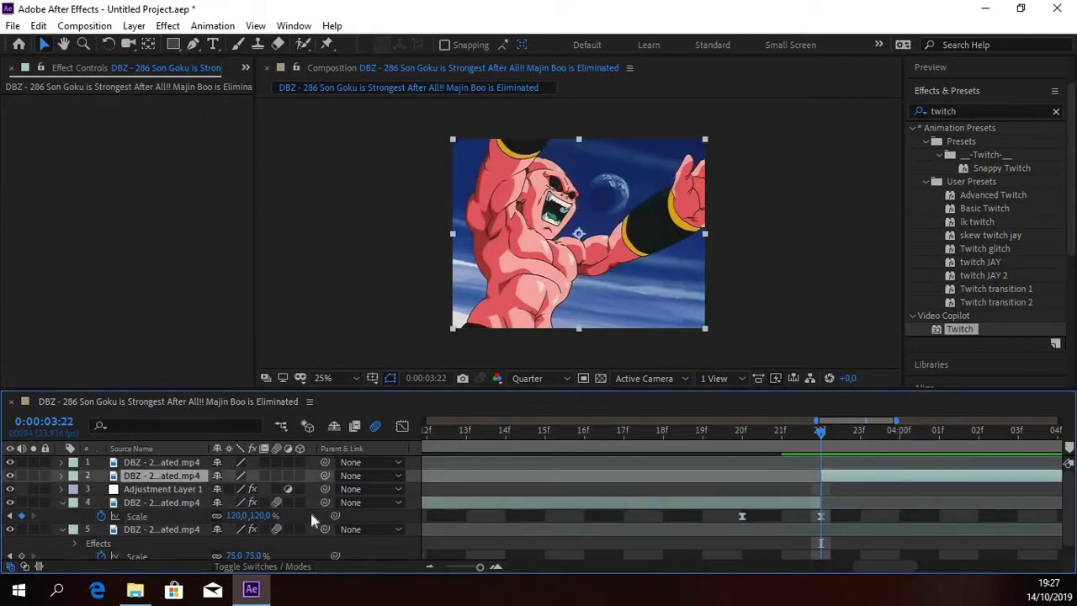
key("s")
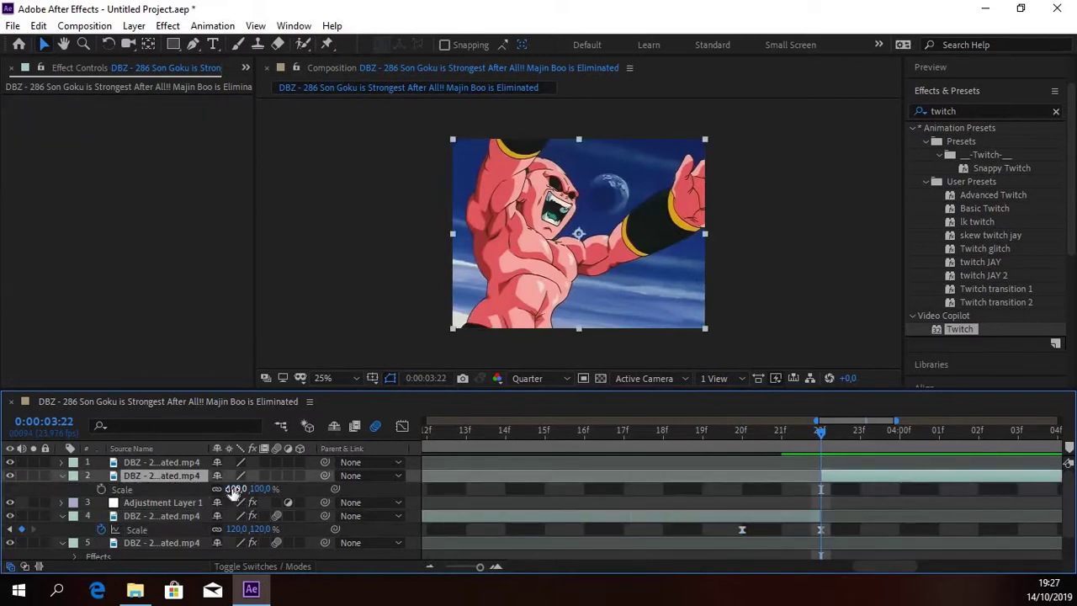
left_click(276, 475)
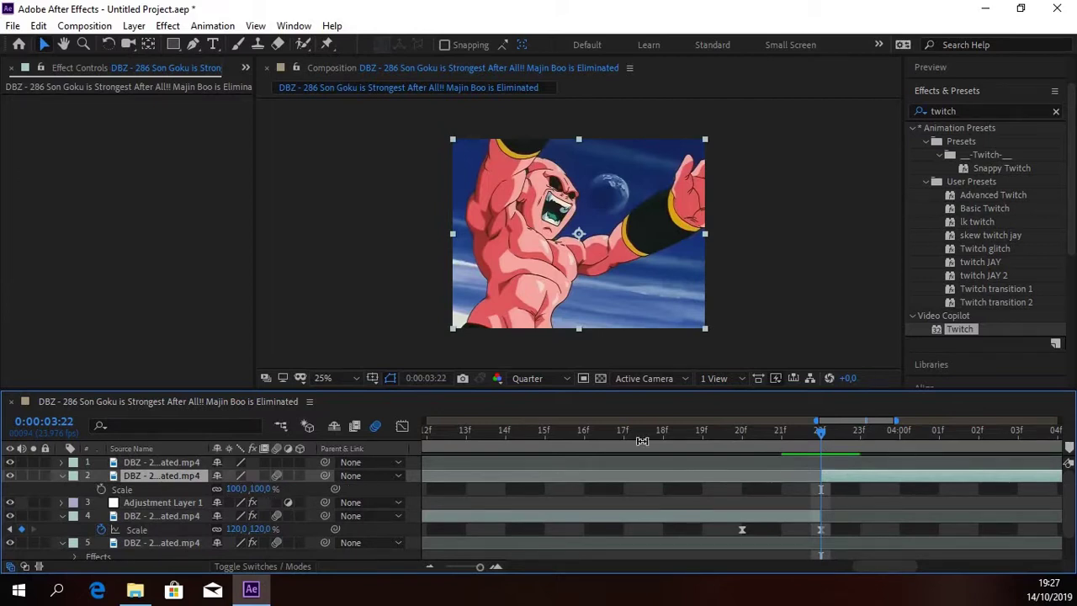
key("alt+shift+s")
left_click_drag(897, 455, 934, 460)
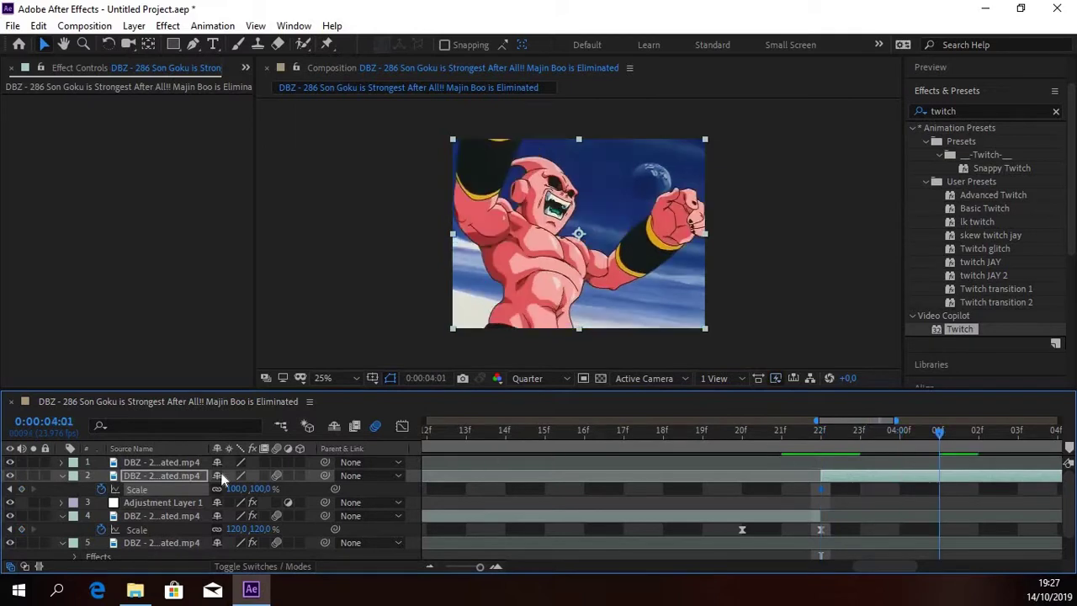
left_click(236, 489)
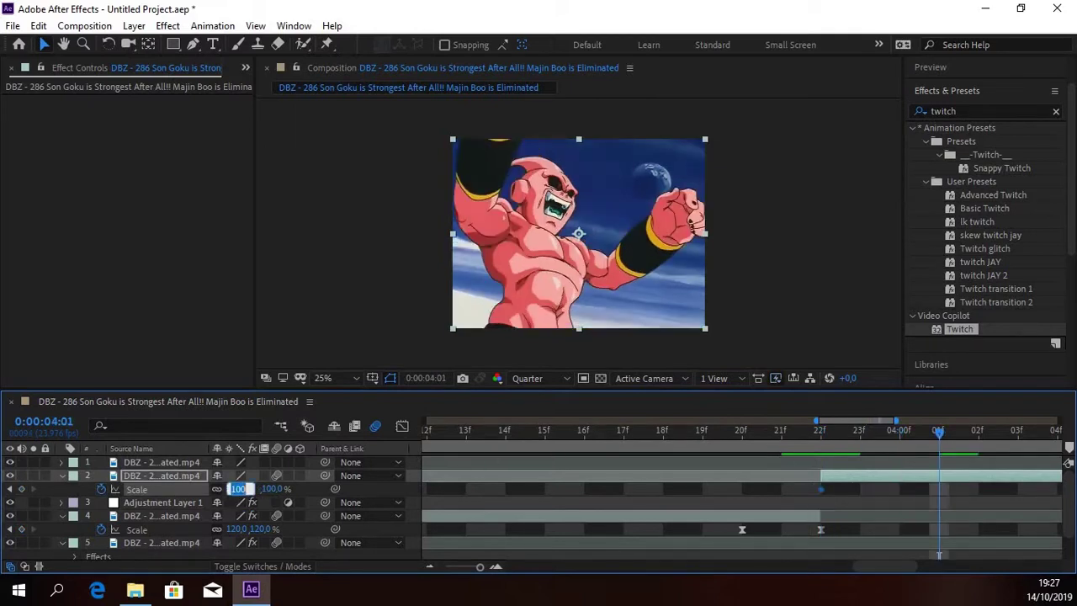
type("130")
key("Return")
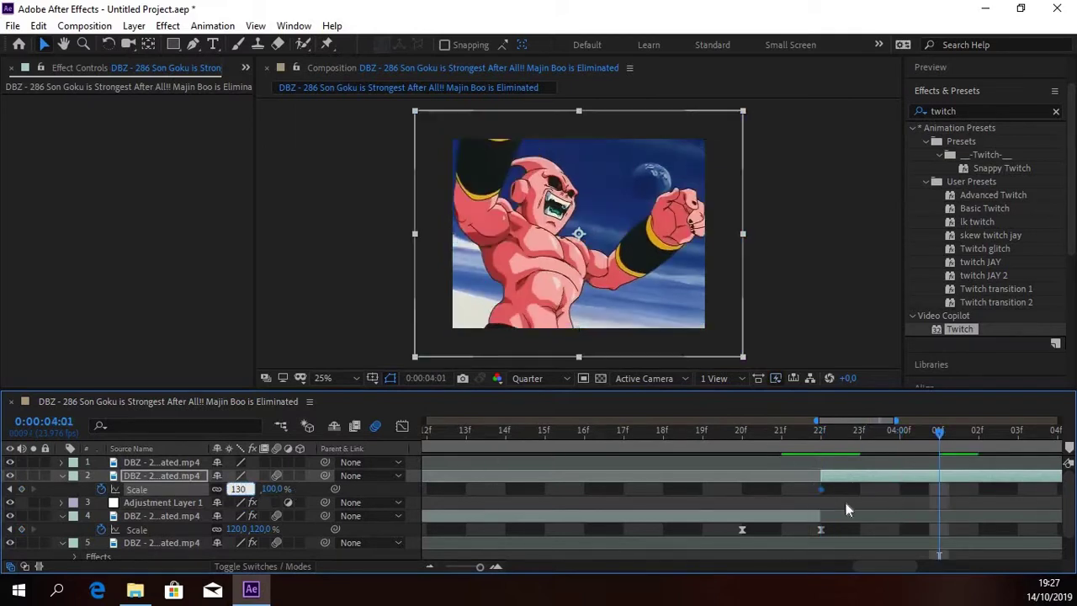
Apply Easy Ease to the layer 2 clip's Scale keyframes and reshape the curve to rise quickly at first and ease out.
left_click_drag(813, 490, 997, 493)
left_click(403, 427)
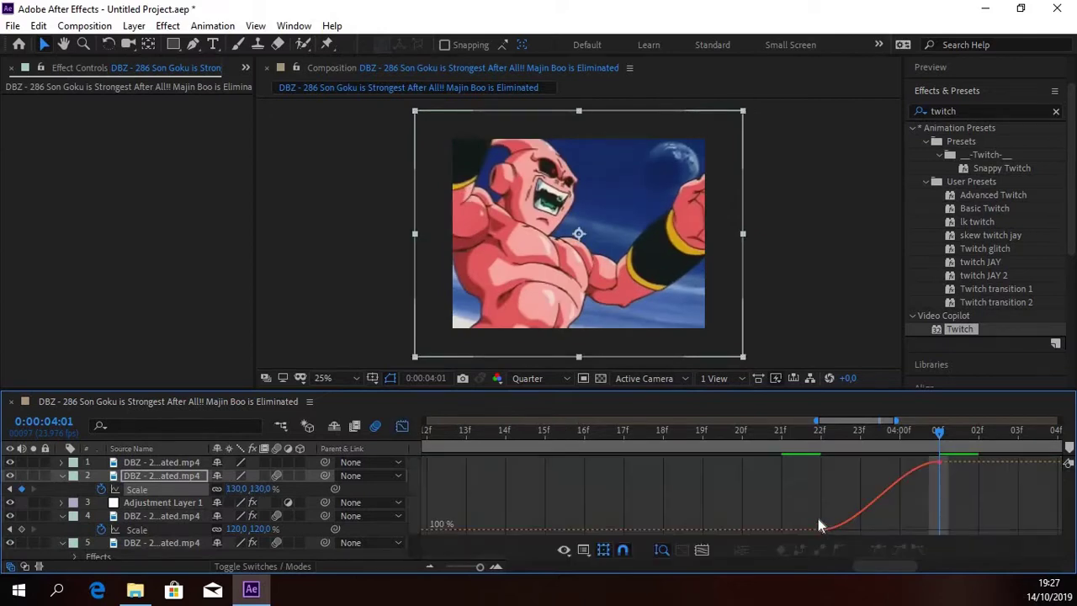
left_click(826, 529)
left_click_drag(857, 529, 797, 483)
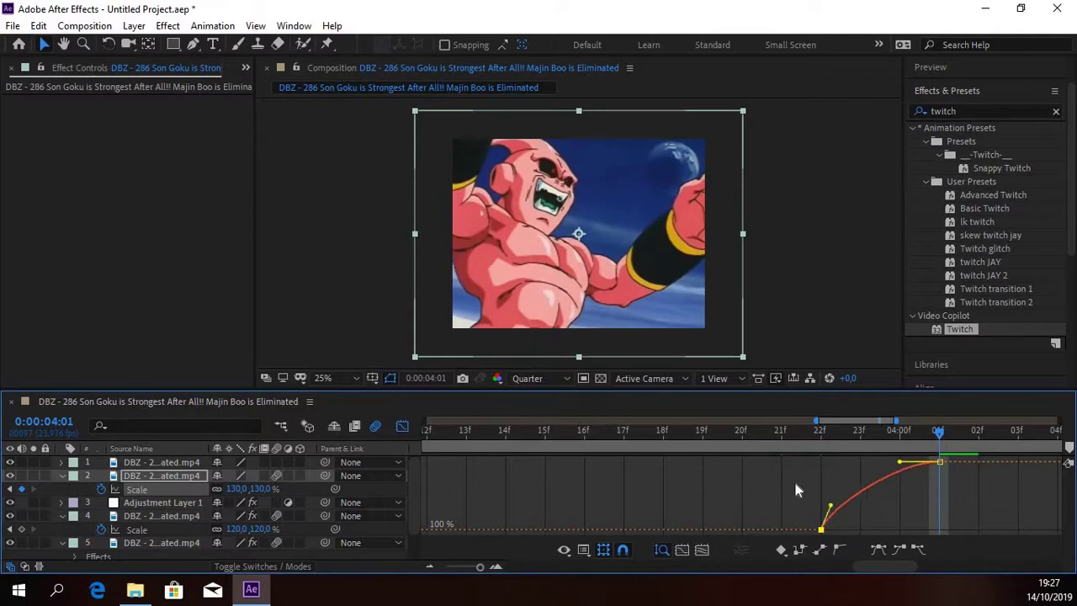
left_click_drag(902, 465, 849, 463)
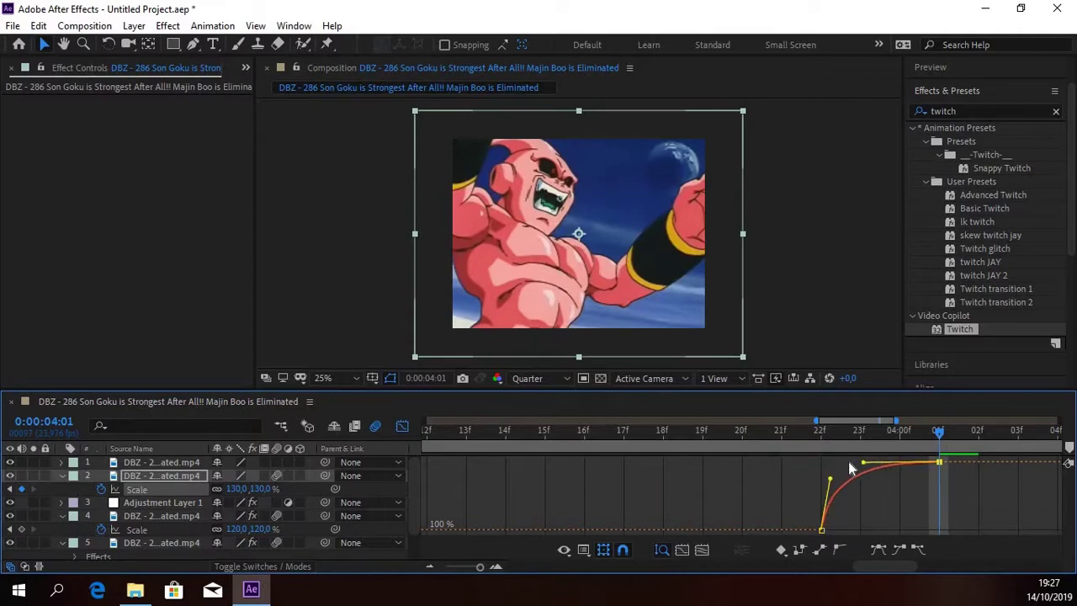
left_click(402, 426)
Preview the second transition from 0:00:03:16 to check the new scale animation.
left_click(589, 436)
key("space")
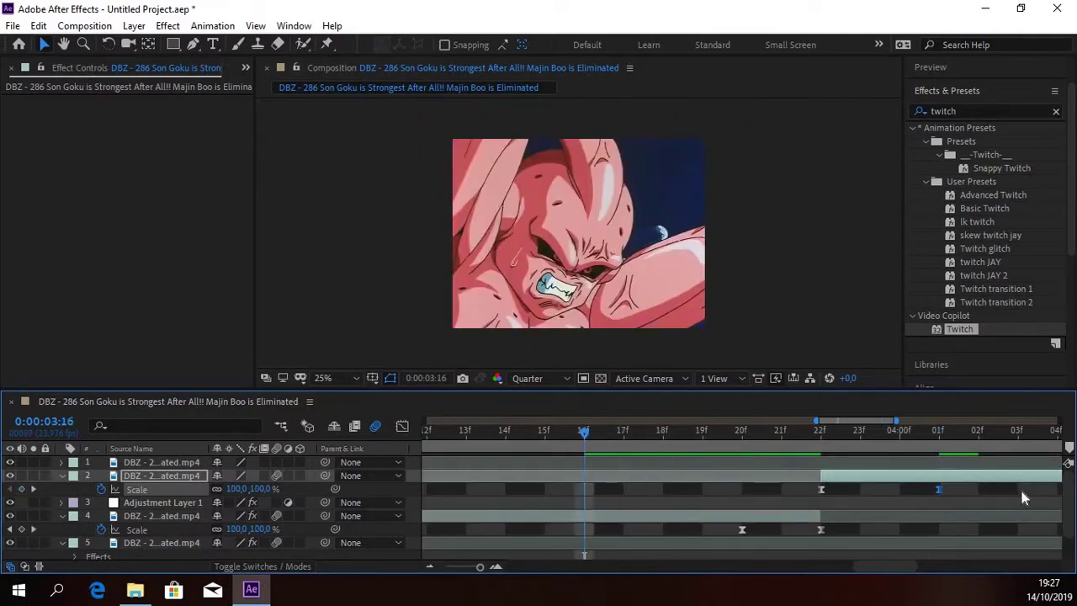
key("space")
Duplicate the Twitch adjustment layer, place the copy directly above the layer 2 clip and move it over the cut, starting at 0:00:03:21.
left_click_drag(473, 569, 463, 569)
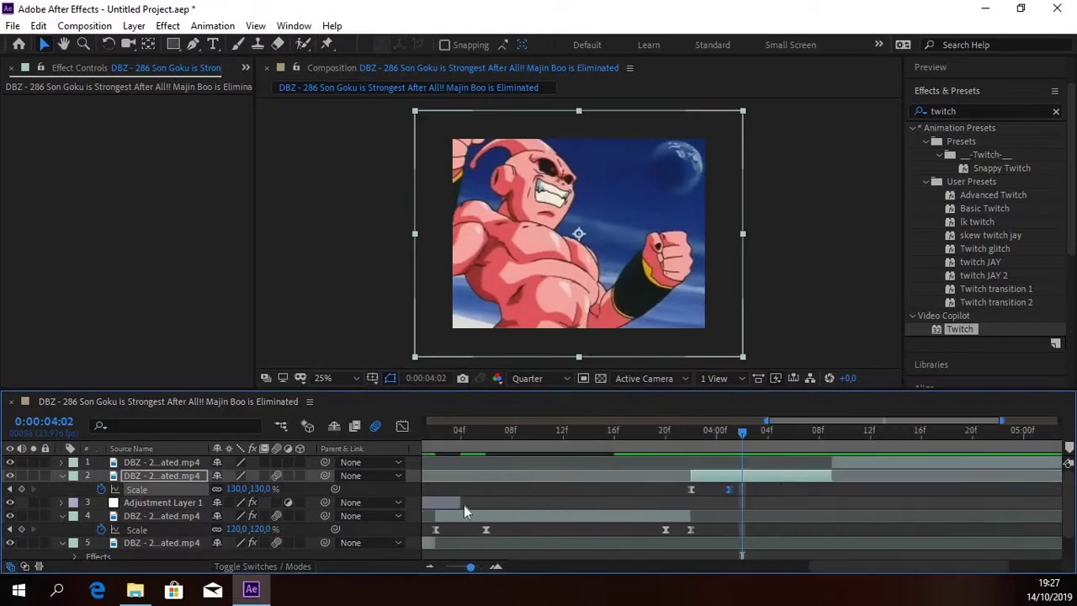
left_click(473, 500)
key("ctrl+d")
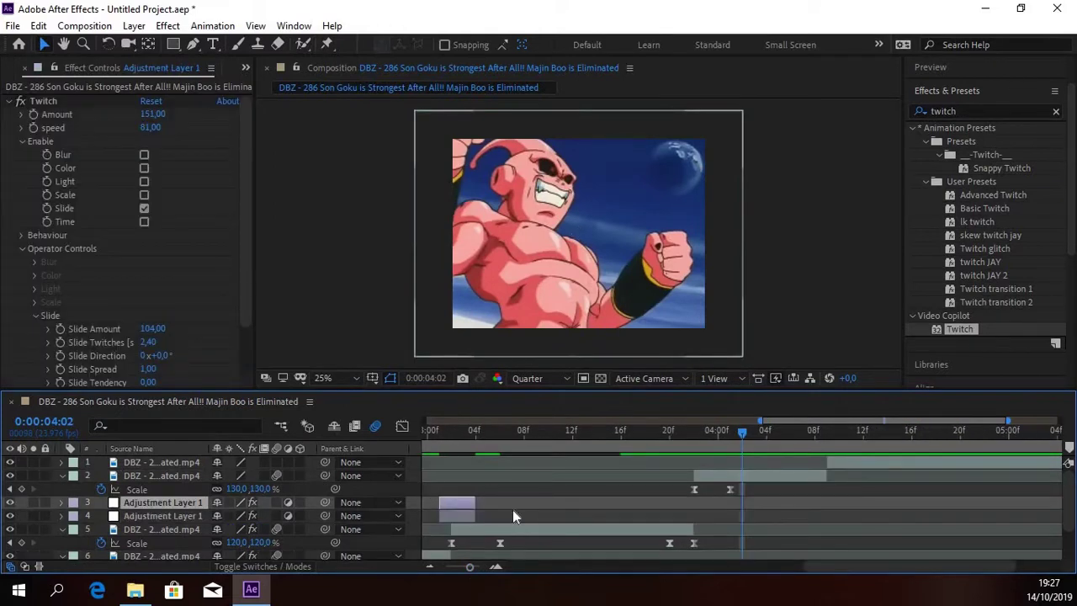
left_click_drag(196, 476, 195, 468)
left_click_drag(612, 478, 695, 488)
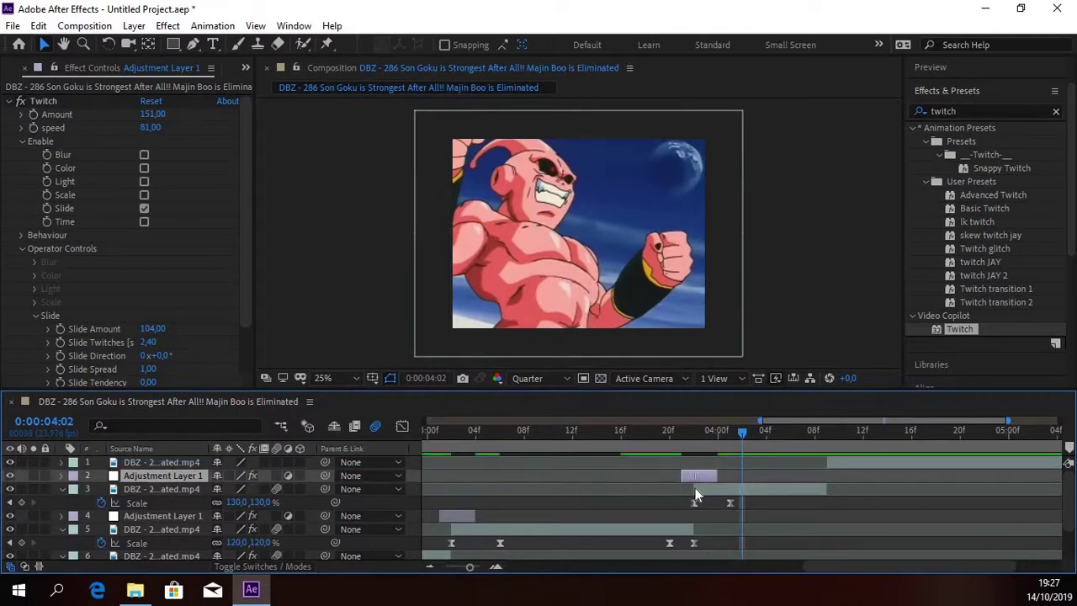
Play back the second transition from 0:00:03:17 to check the duplicated Twitch layer.
left_click(731, 444)
left_click(660, 442)
key("Page_Up")
key("Page_Up")
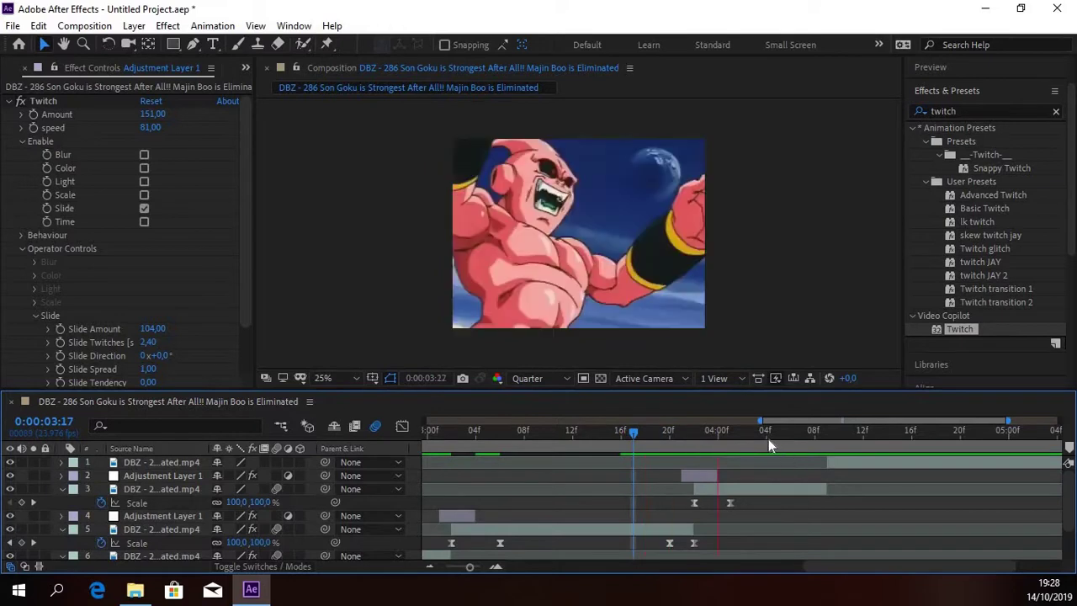
key("space")
Trim the duplicated Twitch layer's end to 0:00:03:23 and set its Slide Spread to 0 and Slide Direction to 90°.
left_click(690, 448)
left_click_drag(723, 477, 705, 476)
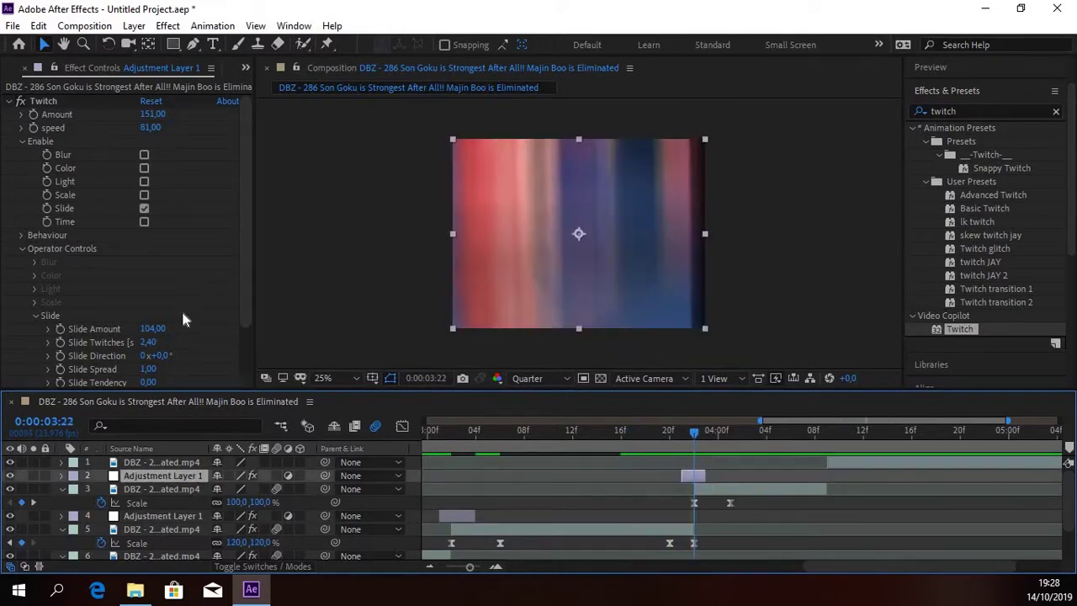
scroll(183, 318, "down", 3)
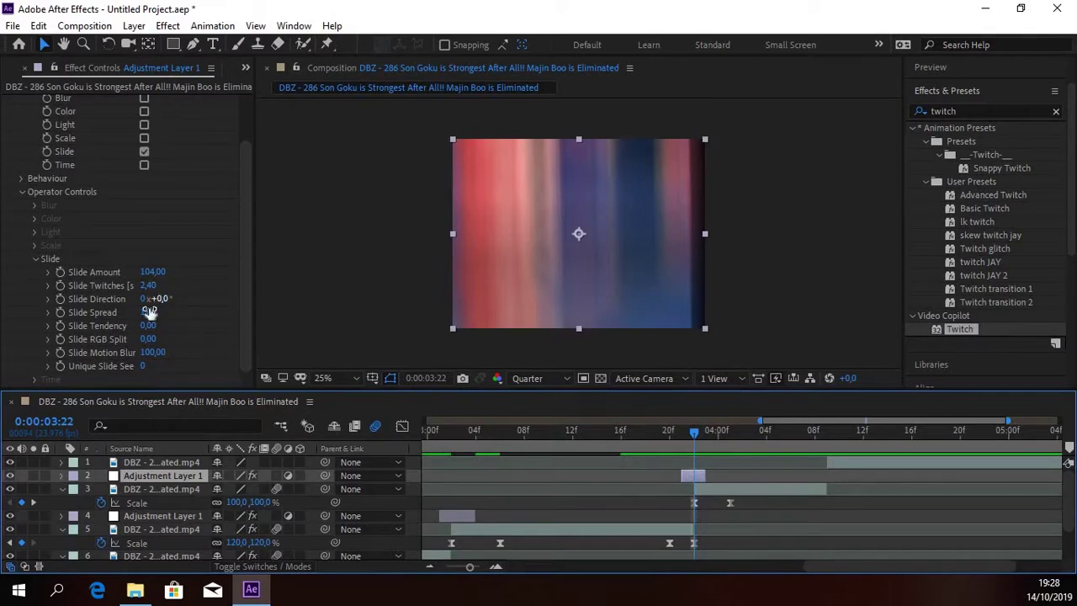
mouse_move(149, 312)
left_mouse_down()
mouse_move(80, 311)
mouse_move(150, 308)
mouse_move(163, 296)
left_mouse_up()
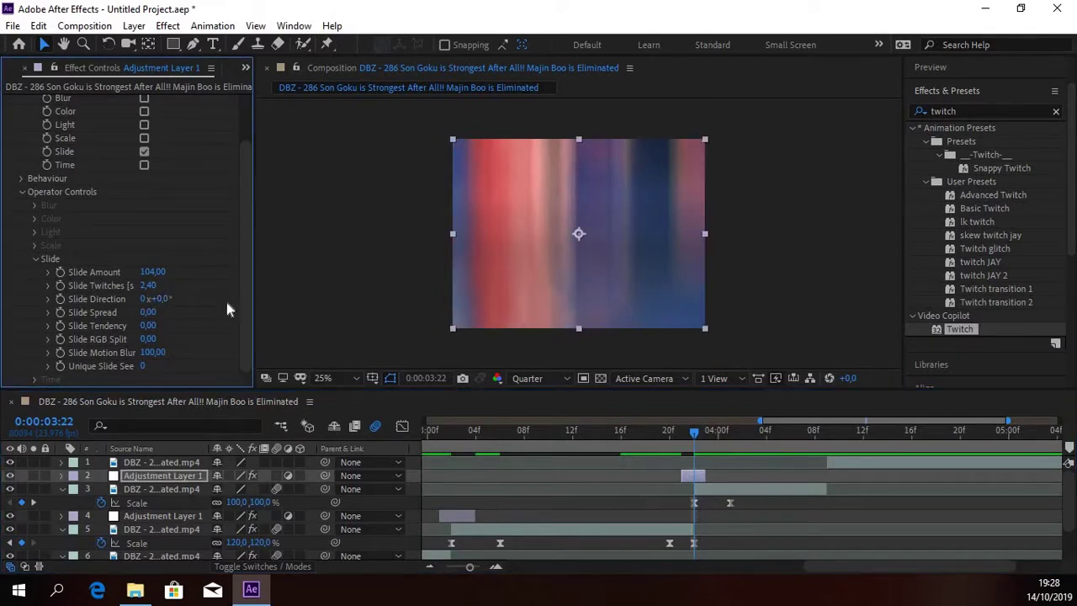
key("shift+Tab")
type("90")
key("Return")
Preview both transitions from 0:00:01:00 with the whole composition in view, then replay the last section.
left_click(456, 567)
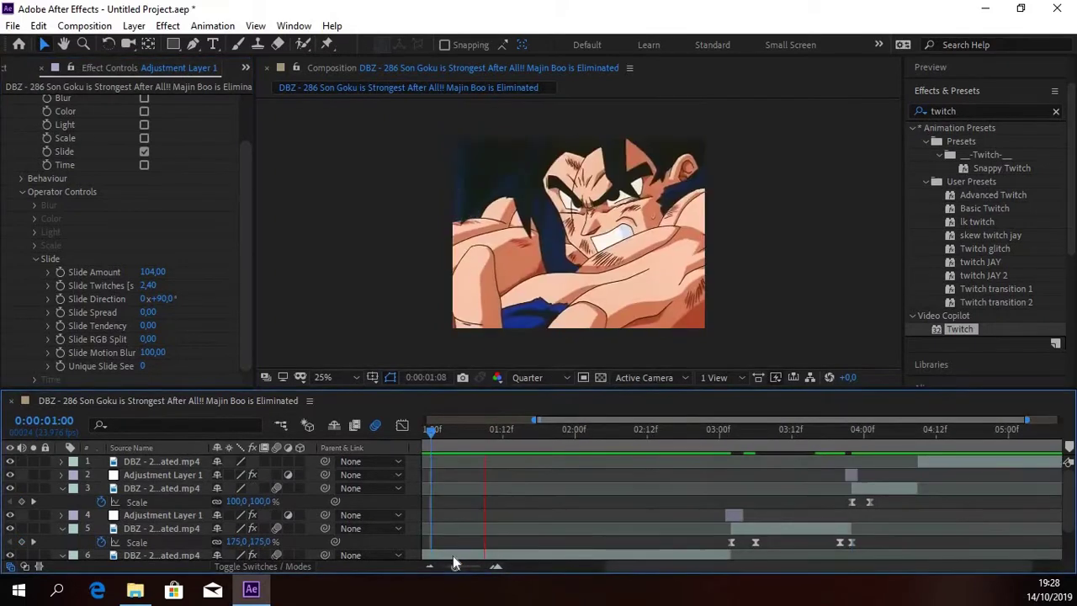
left_click(441, 568)
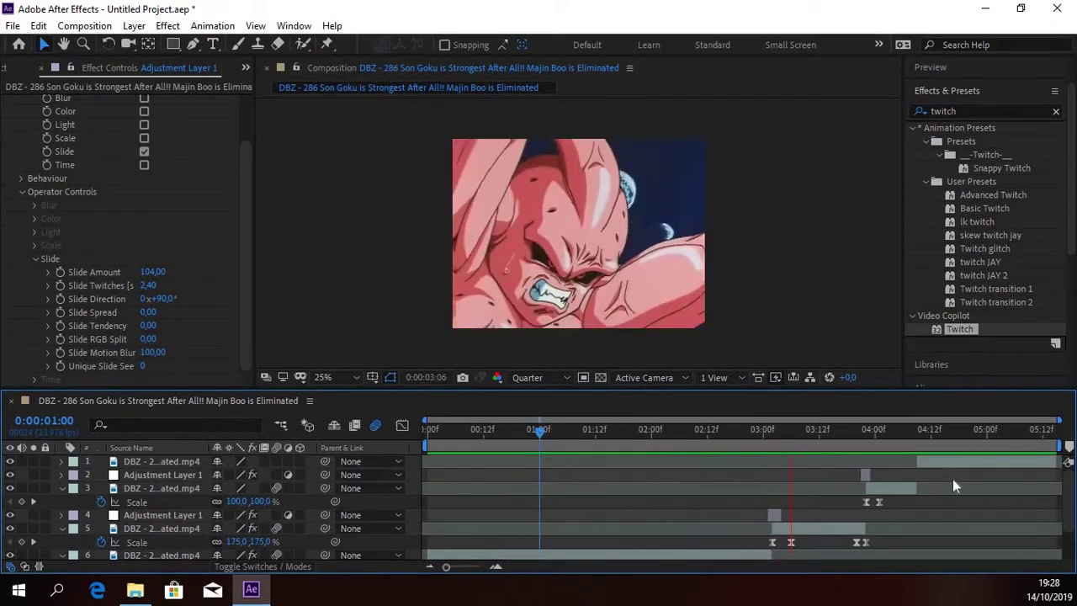
left_click(907, 433)
left_click(758, 432)
key("space")
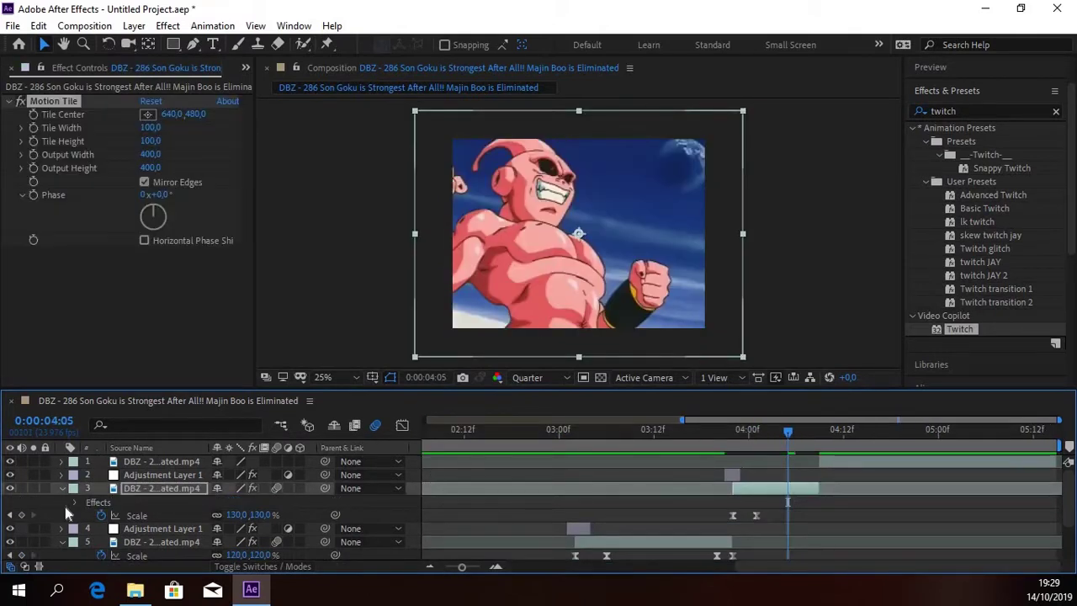
Keyframe the layer 3 clip's Scale at 130% on 0:00:04:05 and at 75% on its last frame, 0:00:04:08.
key("alt+shift+s")
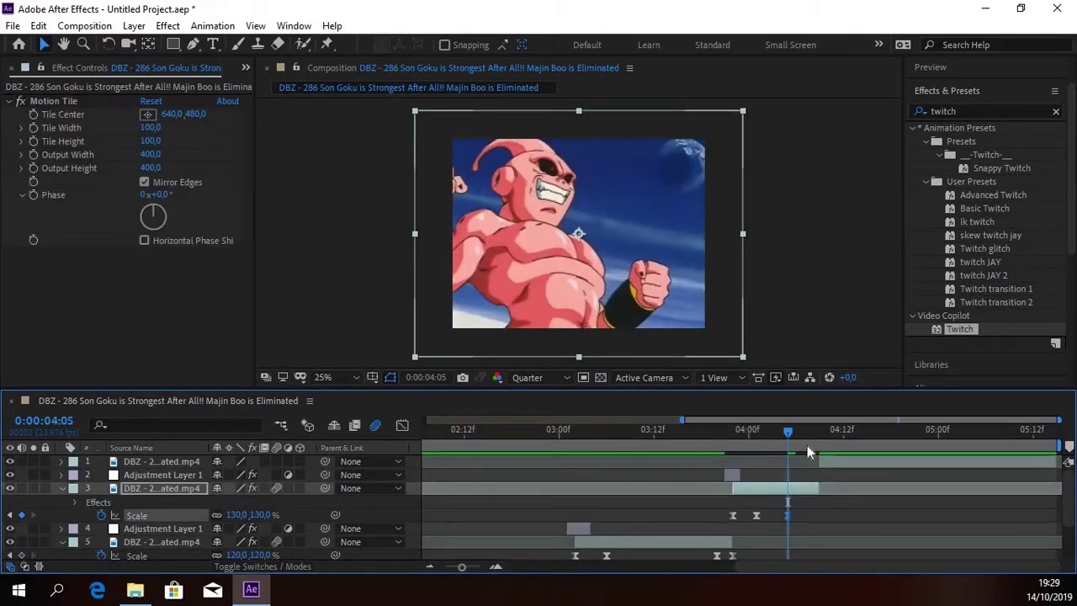
key("Page_Down")
key("Page_Down")
key("Page_Down")
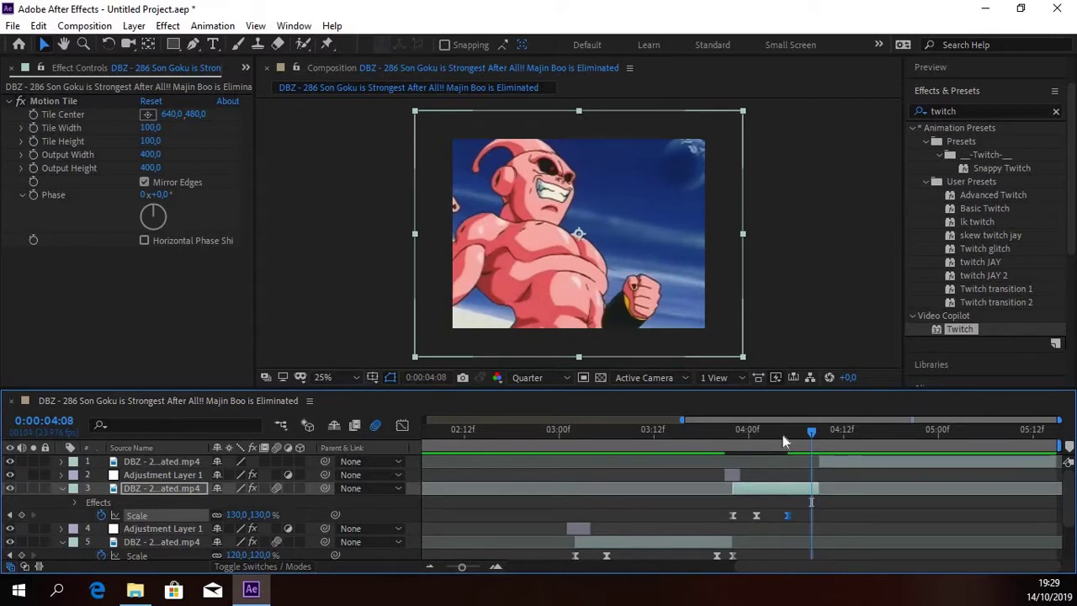
key("Page_Down")
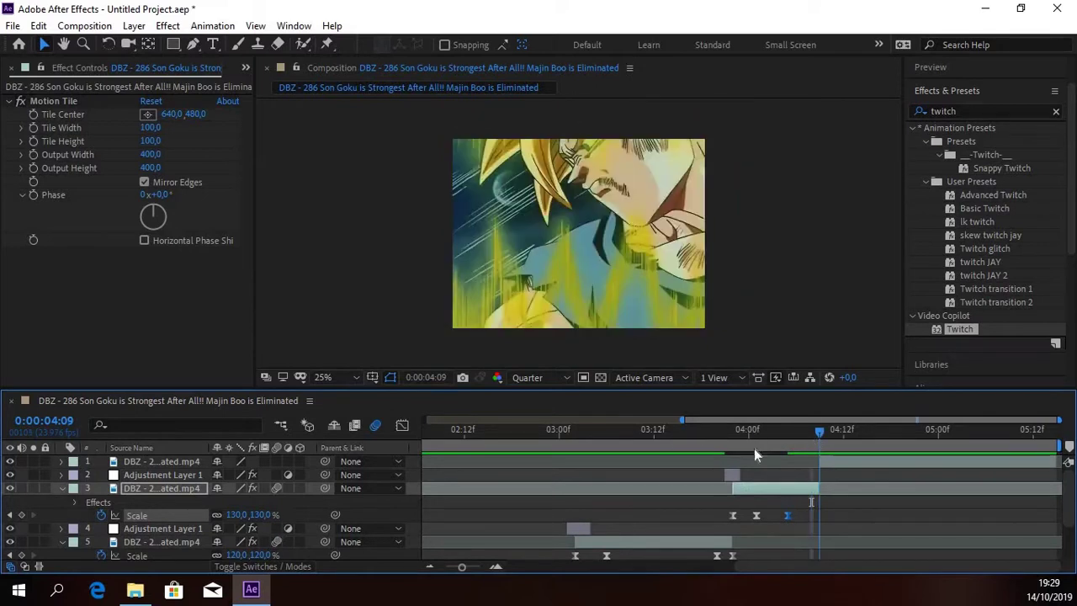
key("Page_Up")
left_click(235, 516)
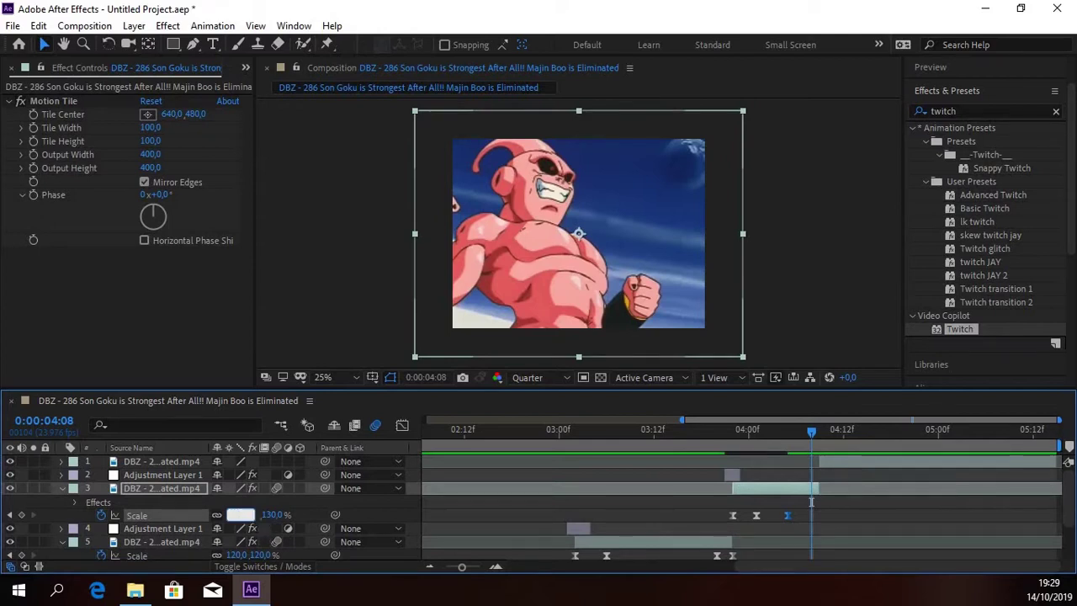
key("Return")
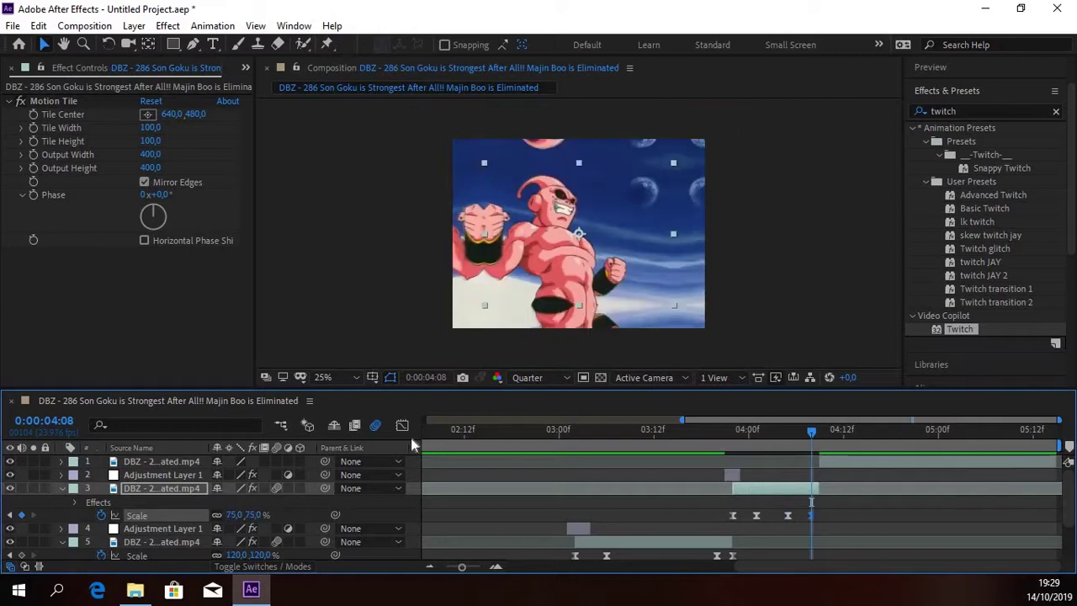
Reshape the layer 3 clip's Scale curve between its last two keyframes so it starts flat and drops steeply at the end.
left_click(402, 425)
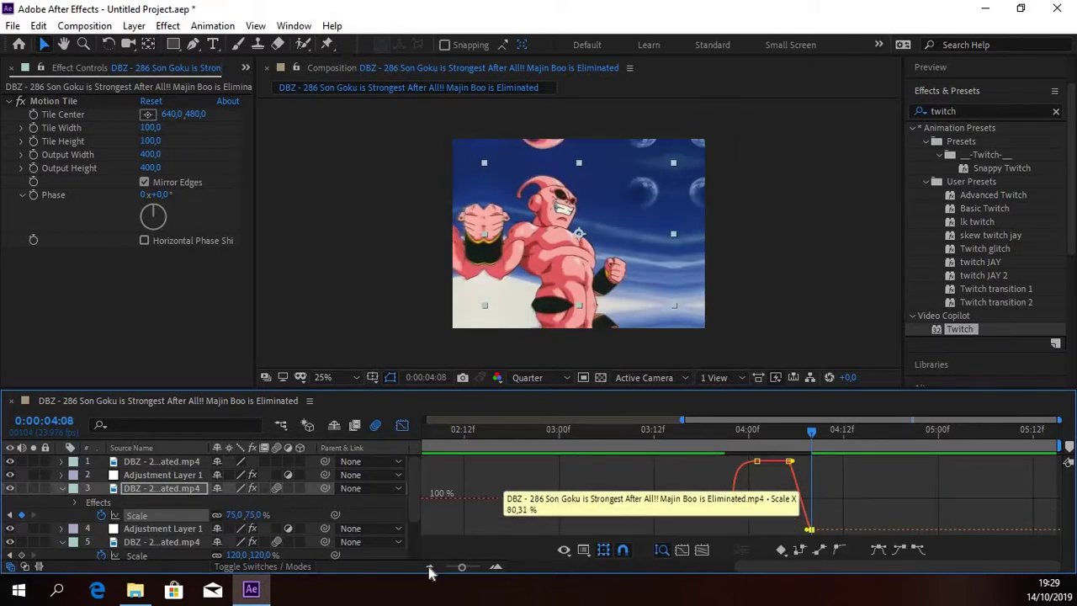
left_click_drag(473, 569, 486, 570)
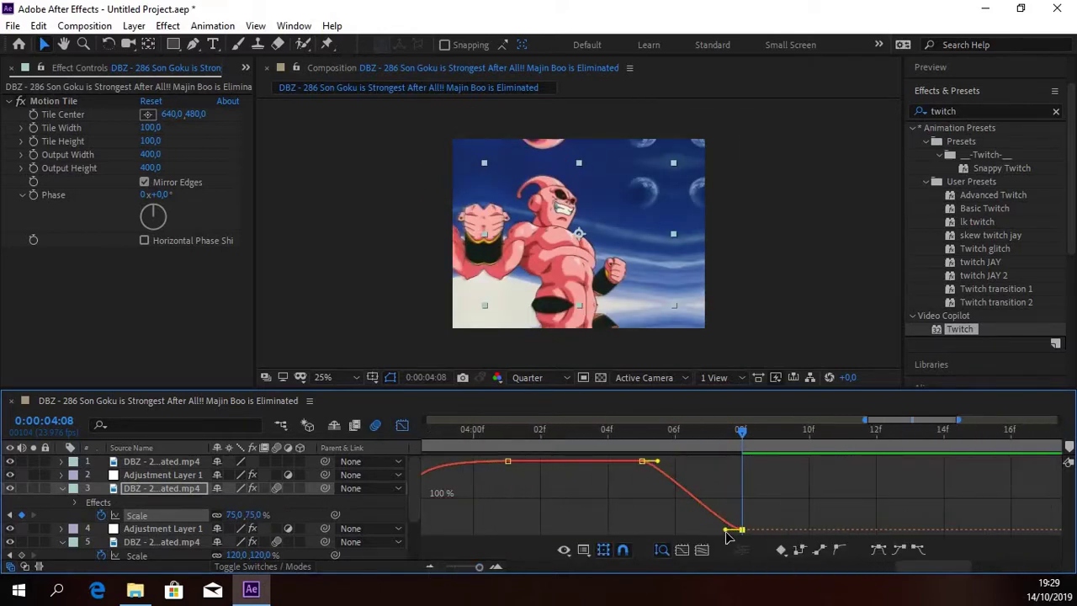
left_click_drag(725, 529, 734, 474)
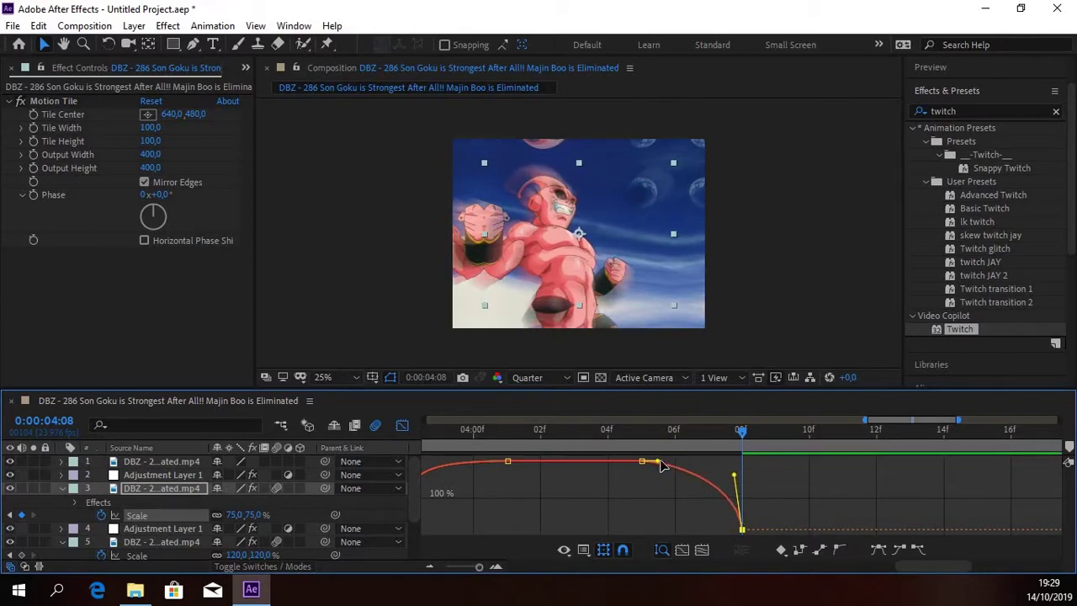
left_click_drag(656, 461, 728, 466)
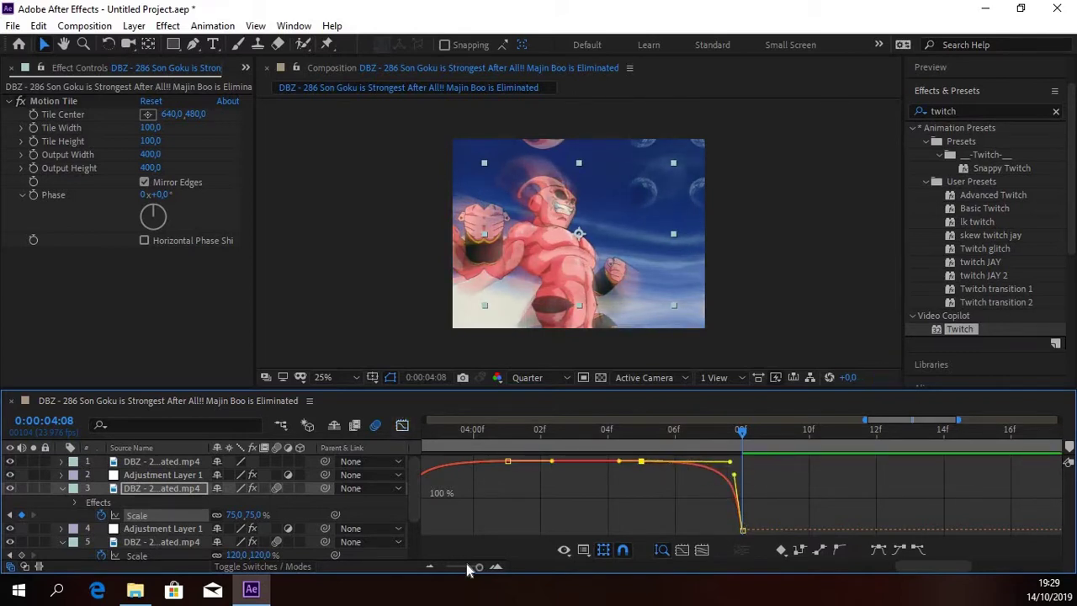
left_click(402, 425)
left_click_drag(474, 566, 462, 566)
Check the cut into the last clip by viewing frames between 0:00:03:07 and 0:00:04:10.
left_click(614, 431)
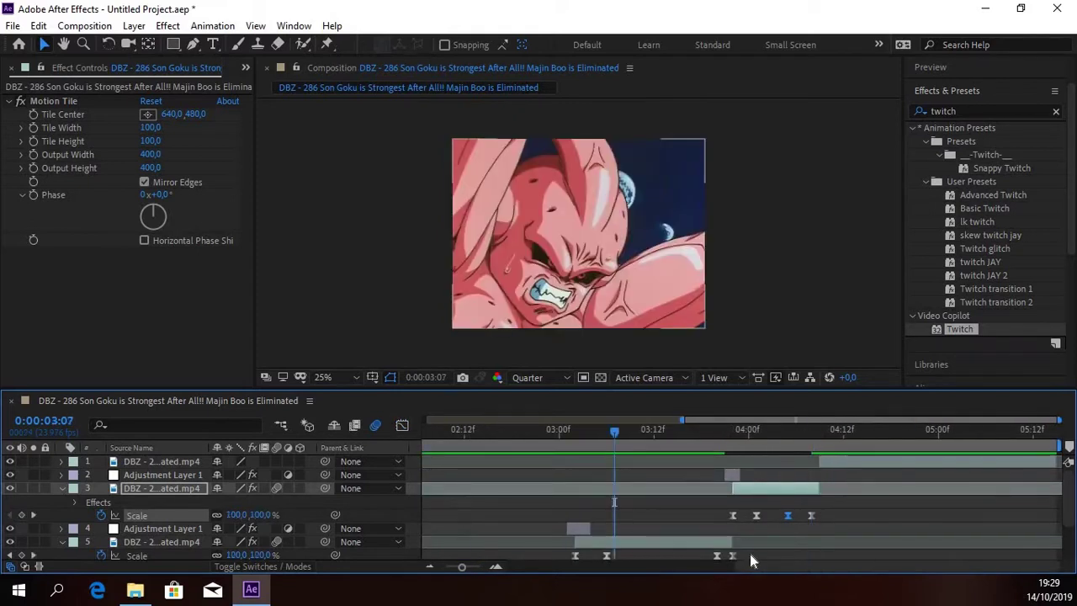
left_click(776, 540)
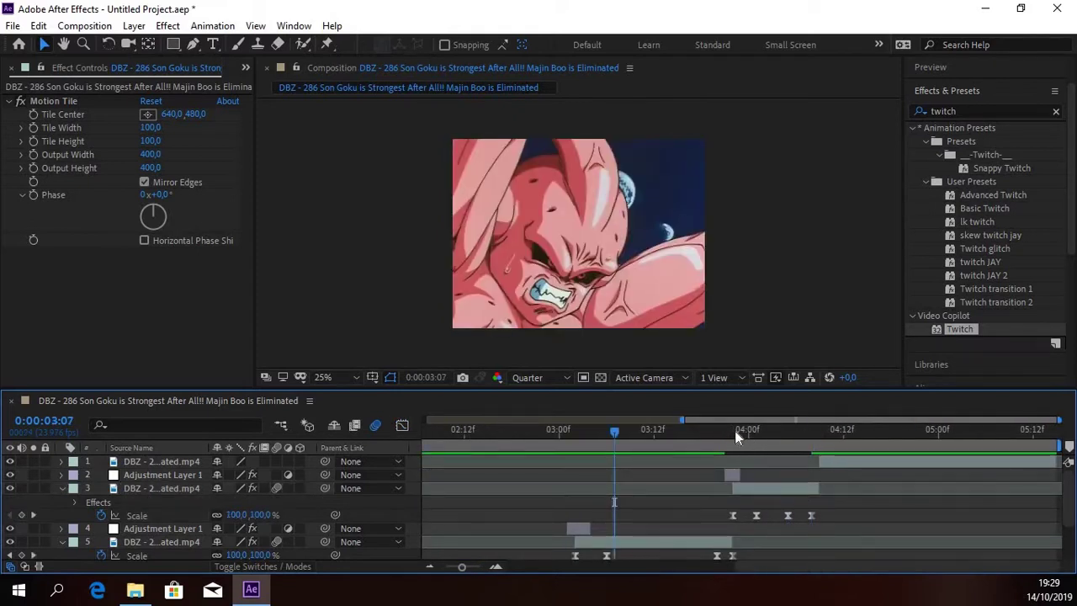
left_click(828, 431)
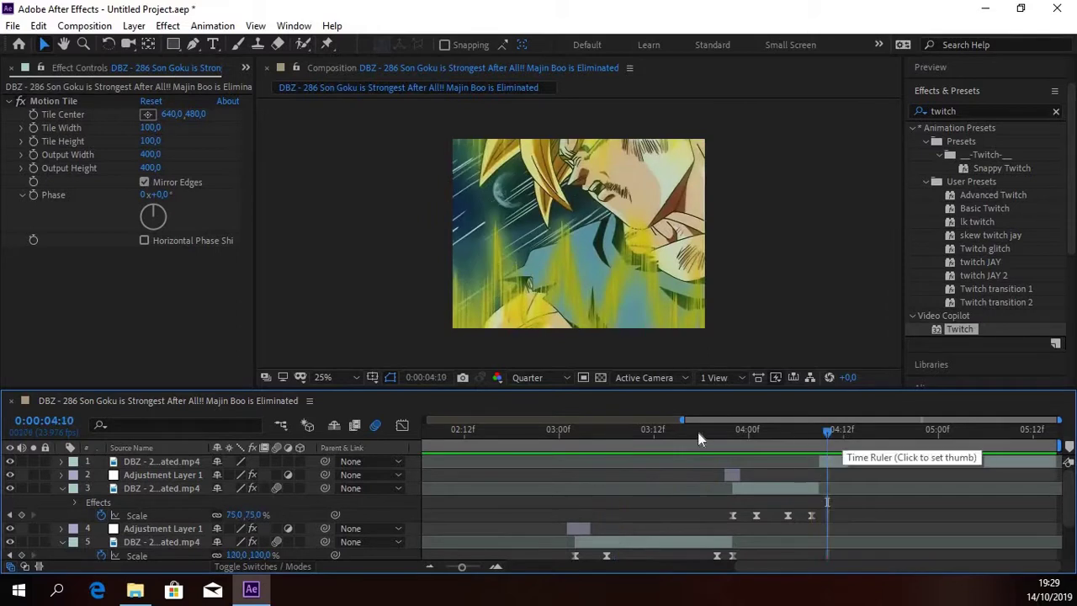
left_click(512, 431)
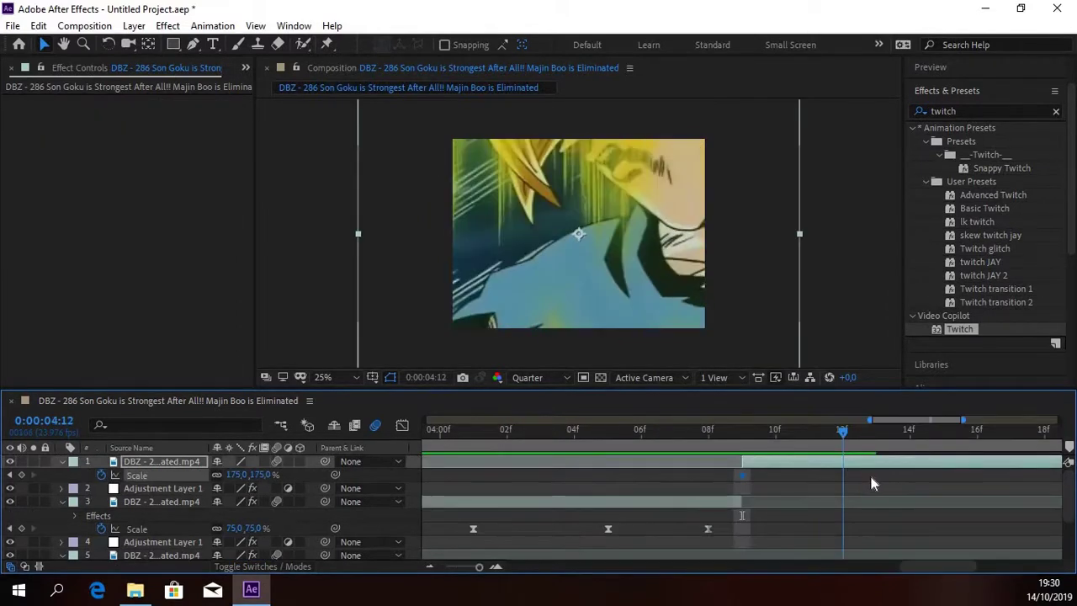
Keyframe the layer 1 clip's Scale at 100% on 0:00:04:13 and apply Easy Ease to both of its Scale keyframes.
key("Page_Down")
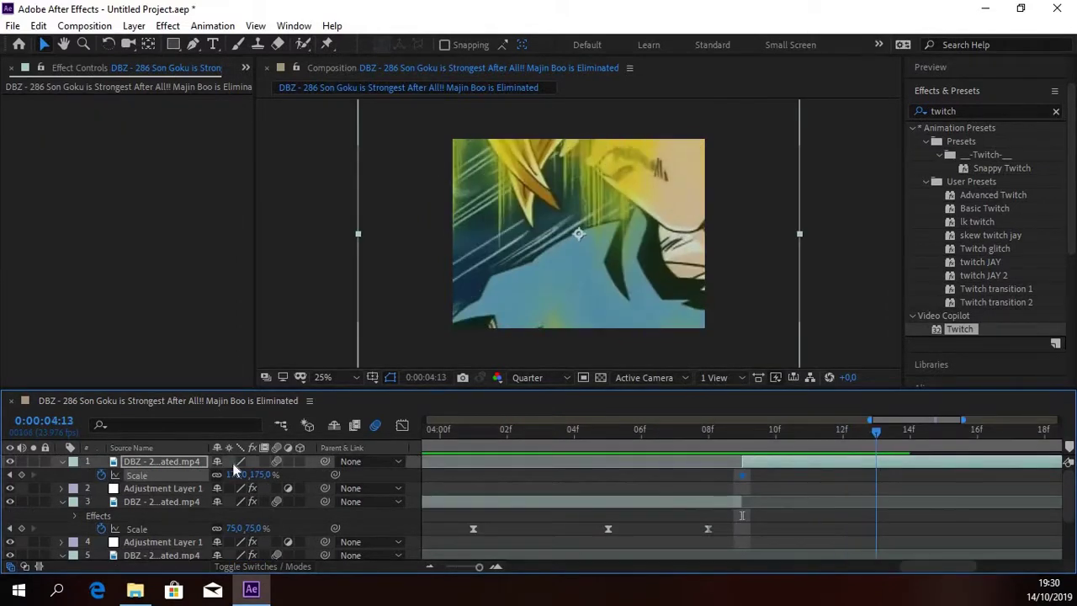
left_click(244, 475)
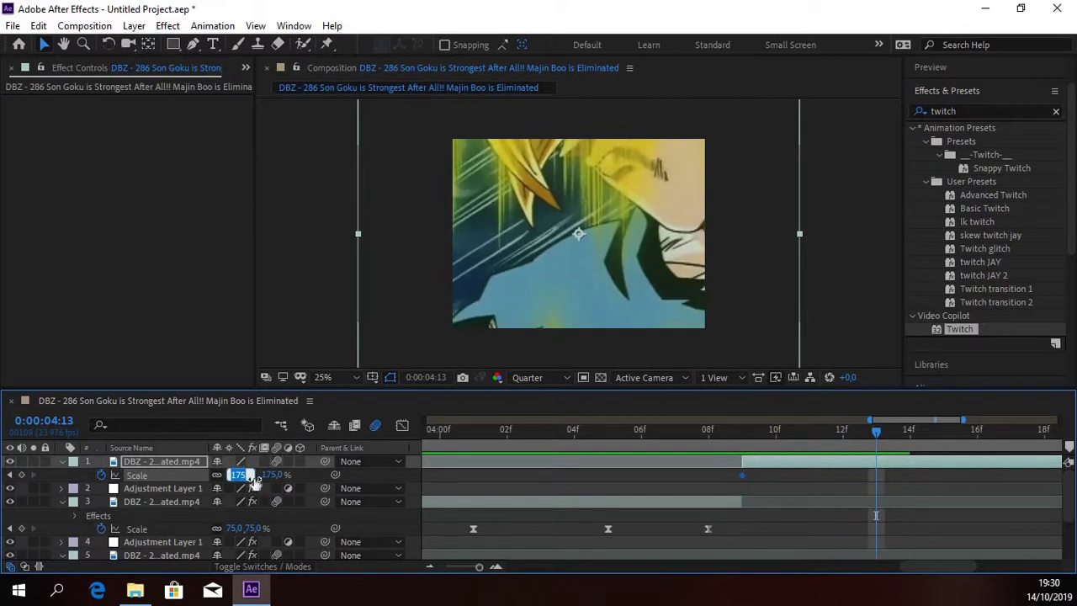
type("100")
key("Return")
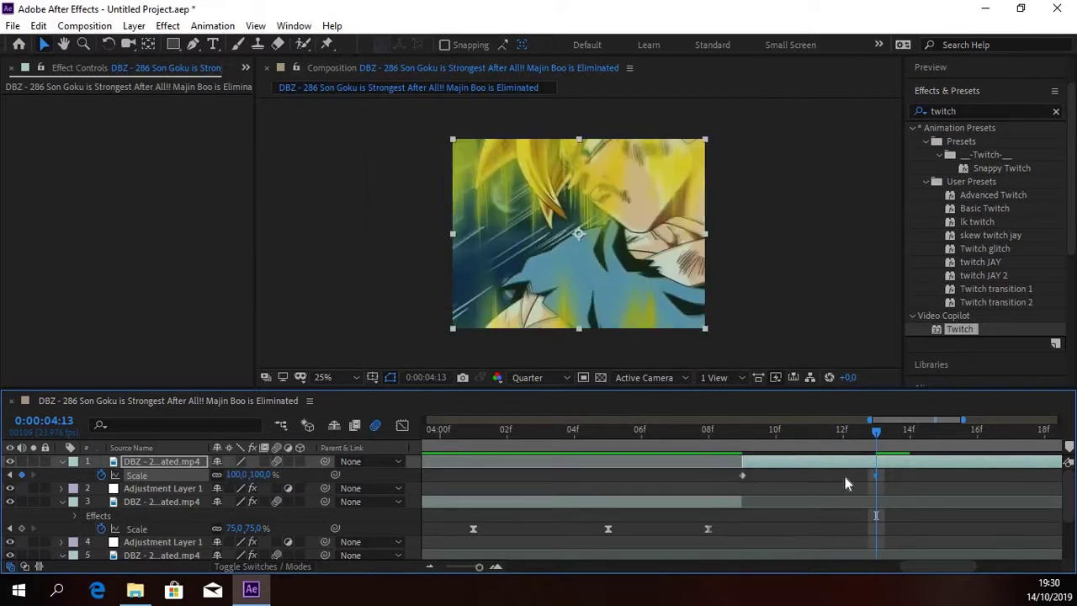
left_click_drag(892, 475, 712, 477)
key("F9")
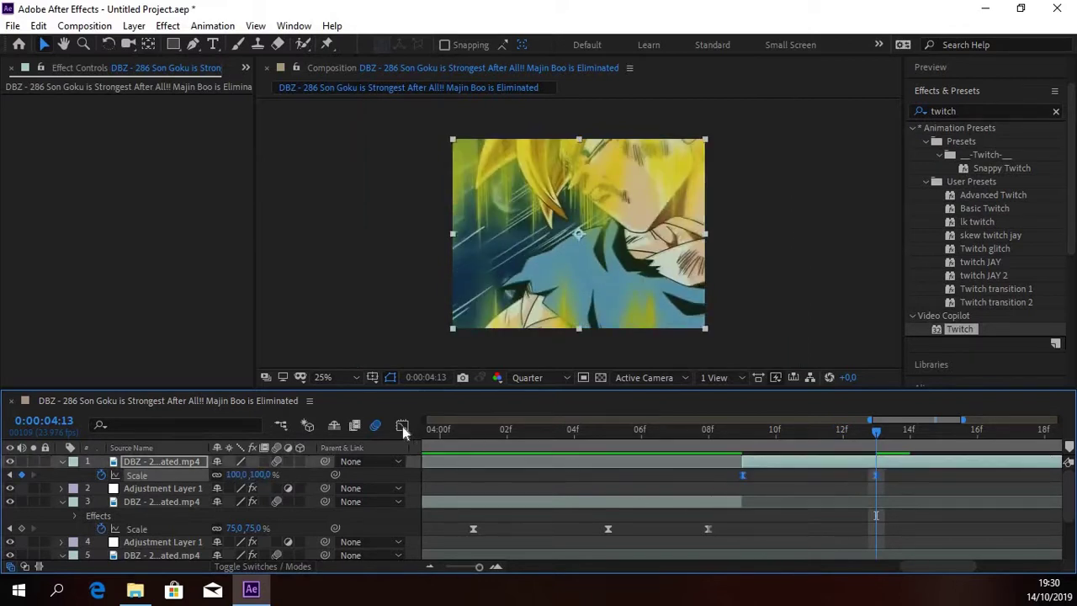
Reshape the layer 1 clip's Scale curve so it falls steeply from the first keyframe and flattens into the second.
key("shift+F3")
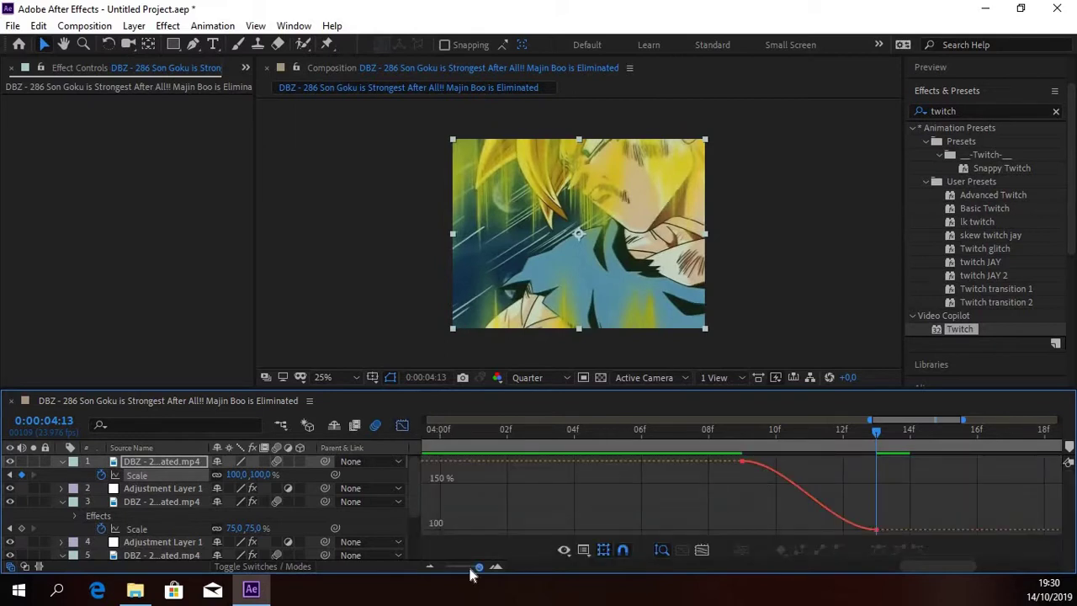
left_click(471, 567)
left_click(688, 462)
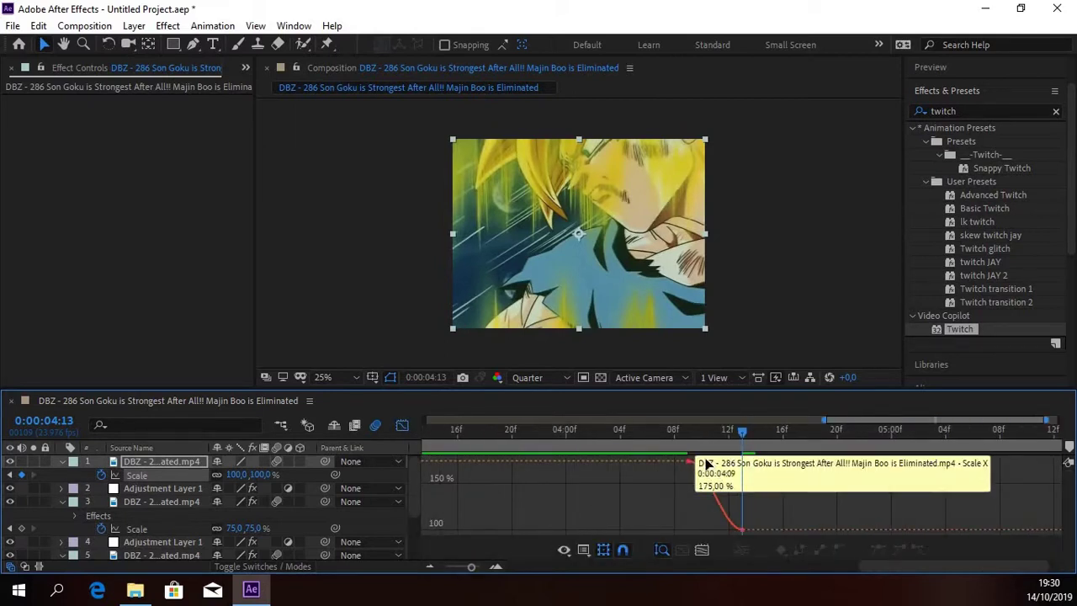
left_click_drag(705, 461, 697, 530)
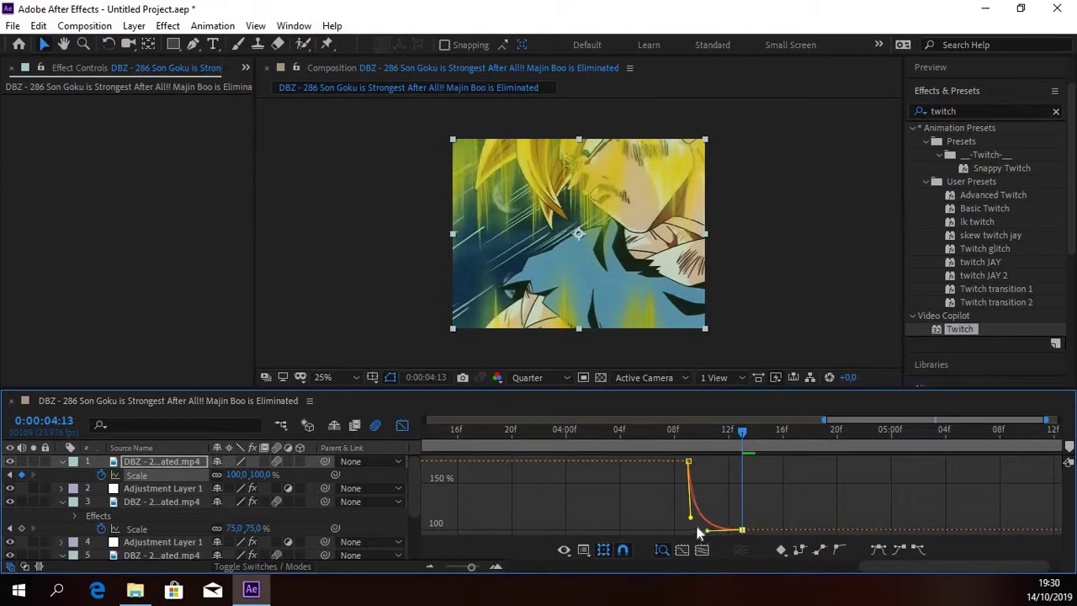
left_click(403, 426)
Duplicate the second transition's Twitch adjustment layer, place the copy above the last clip, and centre it on the cut at 0:00:04:09.
left_click_drag(631, 434, 432, 518)
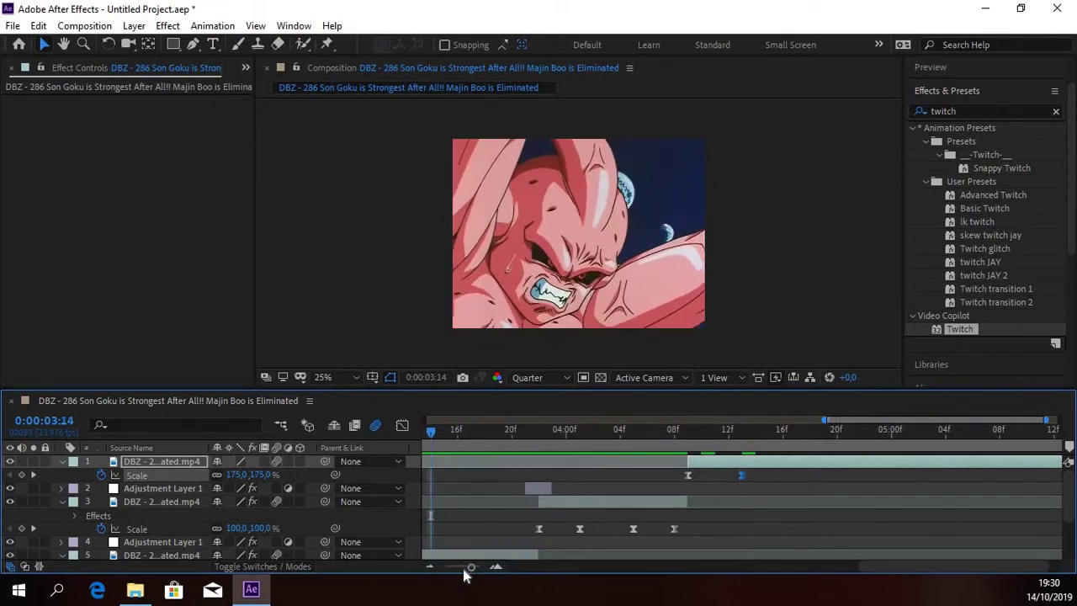
left_click_drag(471, 567, 457, 569)
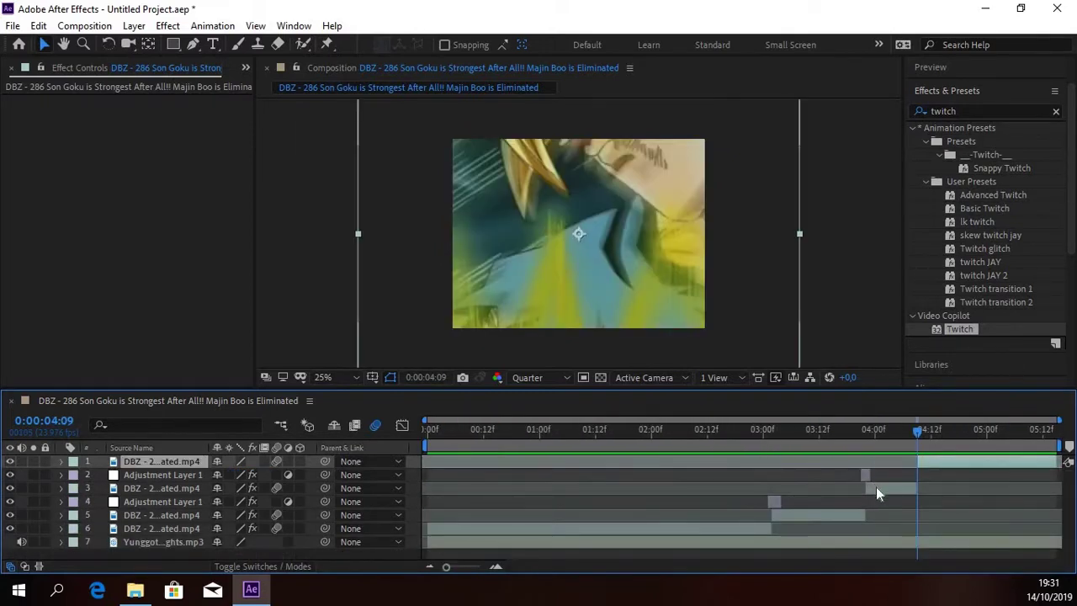
key("ctrl+Down")
key("ctrl+d")
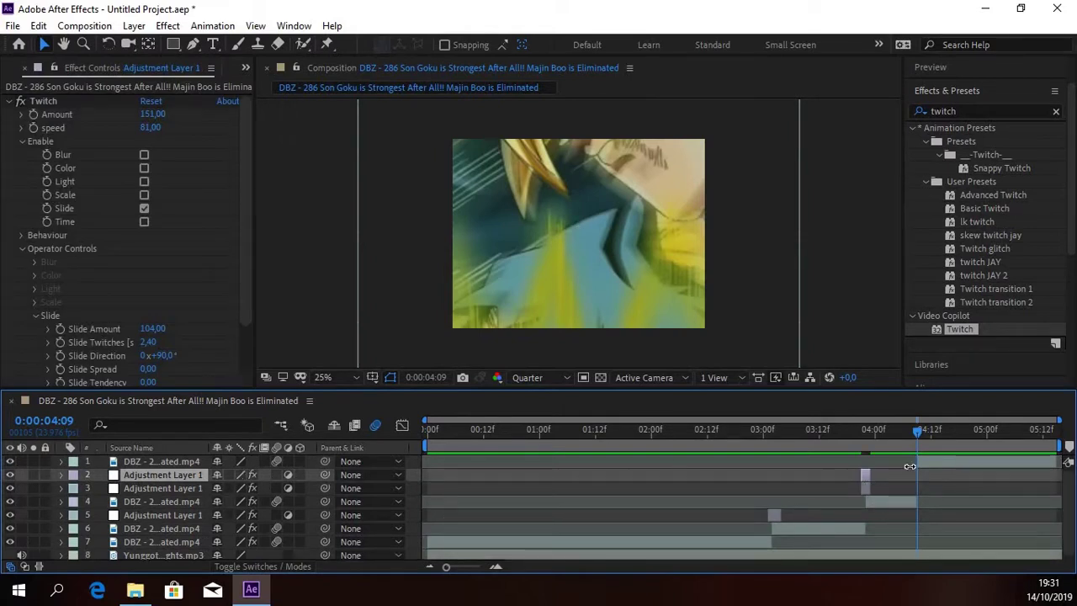
left_click_drag(171, 475, 237, 465)
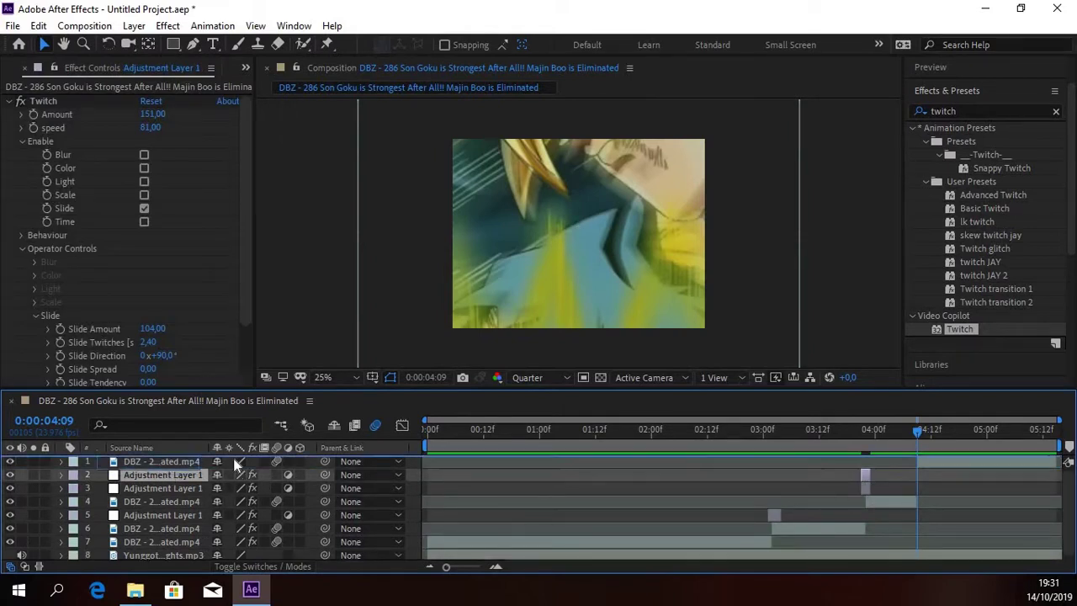
key("ctrl+bracketright")
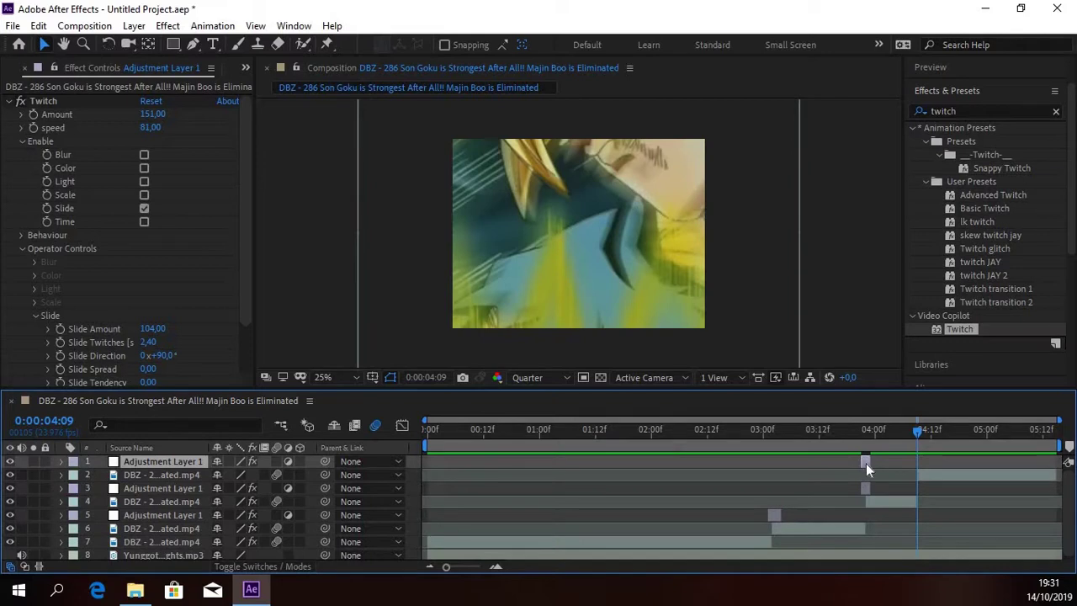
left_click_drag(866, 463, 916, 474)
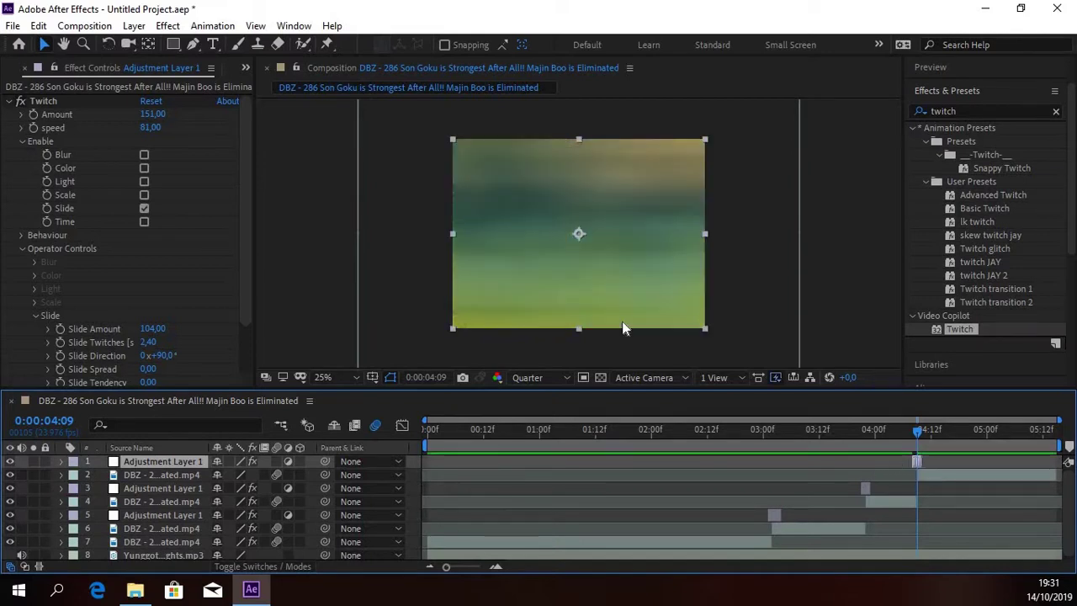
Set the new Twitch layer's Slide Direction to 180°.
left_click(192, 370)
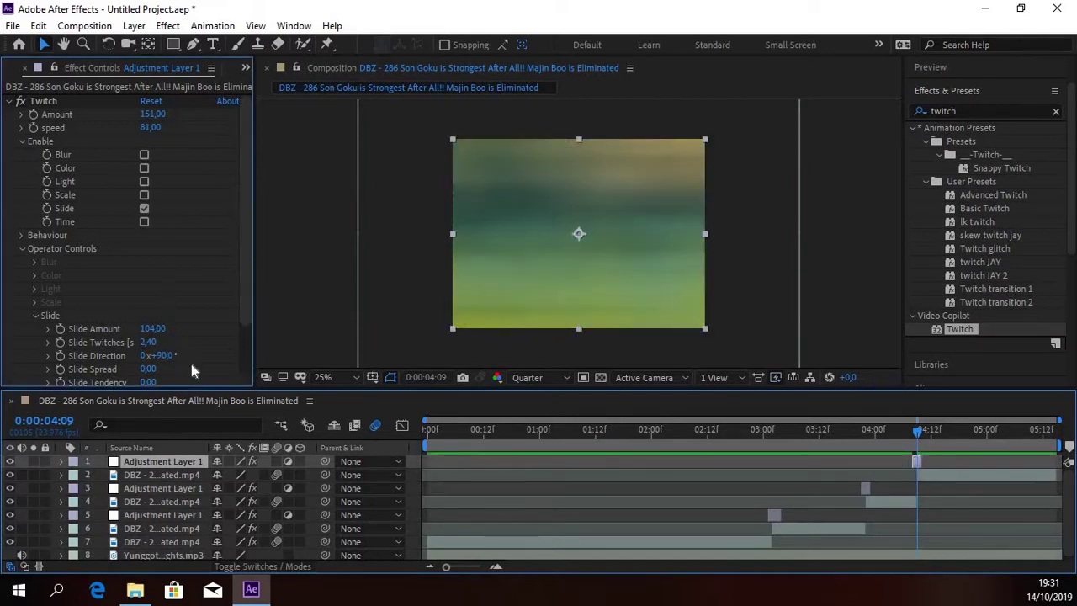
left_click(164, 355)
type("180")
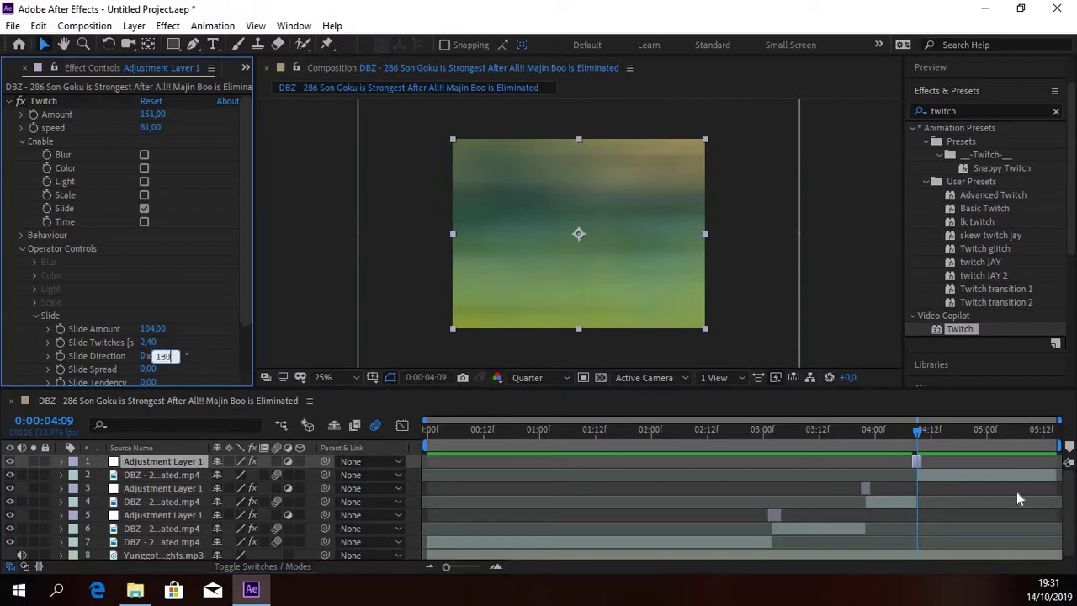
key("Return")
Preview the three transitions, playing back from 0:00:02:20, 0:00:01:00 and 0:00:03:12.
left_click(745, 431)
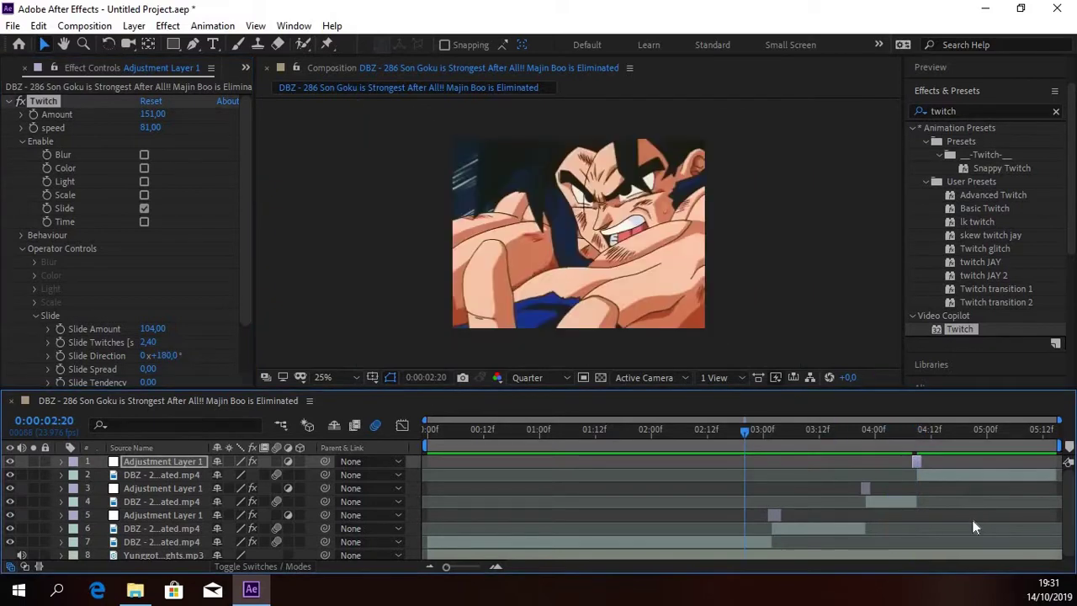
left_click(969, 526)
key("space")
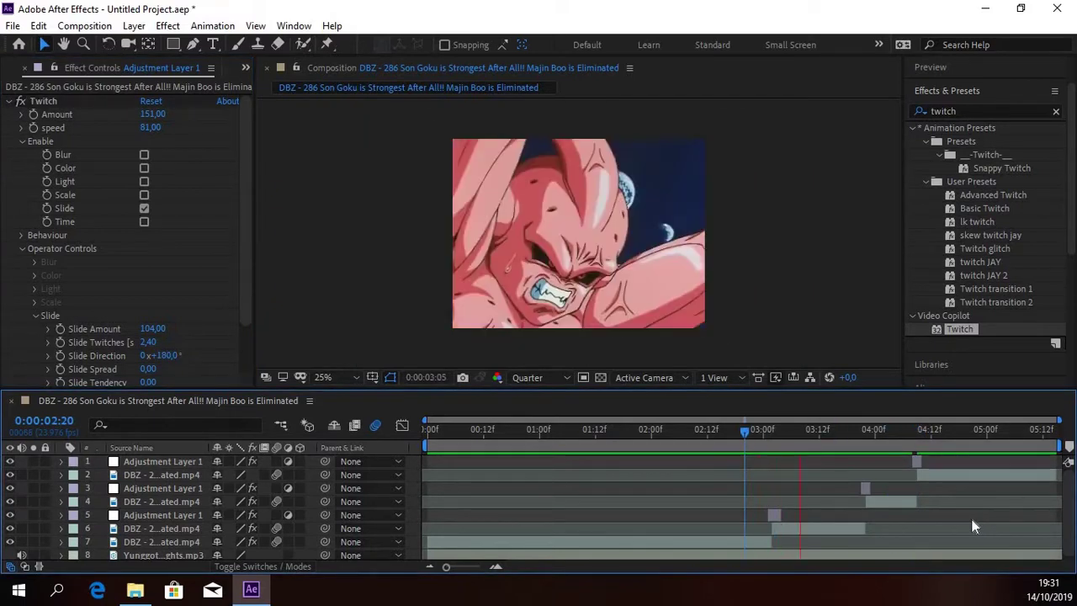
left_click_drag(958, 429, 594, 472)
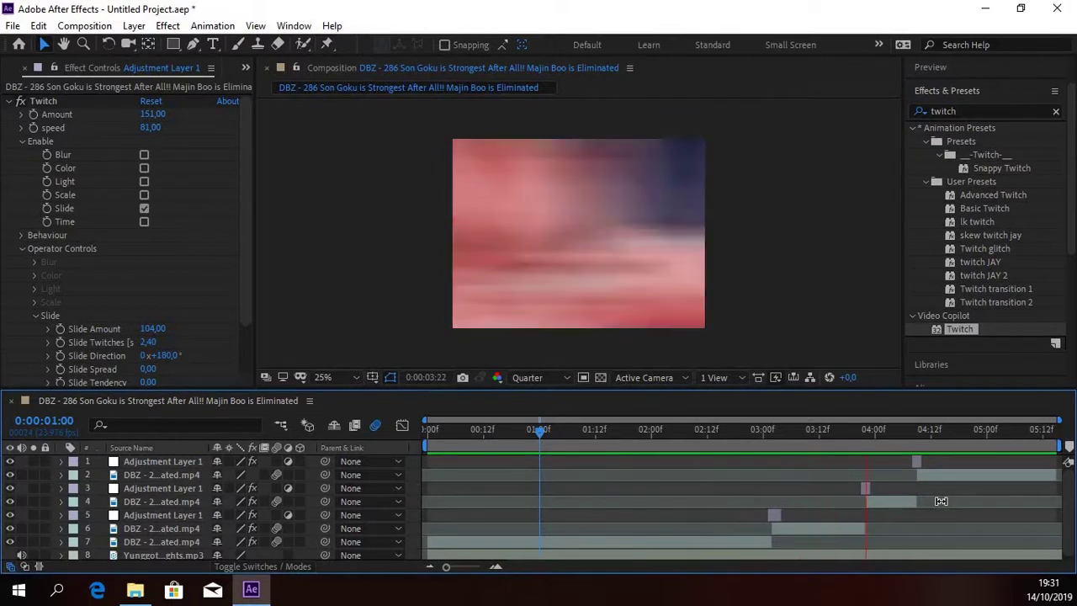
left_click(817, 462)
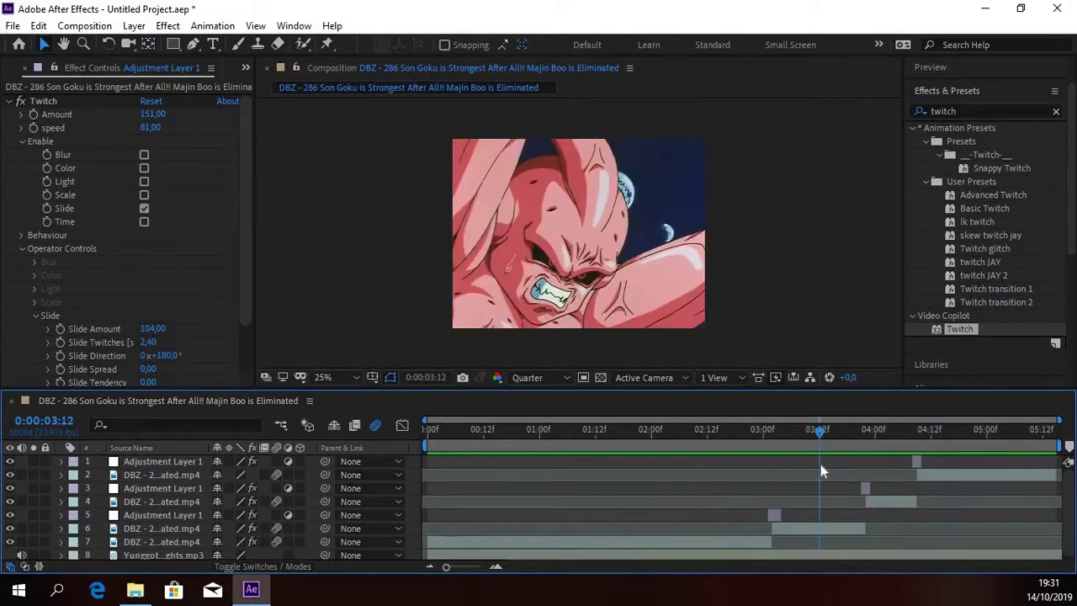
key("space")
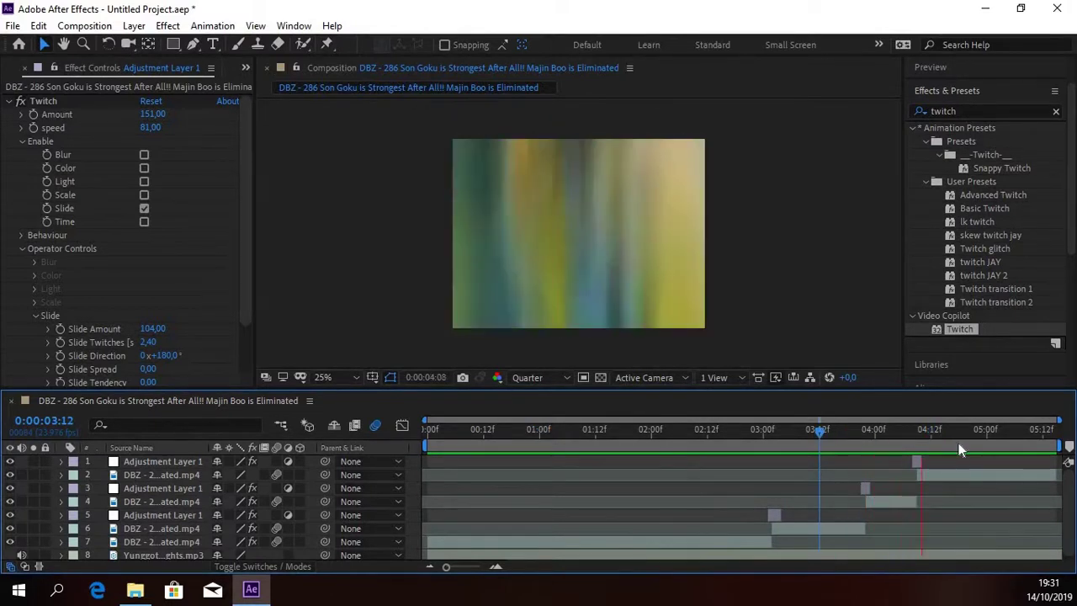
Replay the last transition from 0:00:04:04 and from its cut at 0:00:04:09.
left_click(930, 435)
left_click(895, 445)
key("space")
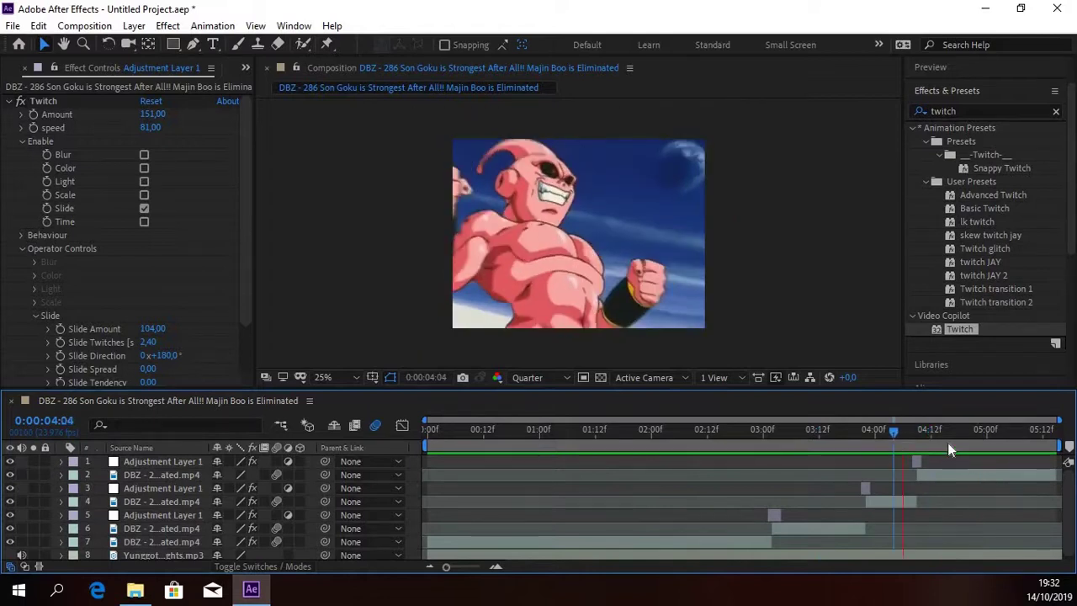
key("space")
key("space")
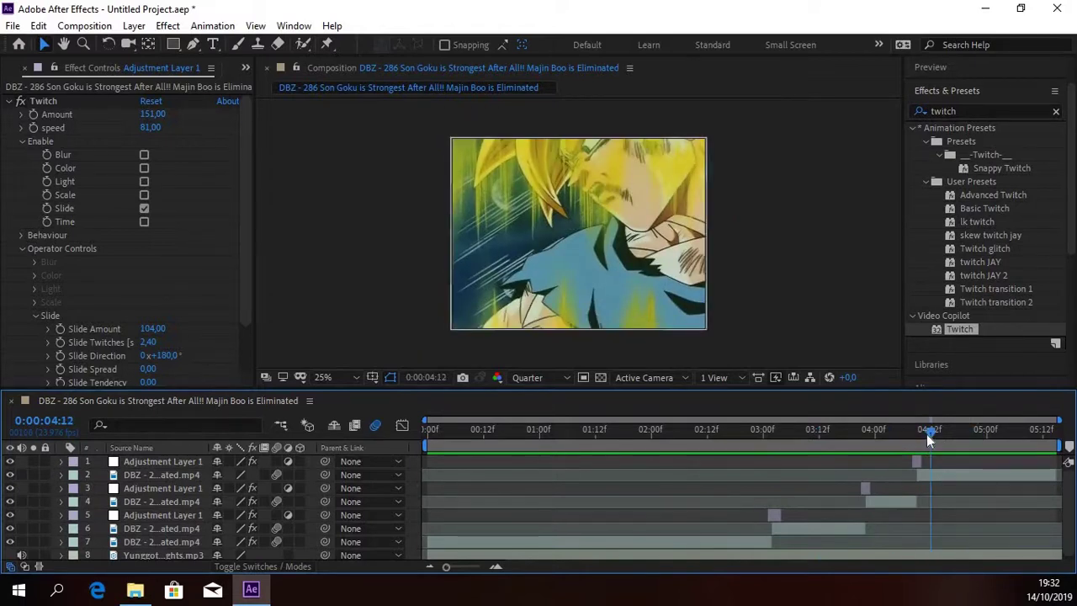
left_click(917, 435)
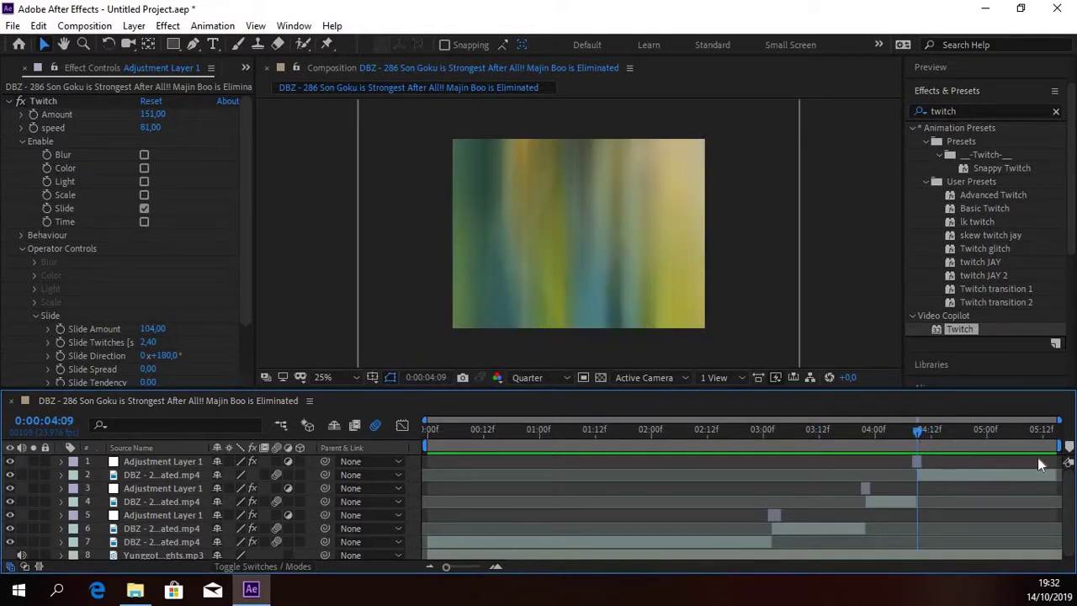
key("space")
Show the music layer's audio waveform and scrub back from 0:00:05:00 to 0:00:03:03 to compare the beats with the transitions.
scroll(1044, 441, "down", 1)
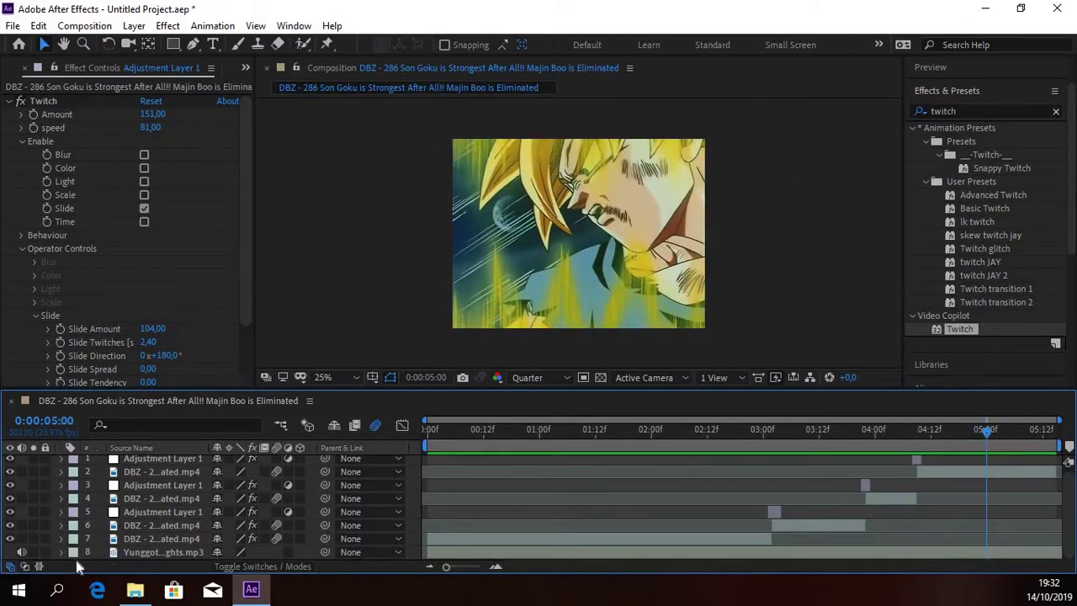
key("l")
key("l")
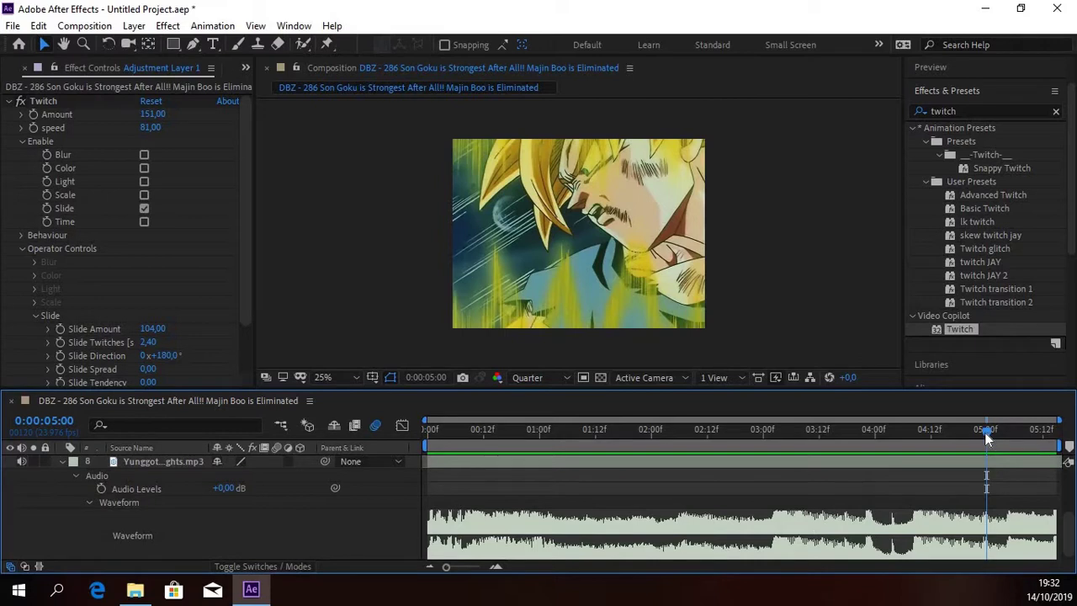
left_click_drag(987, 432, 906, 433)
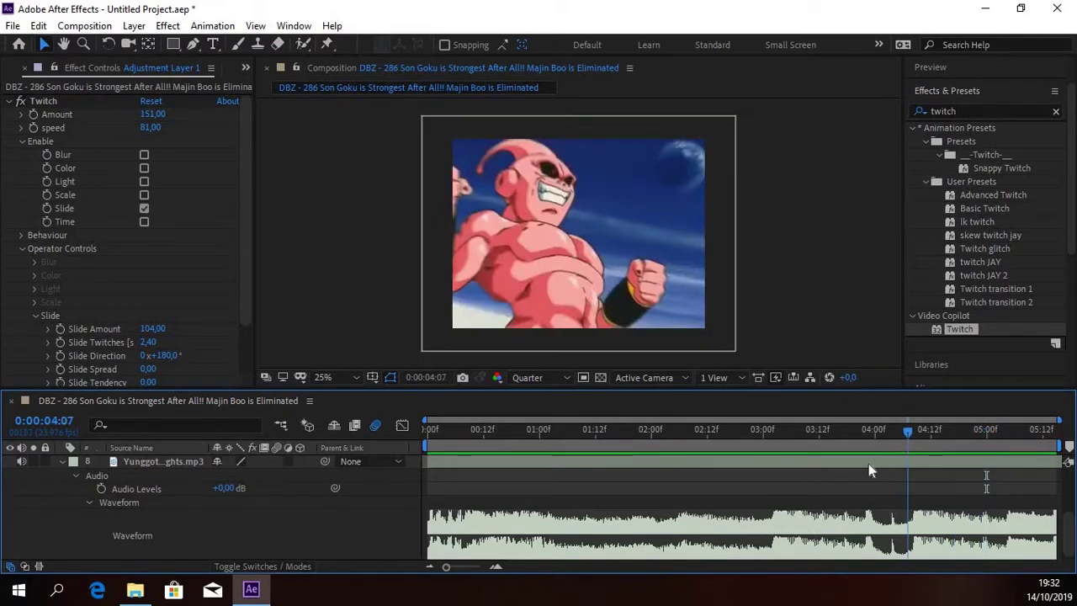
left_click_drag(868, 463, 777, 498)
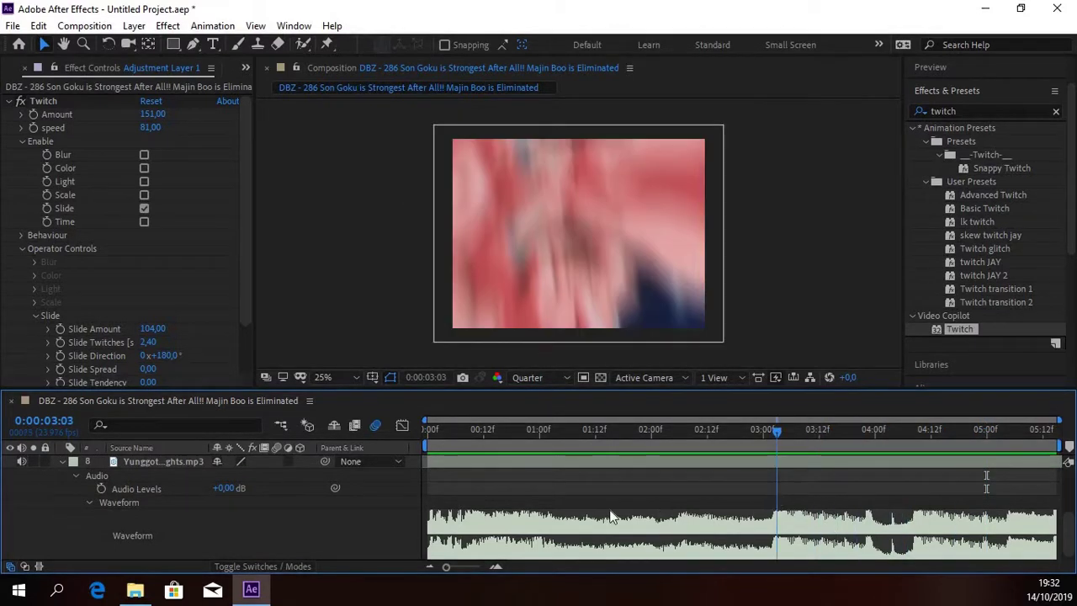
Play the music from 0:00:03:03, find the beat at 0:00:05:05 on the enlarged waveform, and select the last clip's layer.
key("space")
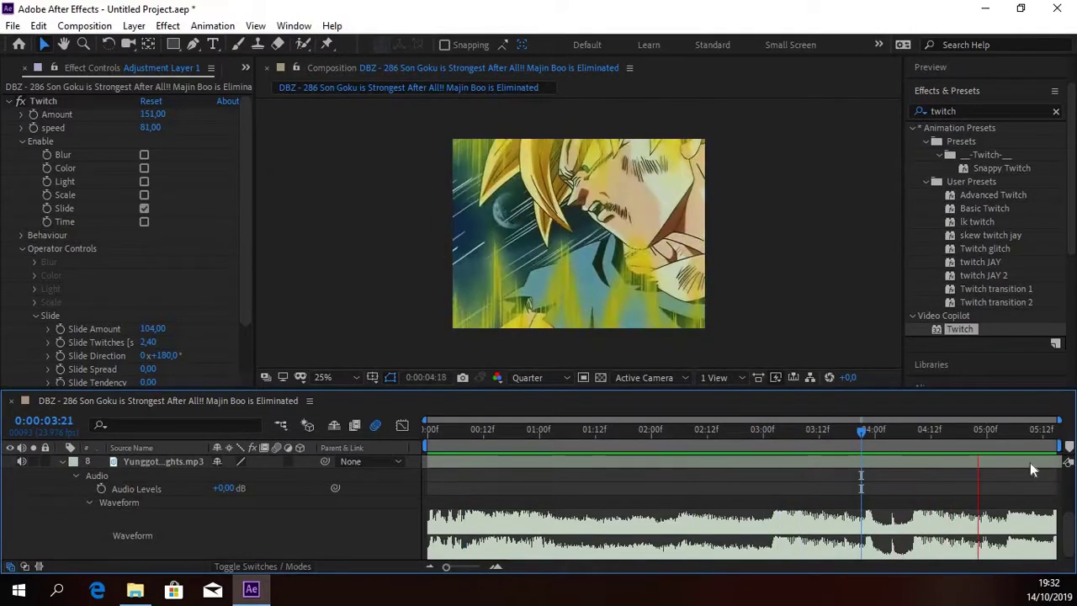
key("space")
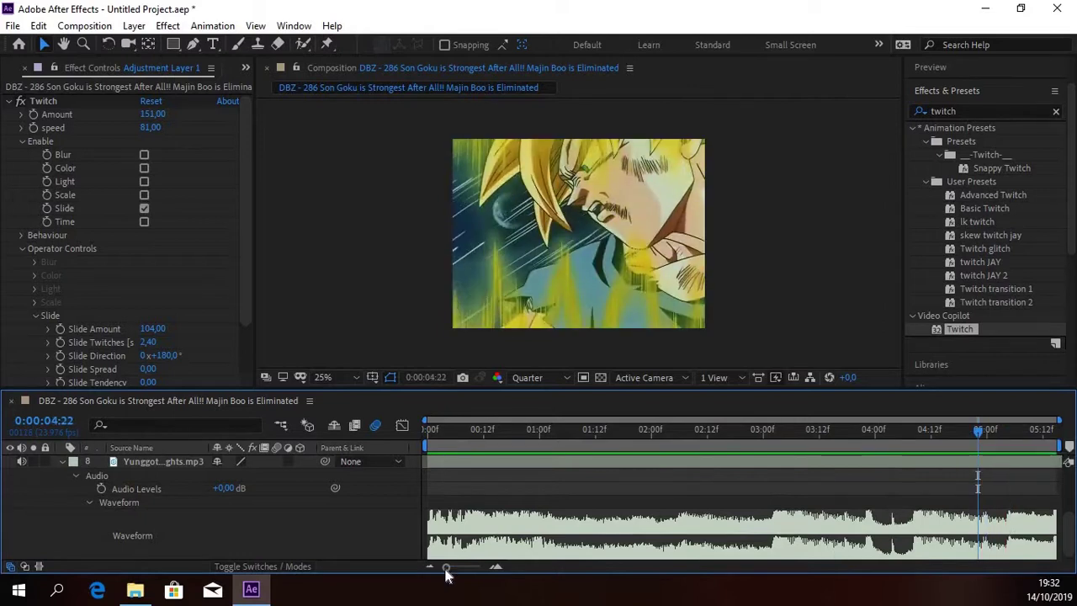
left_click_drag(446, 572, 481, 569)
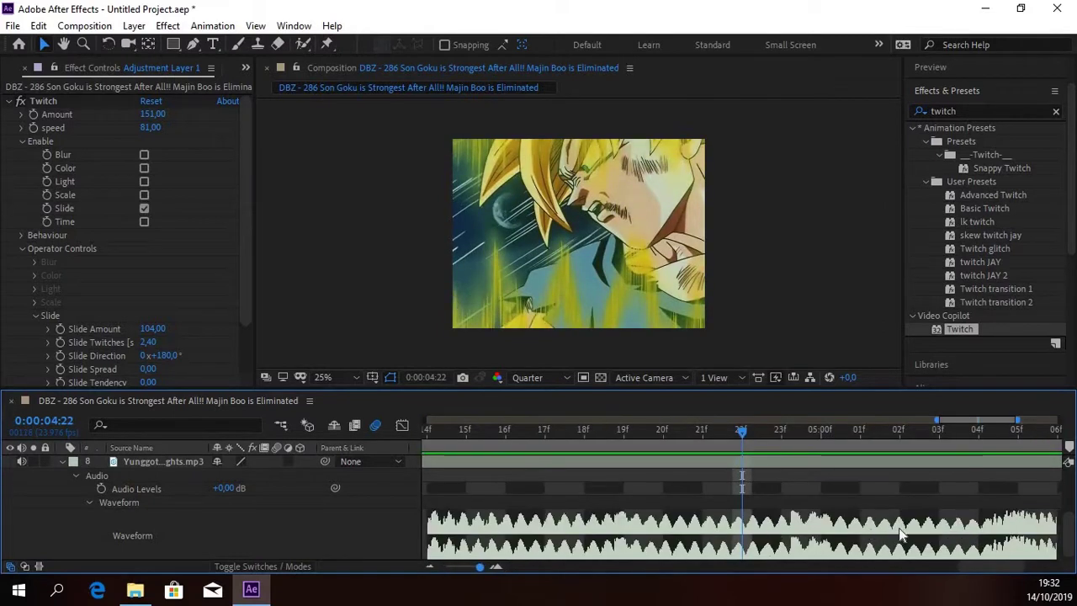
key("space")
left_click_drag(775, 434, 669, 465)
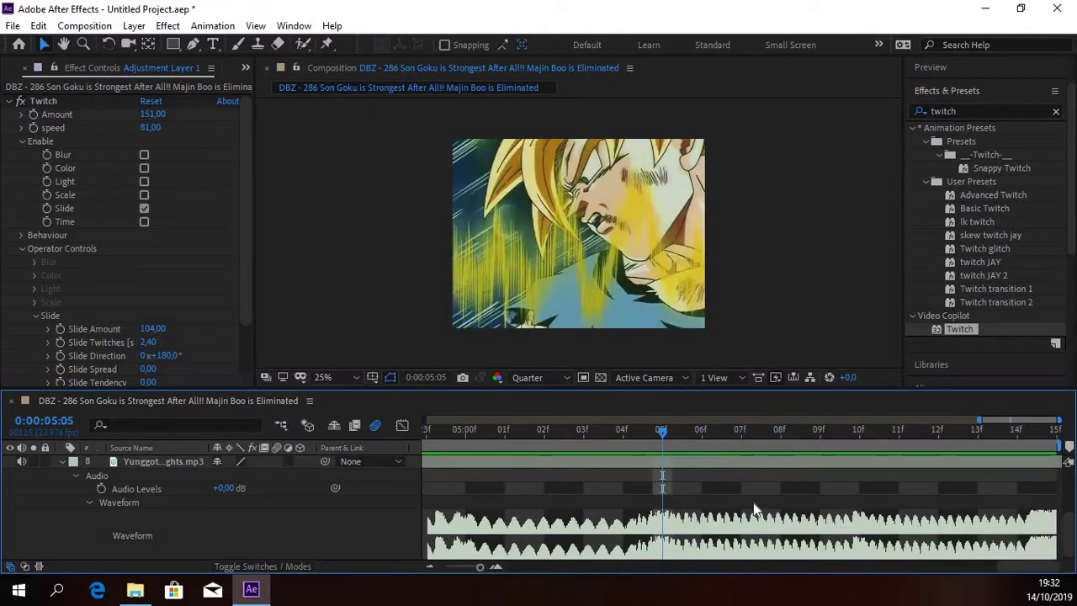
scroll(666, 492, "up", 3)
key("ctrl+Down")
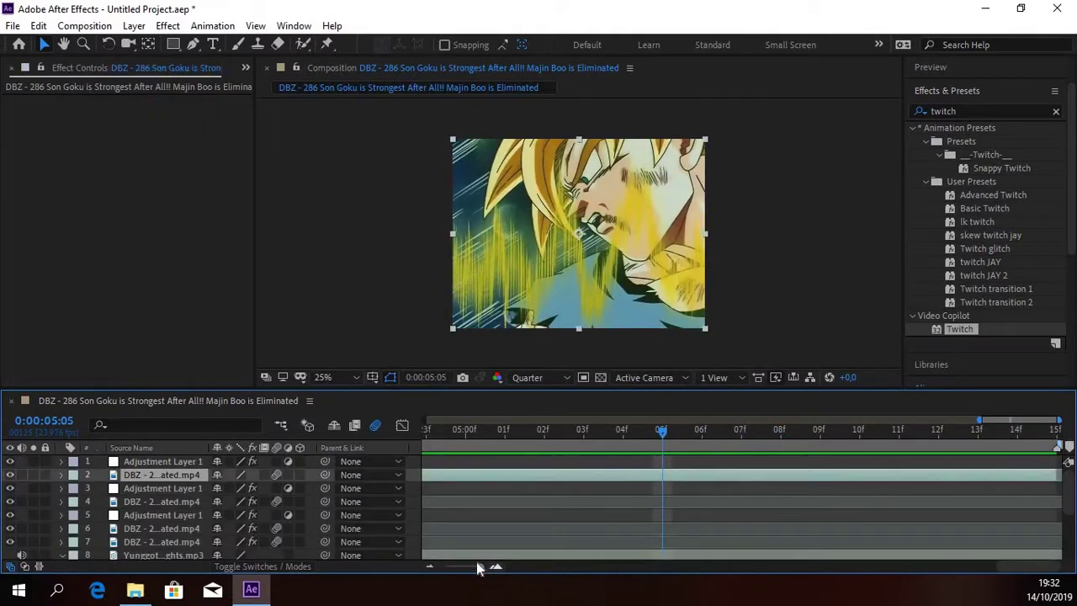
Move the last clip's final Scale keyframe to 0:00:05:12 and shape its curve to rise steeply from 0:00:05:05 and level off smoothly.
scroll(477, 573, "down", 4)
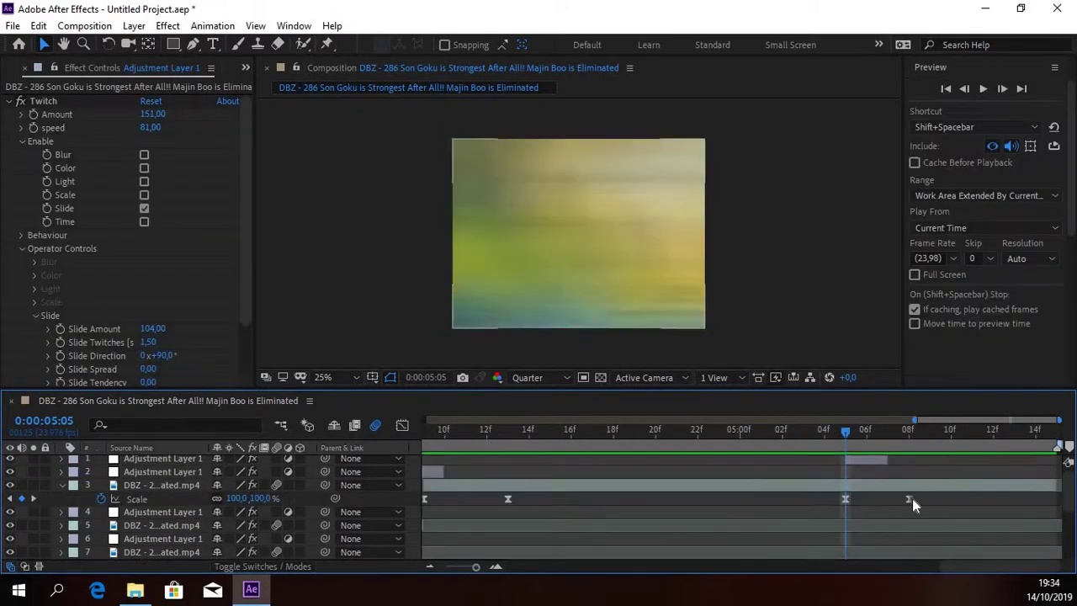
left_click_drag(968, 503, 989, 499)
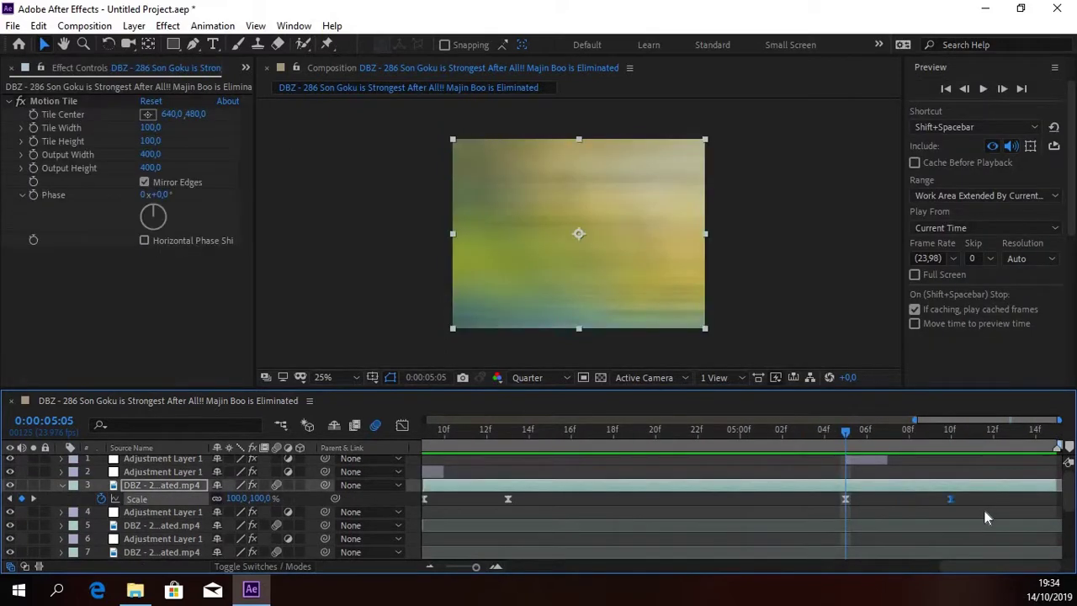
left_click(402, 425)
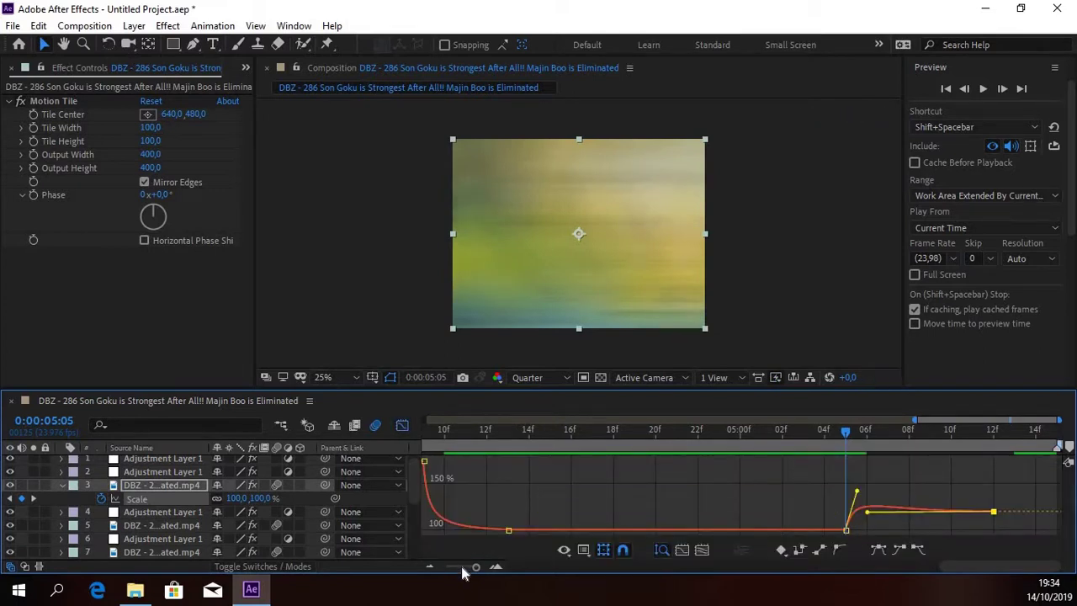
scroll(480, 570, "up", 2)
left_click_drag(782, 498, 843, 464)
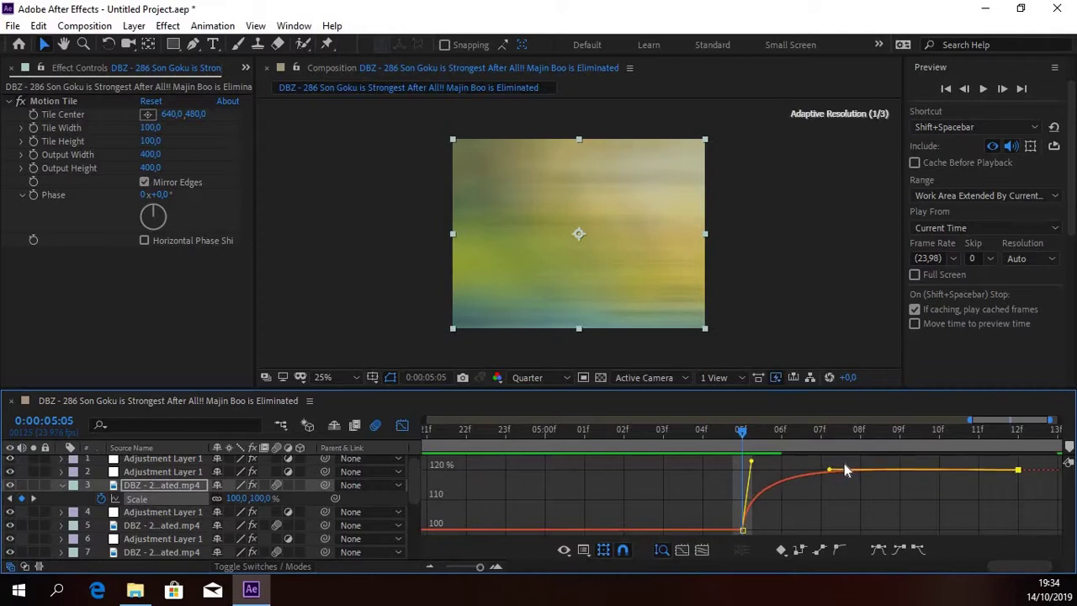
left_click(743, 529)
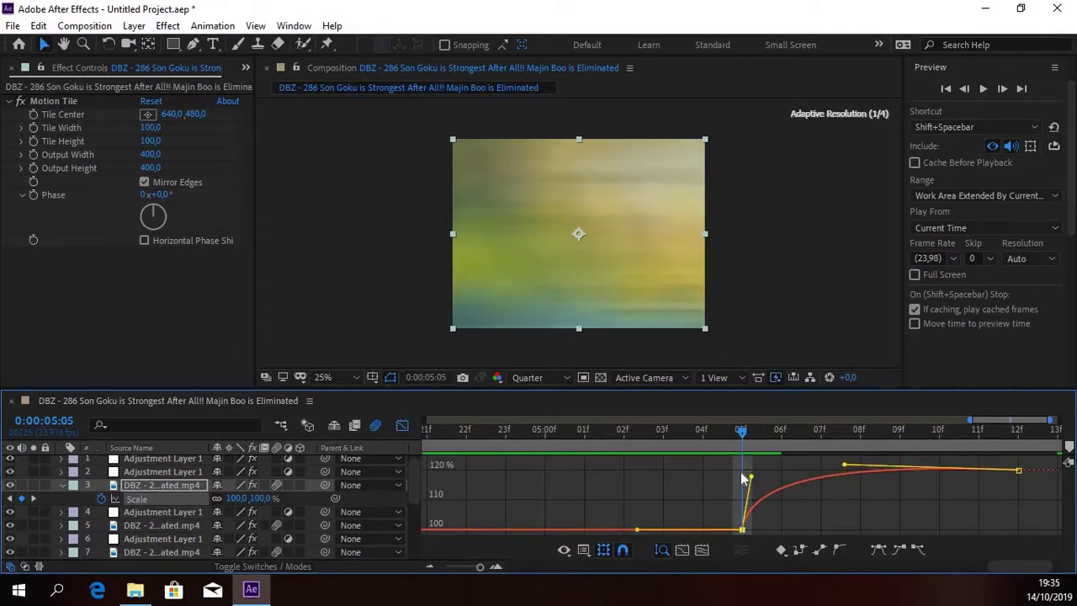
left_click(403, 426)
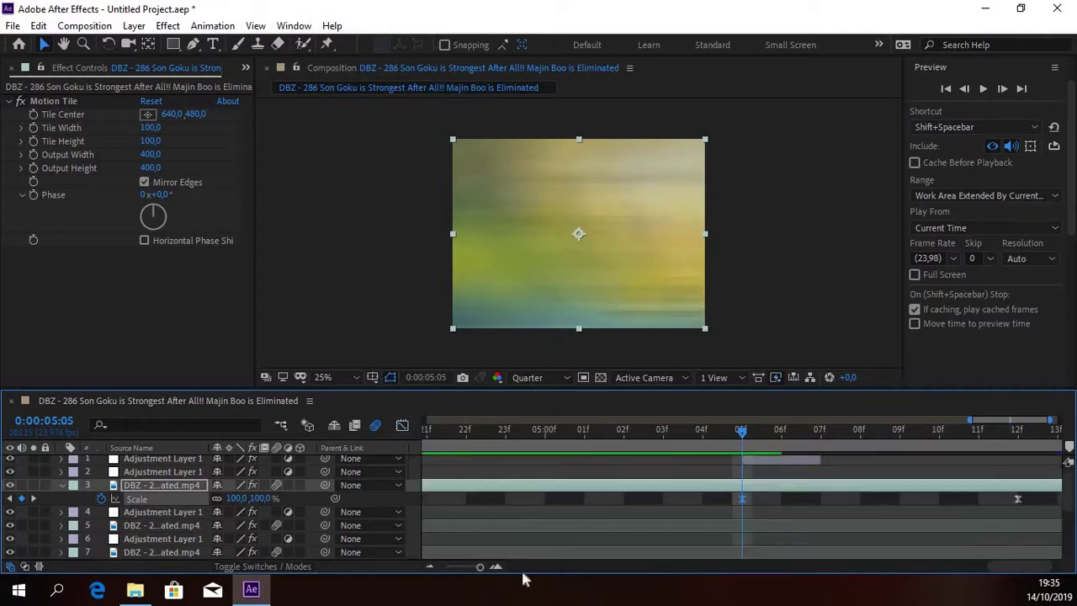
Preview the new zoom from 0:00:04:10, and replay the whole sequence from the beginning.
left_click_drag(479, 567, 470, 567)
left_click(687, 451)
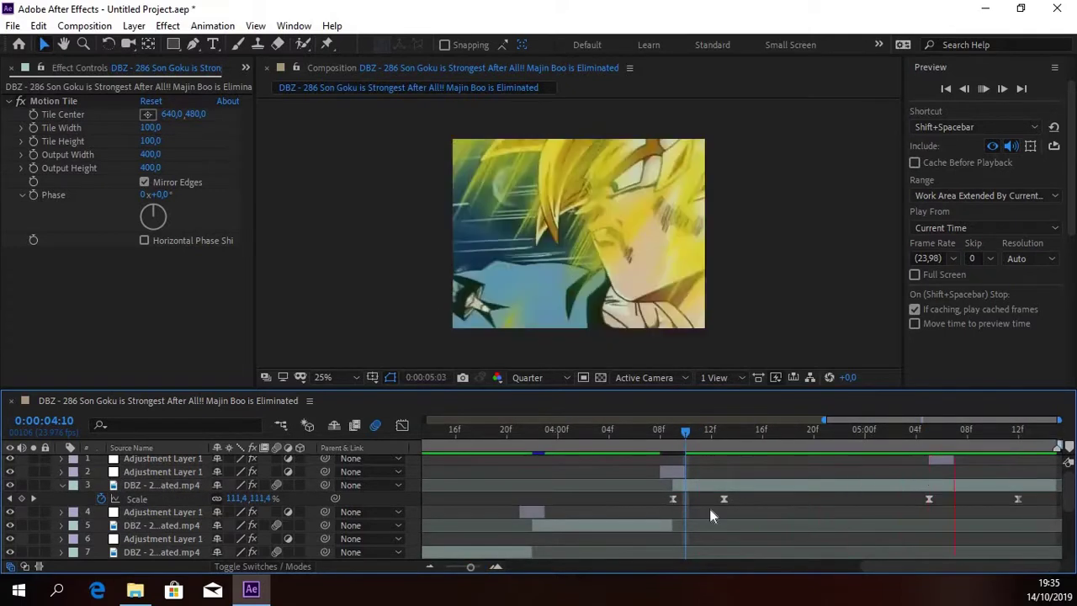
key("Home")
left_click(449, 567)
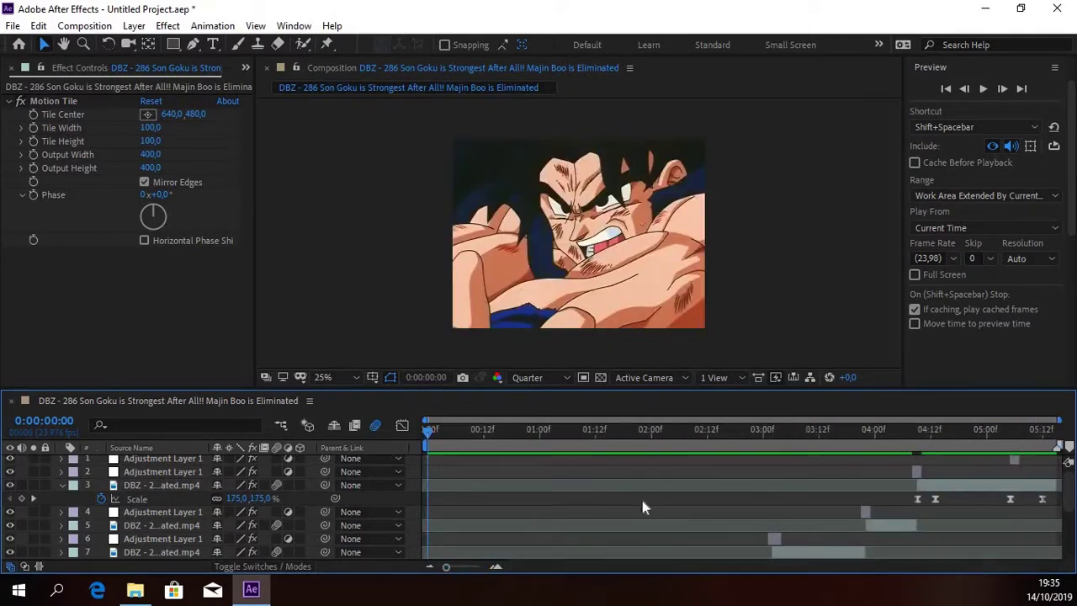
key("space")
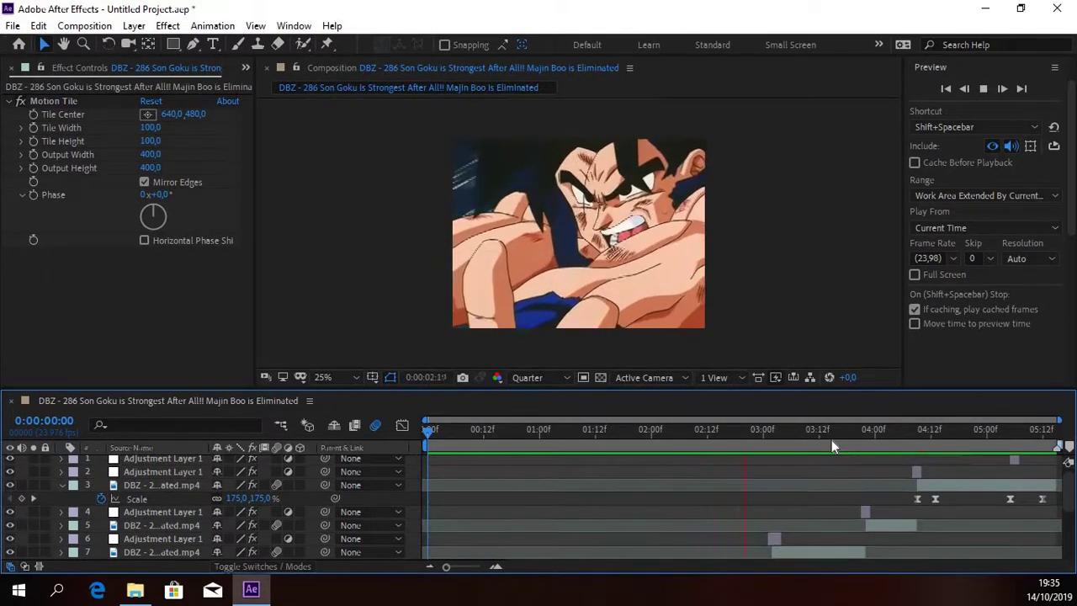
key("space")
At 0:00:05:06, adjust the Slide Amount of the Twitch effect on the last short adjustment layer.
left_click(1013, 439)
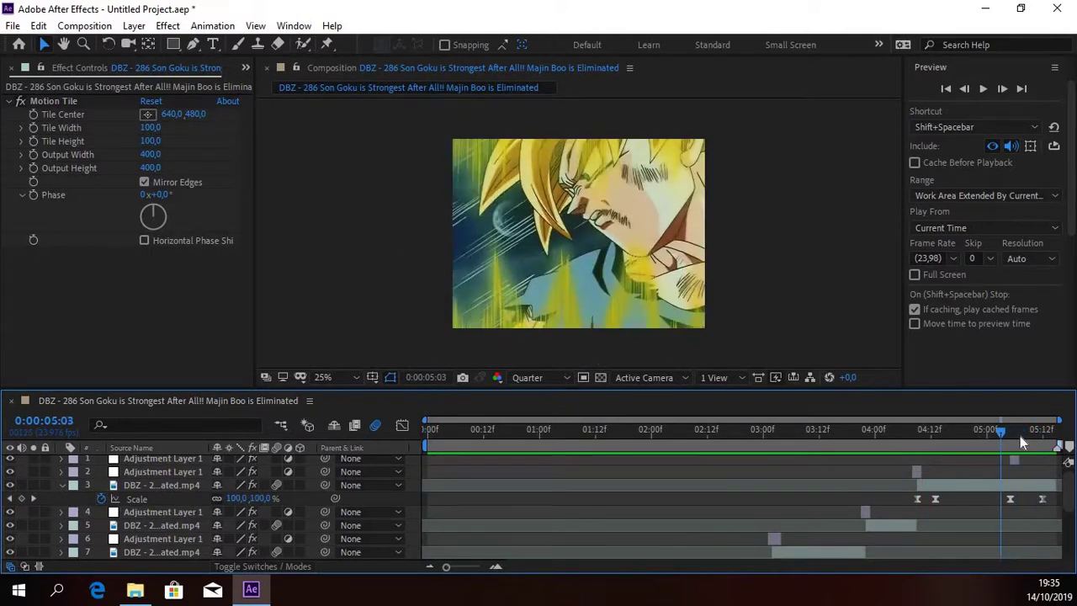
left_click(164, 459)
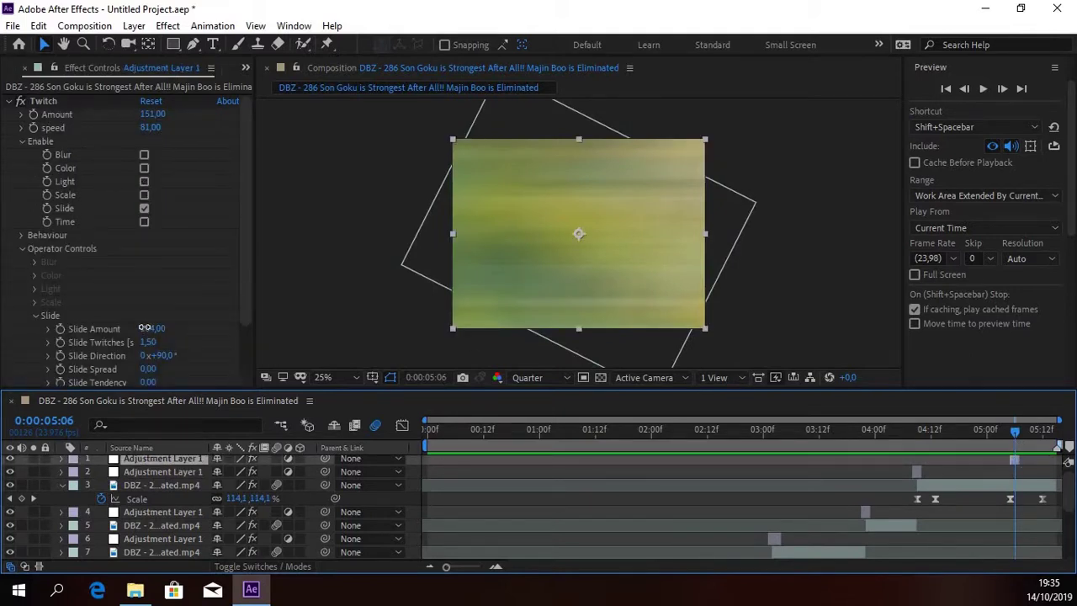
left_click_drag(145, 328, 106, 306)
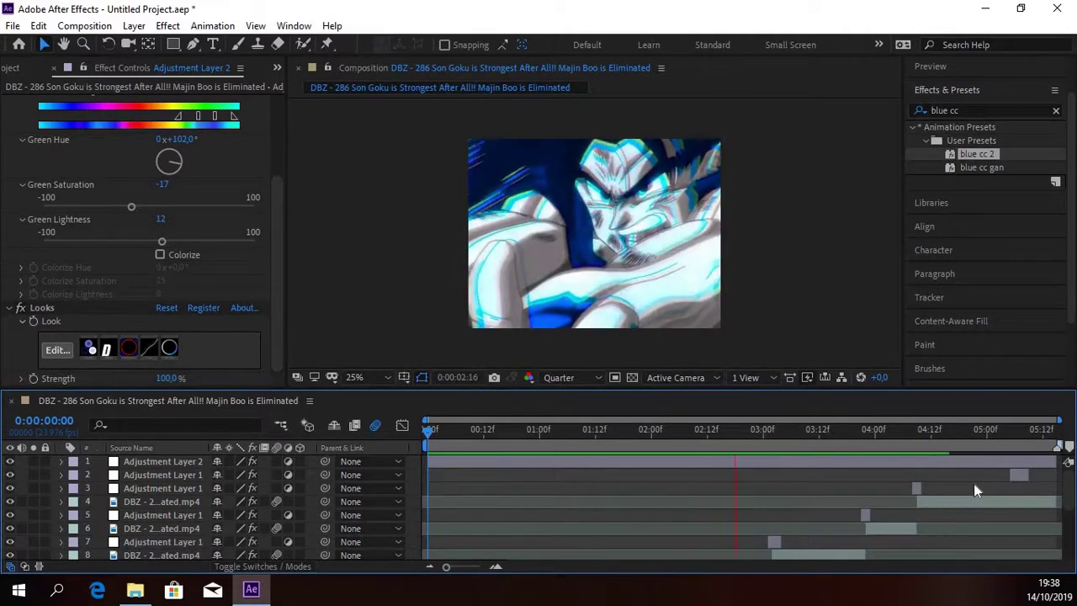
Preview the colour-graded sequence from 0:00:02:07 and let it loop back to the beginning.
left_click(1003, 439)
left_click(684, 432)
key("space")
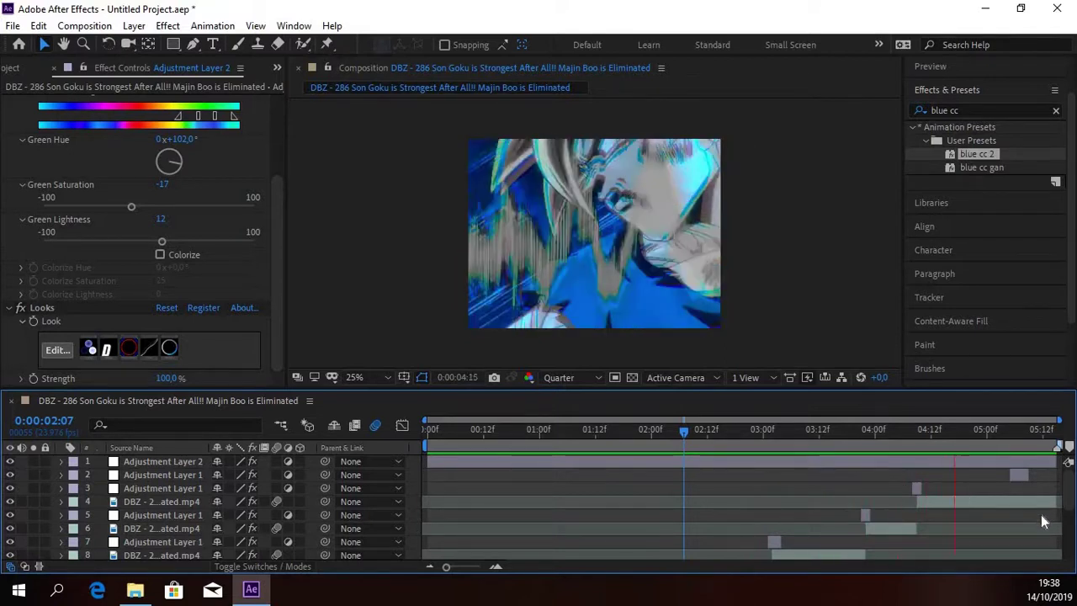
key("space")
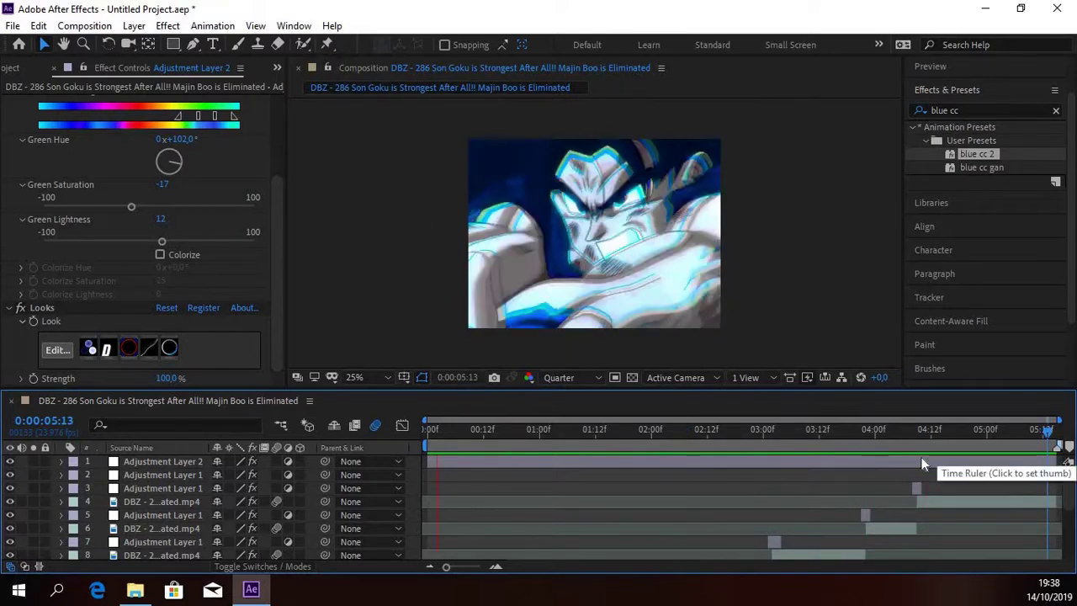
key("space")
Scrub the graded sequence to 0:00:05:12 and review the Twitch and Hue/Saturation settings on the full-length adjustment layer.
left_click_drag(466, 433, 753, 485)
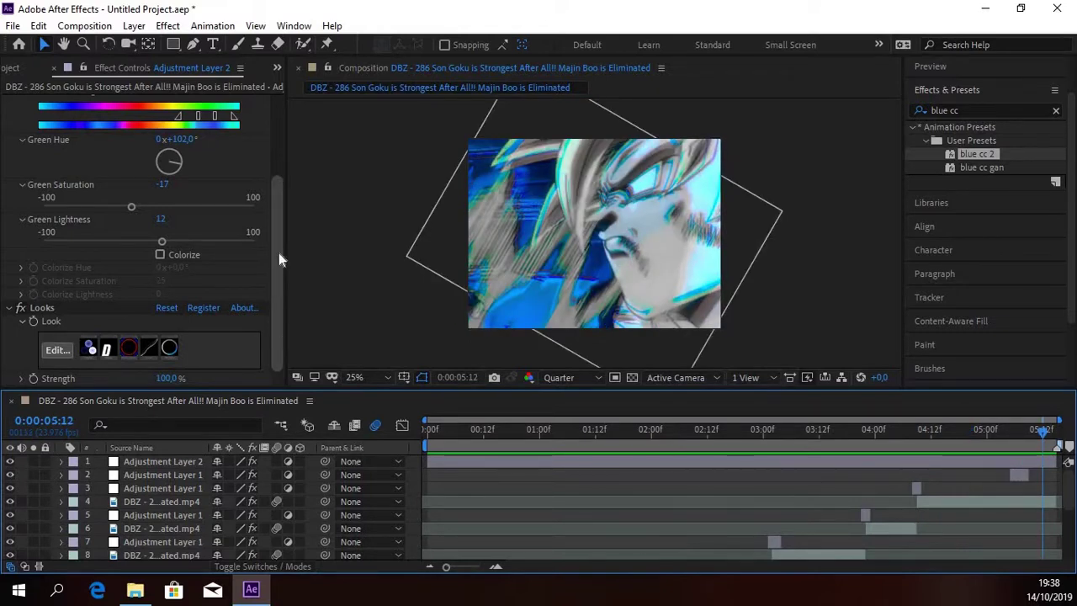
left_click_drag(279, 253, 278, 170)
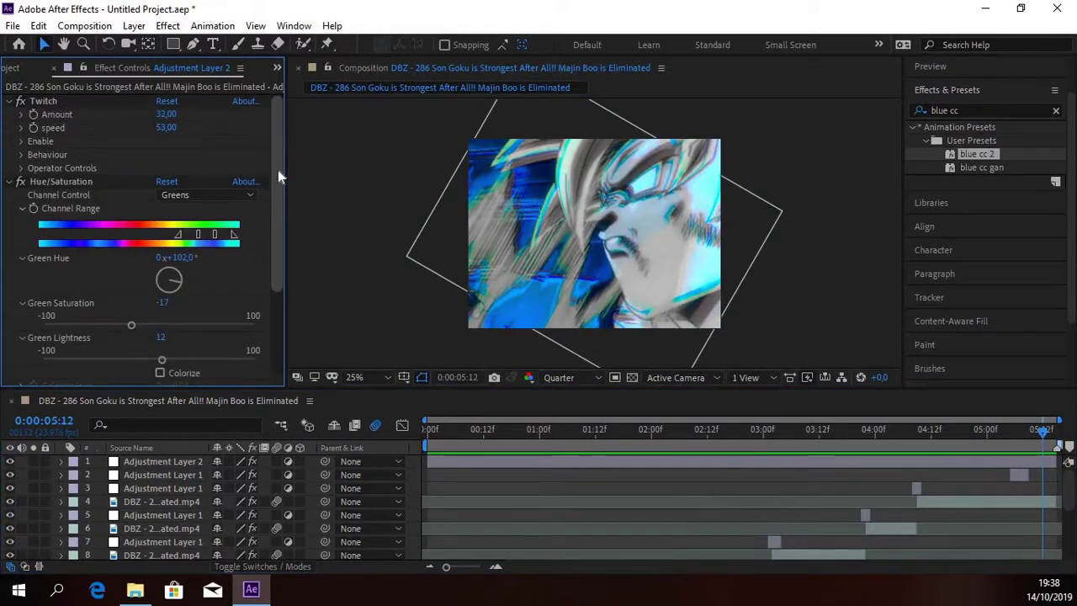